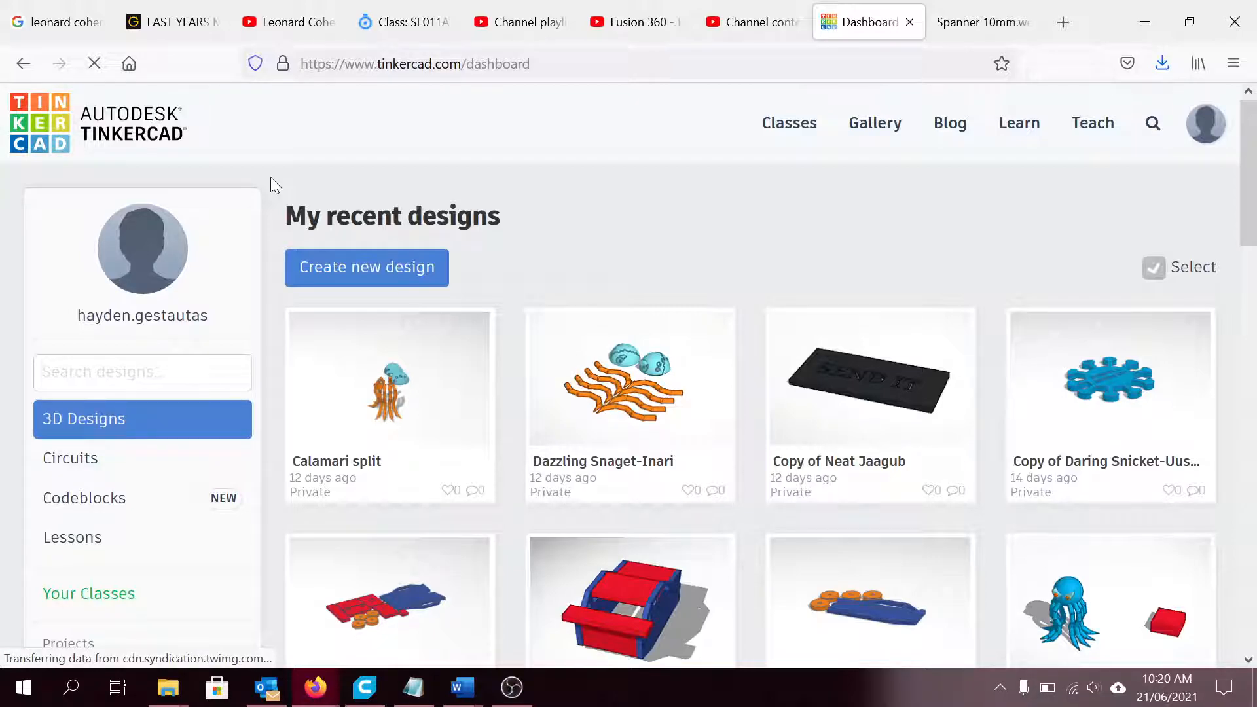
# Check the spanner reference image and create a new 3D design in Tinkercad.
pyautogui.moveTo(397, 391)
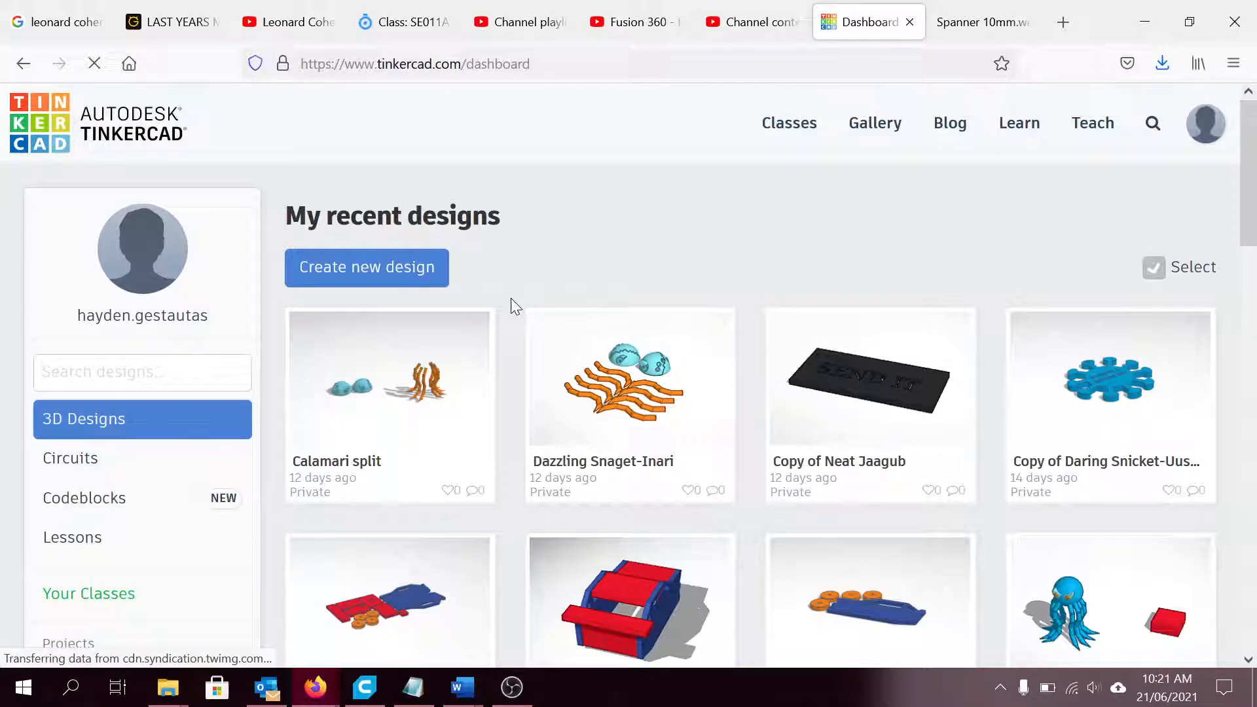
pyautogui.click(980, 26)
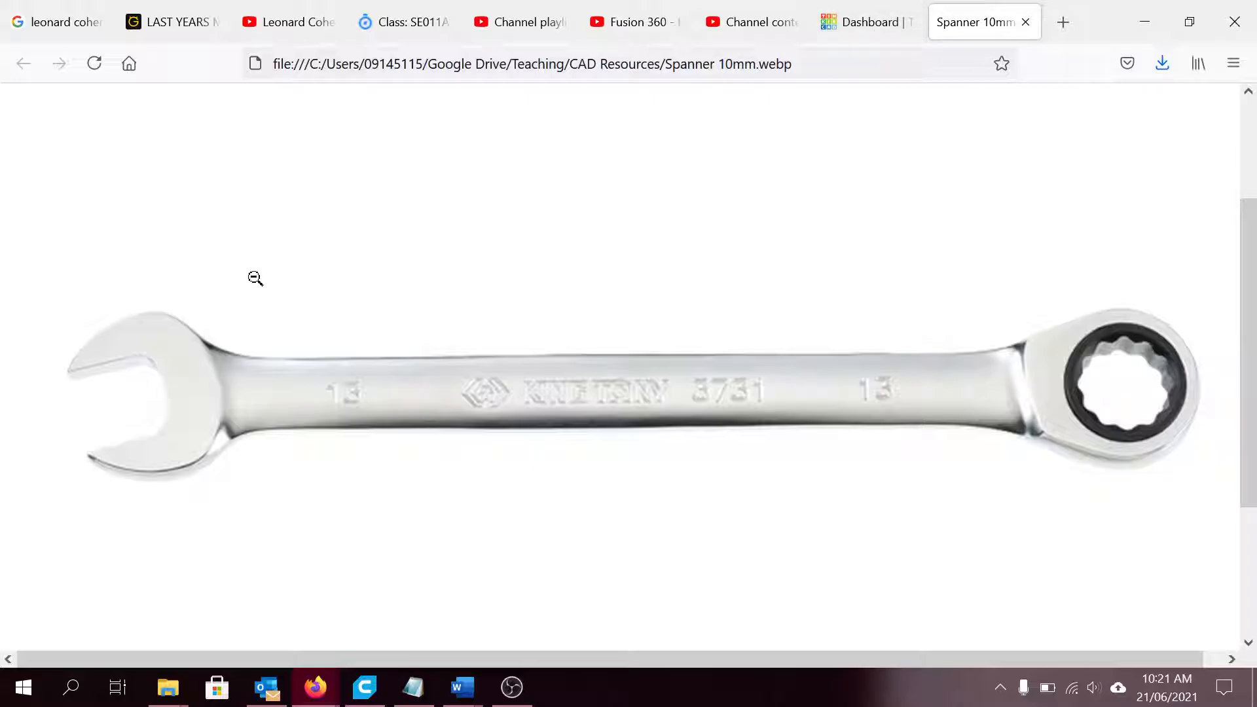
pyautogui.click(884, 24)
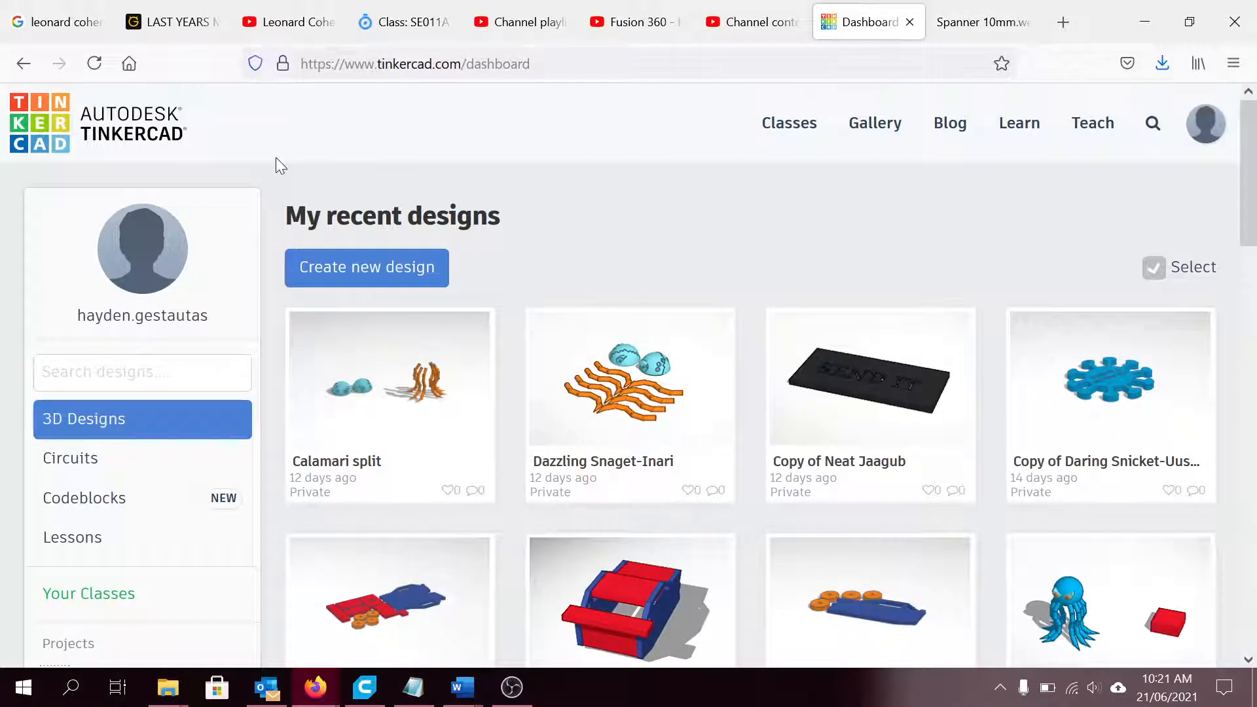
pyautogui.click(361, 271)
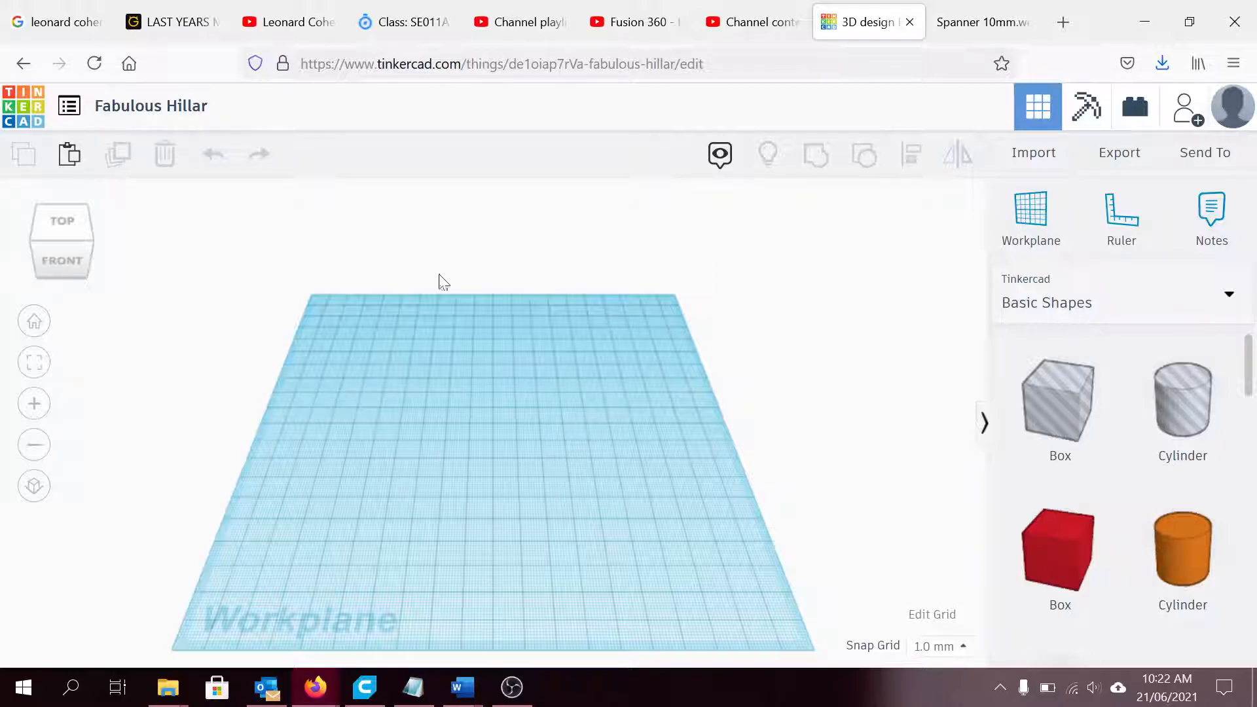
# Examine the empty workplane from above and from several oblique angles.
pyautogui.moveTo(466, 509); pyautogui.dragTo(466, 482, button='middle')
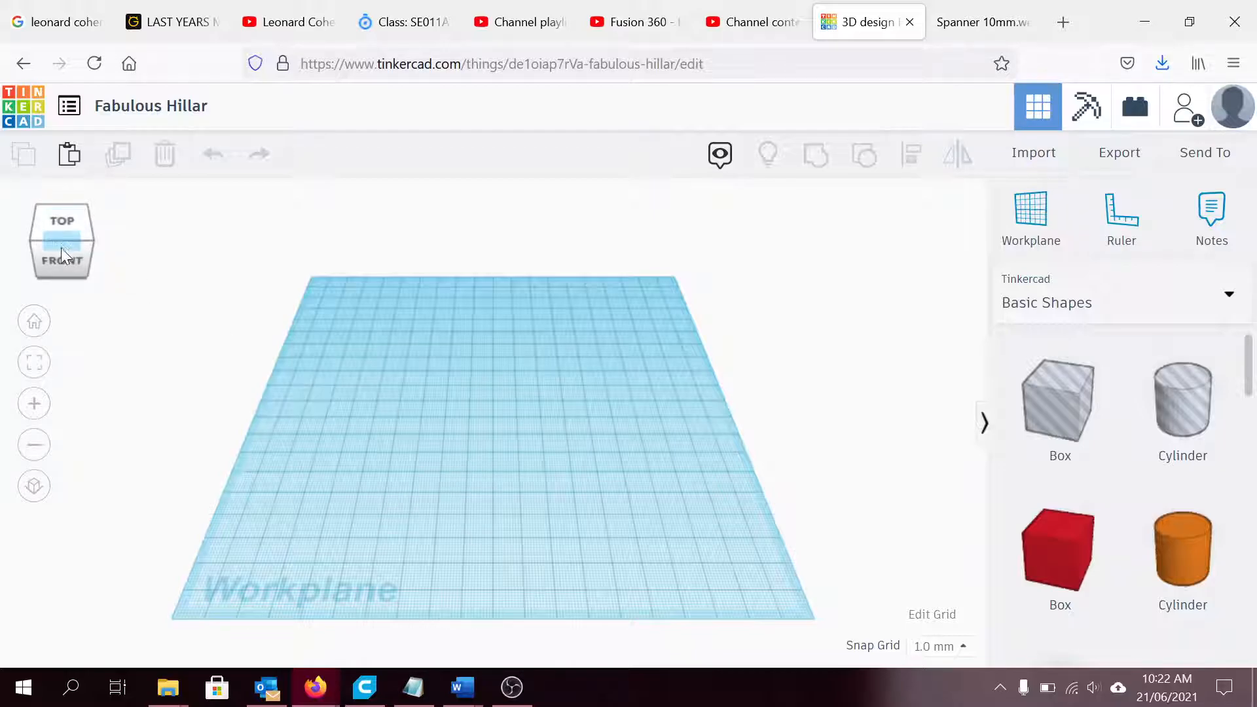
pyautogui.moveTo(64, 254)
pyautogui.mouseDown()
pyautogui.moveTo(76, 245)
pyautogui.moveTo(98, 273)
pyautogui.moveTo(68, 278)
pyautogui.moveTo(45, 246)
pyautogui.moveTo(70, 263)
pyautogui.moveTo(42, 262)
pyautogui.moveTo(79, 266)
pyautogui.moveTo(59, 263)
pyautogui.moveTo(68, 275)
pyautogui.mouseUp()
pyautogui.click(64, 266)
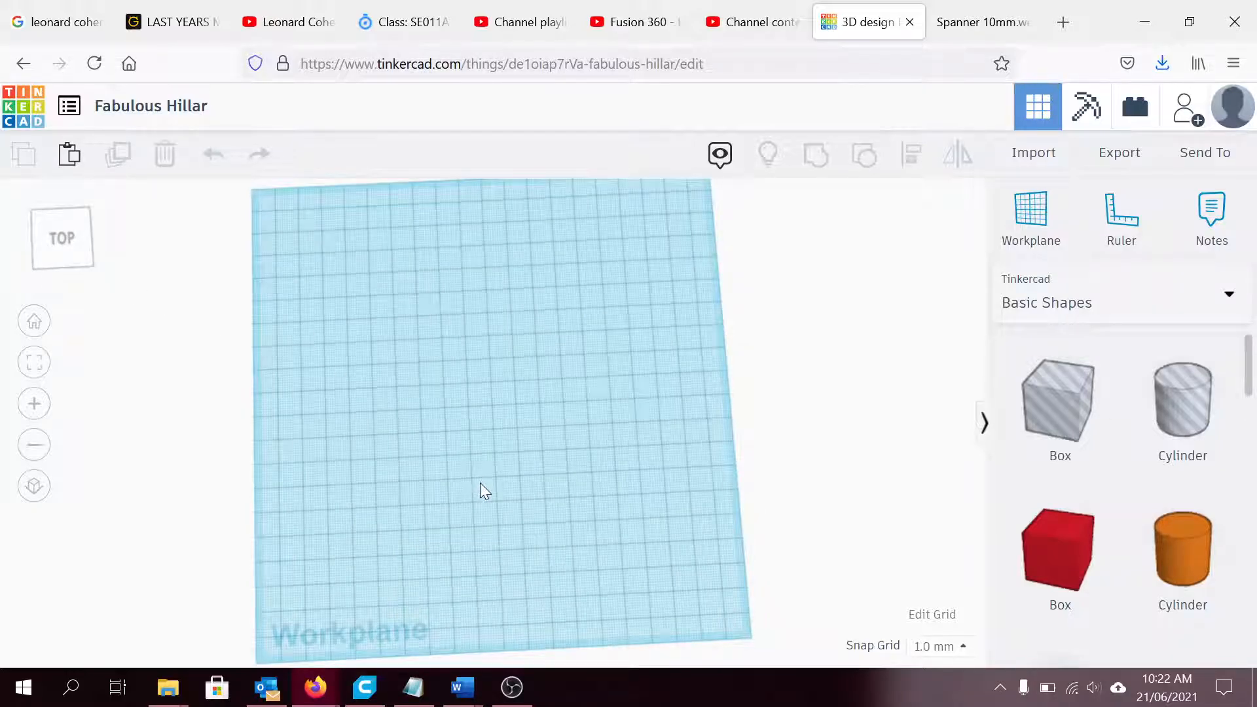
pyautogui.moveTo(475, 480); pyautogui.dragTo(460, 441, button='right')
pyautogui.click(386, 410)
pyautogui.keyDown('shift'); pyautogui.moveTo(434, 340); pyautogui.dragTo(525, 388, button='right'); pyautogui.keyUp('shift')
pyautogui.moveTo(517, 441); pyautogui.dragTo(408, 383, button='right')
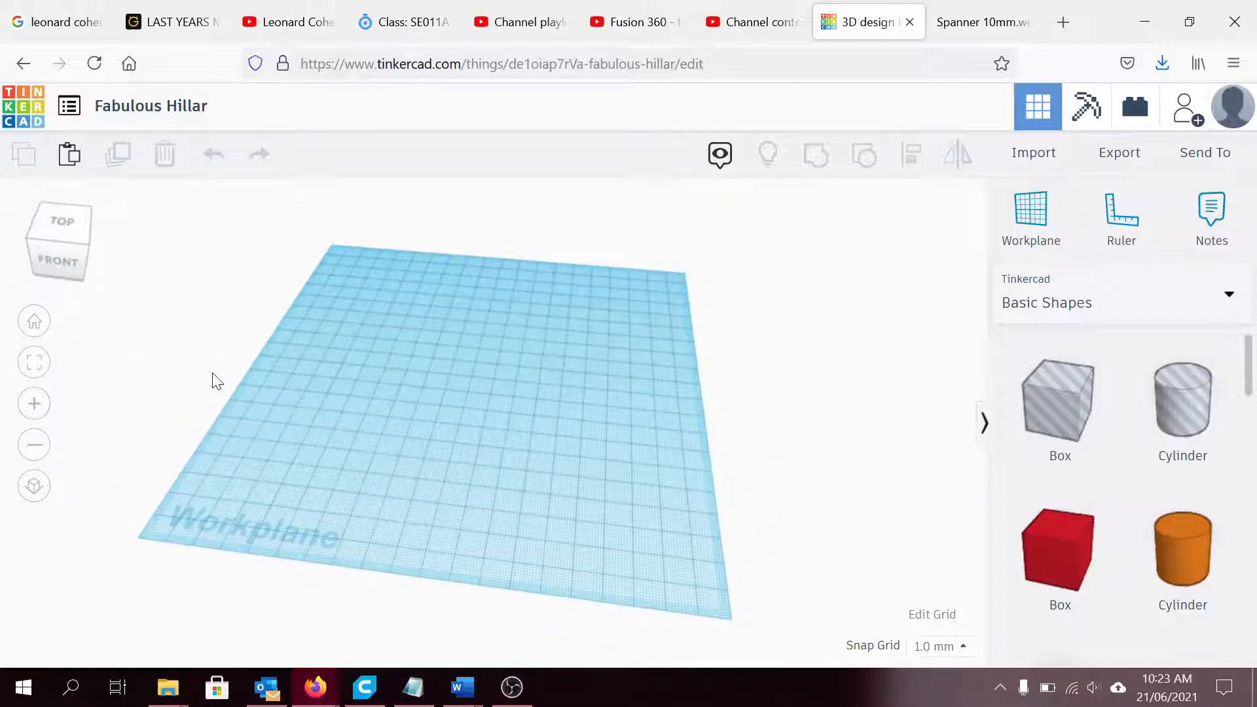
# Inspect the workplane grid close up and from farther away, finishing in the home view.
pyautogui.click(35, 404)
pyautogui.click(36, 406)
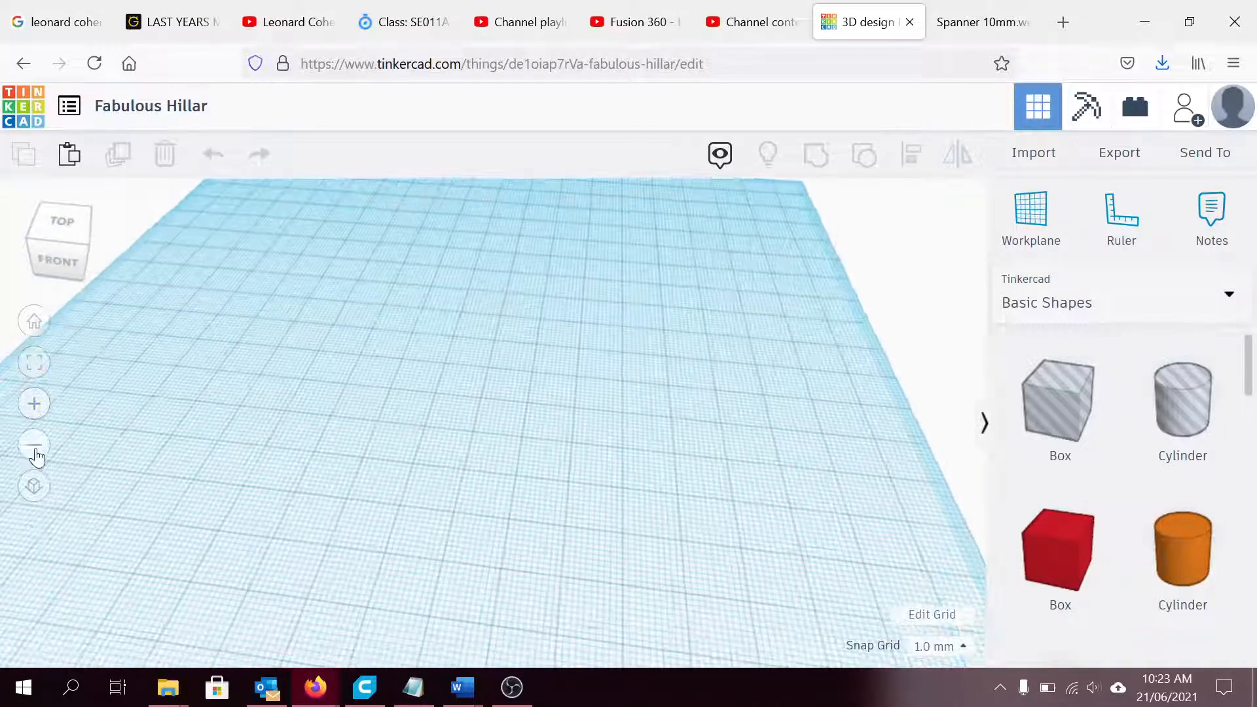
pyautogui.click(35, 449)
pyautogui.click(35, 455)
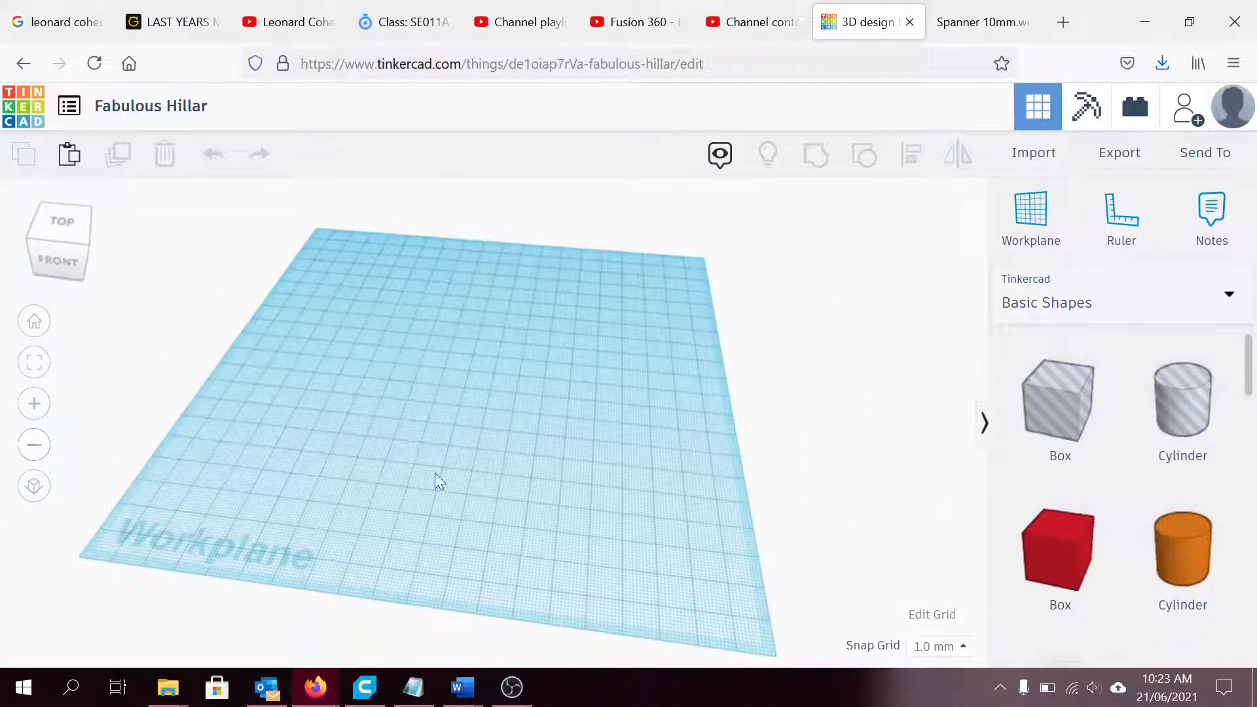
pyautogui.scroll(5, 513, 461)
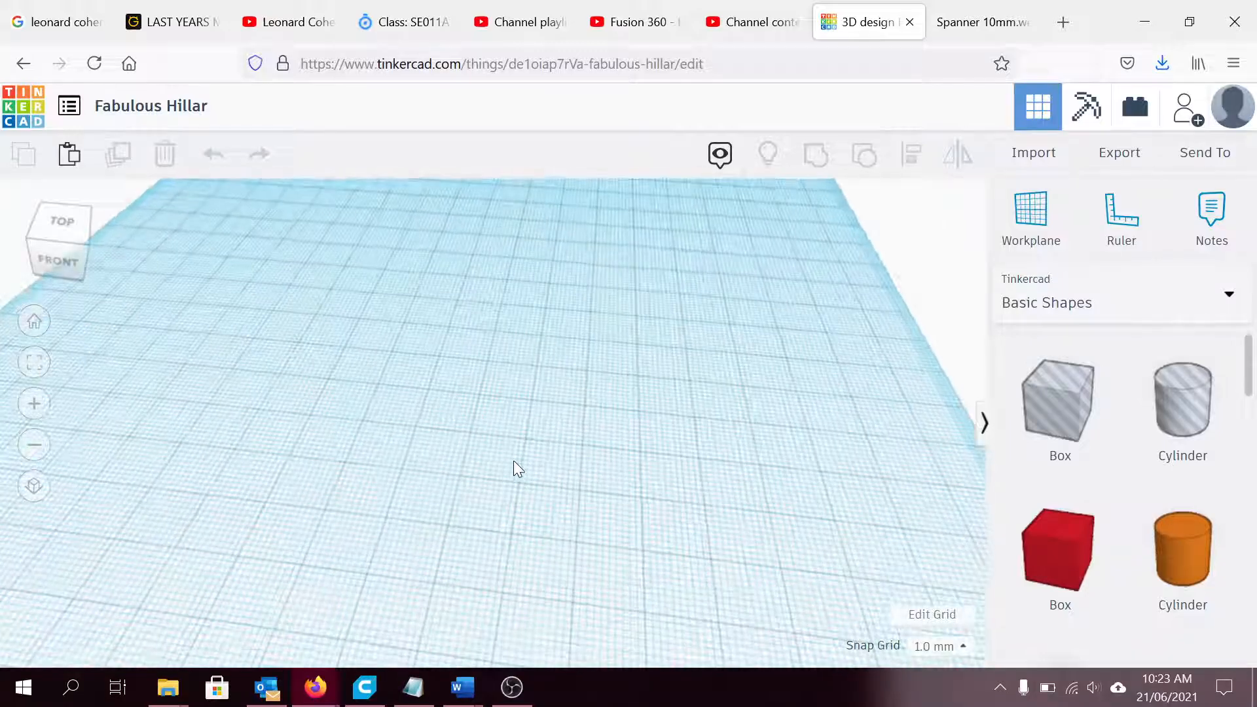
pyautogui.scroll(-5, 513, 461)
pyautogui.scroll(5, 514, 461)
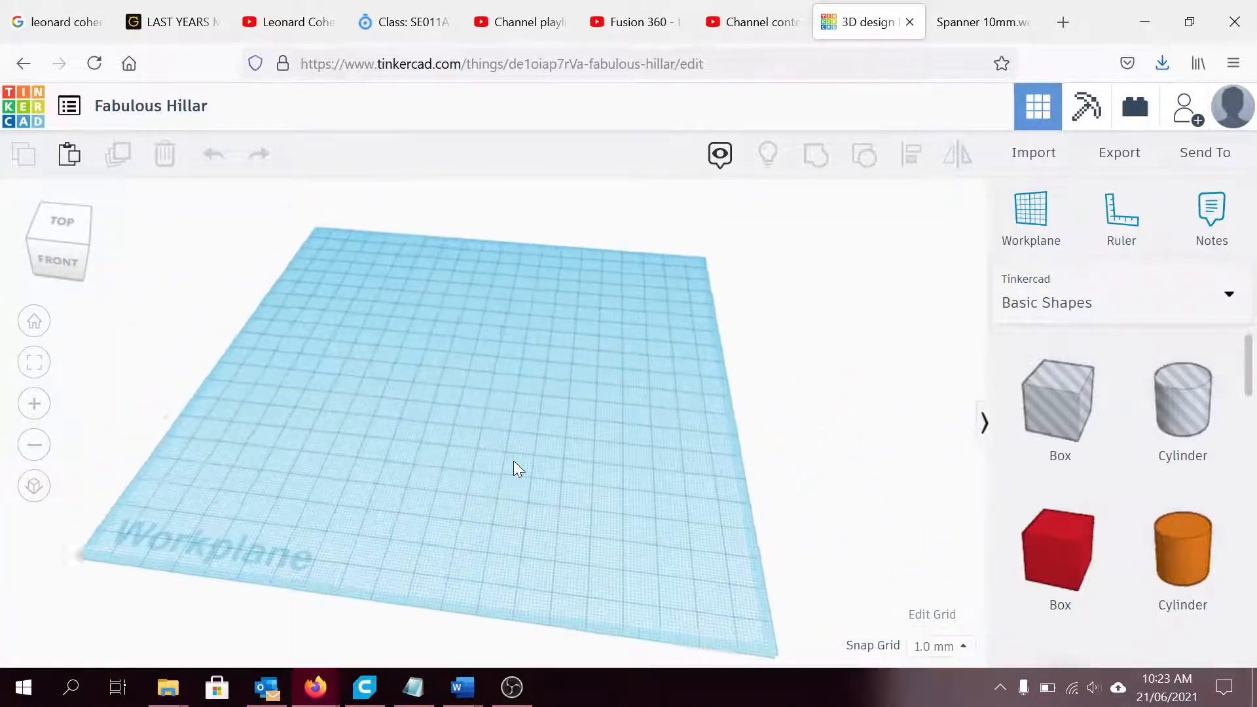
pyautogui.scroll(-5, 514, 461)
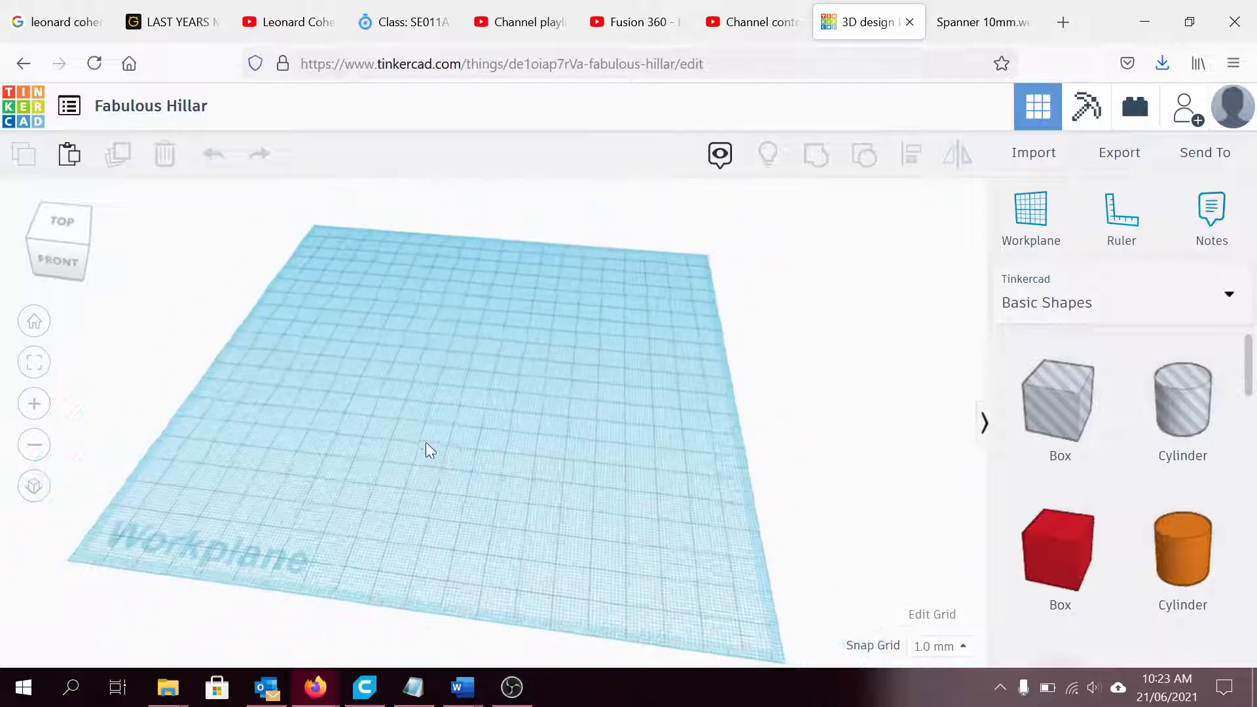
pyautogui.scroll(6, 484, 470)
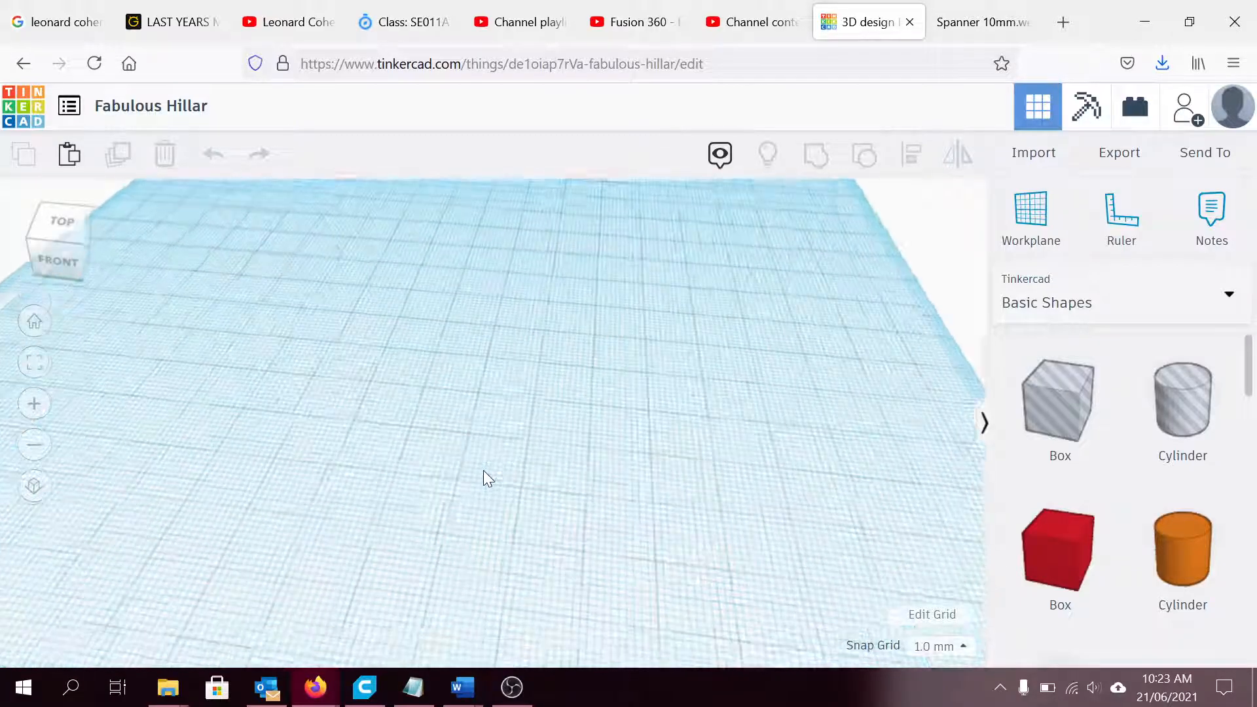
pyautogui.moveTo(469, 455); pyautogui.dragTo(407, 466, button='right')
pyautogui.scroll(-5, 500, 438)
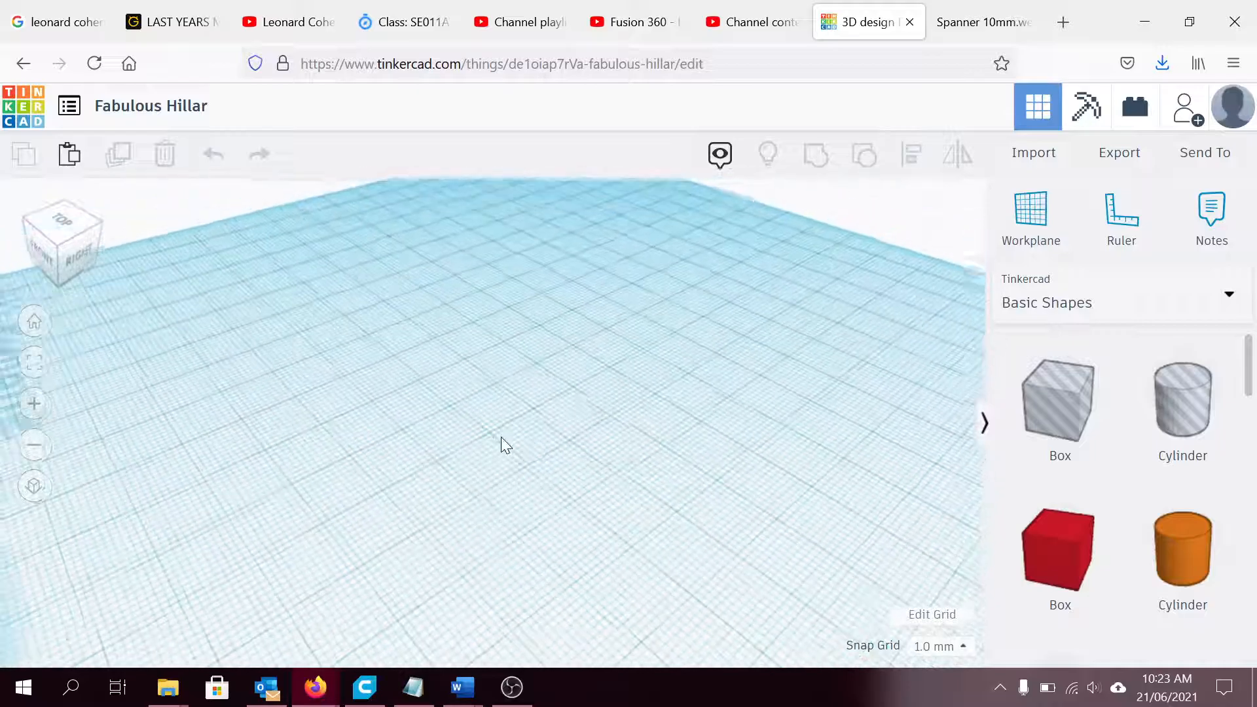
pyautogui.click(34, 324)
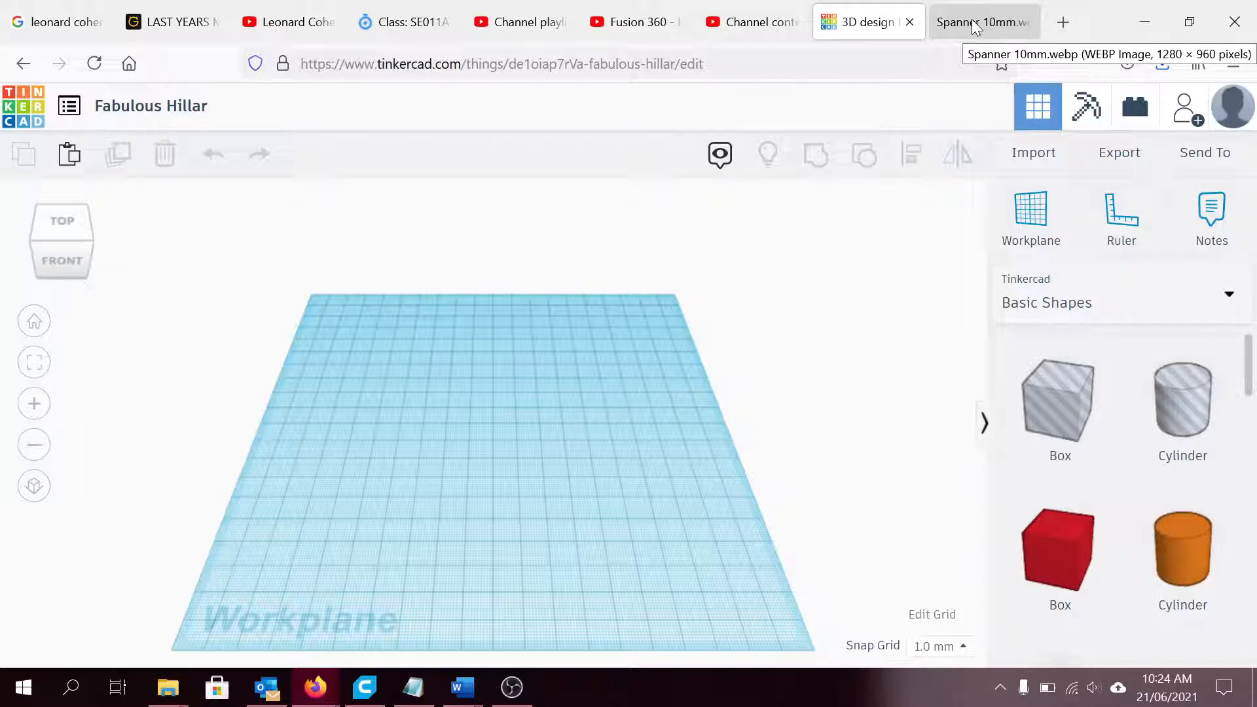
# Study the spanner reference image and look through the Basic Shapes library in the 3D design.
pyautogui.click(976, 26)
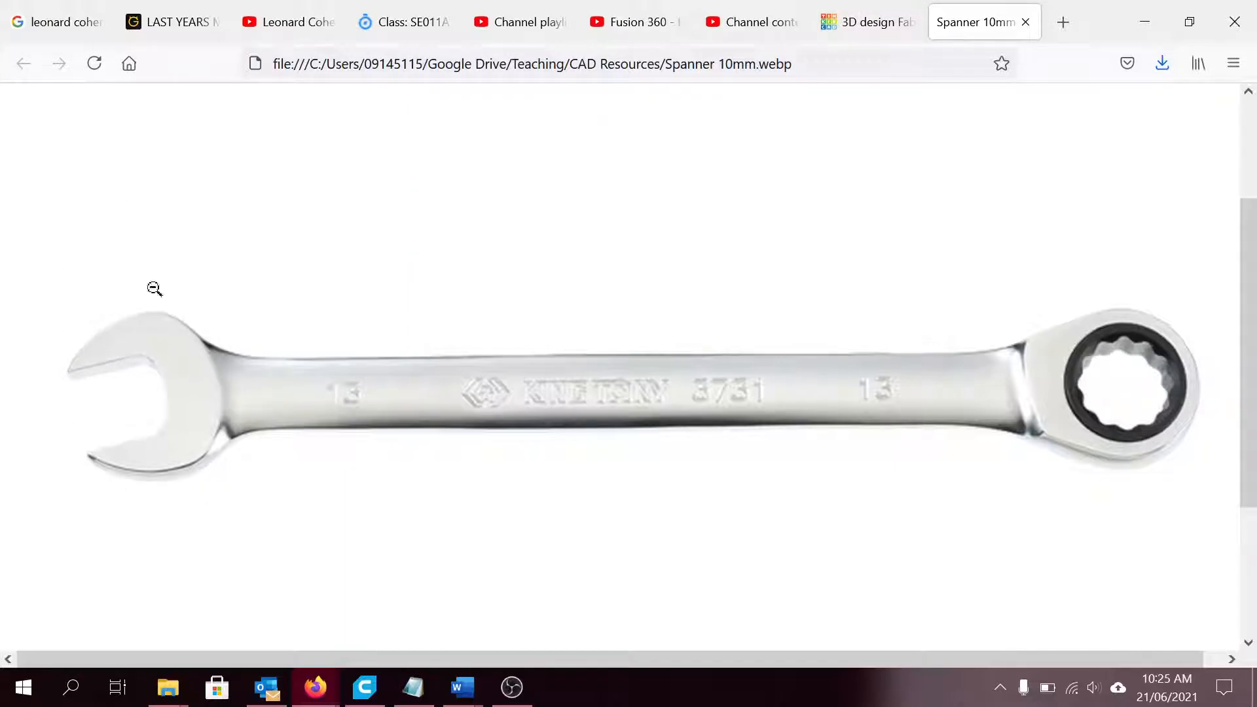
pyautogui.click(871, 29)
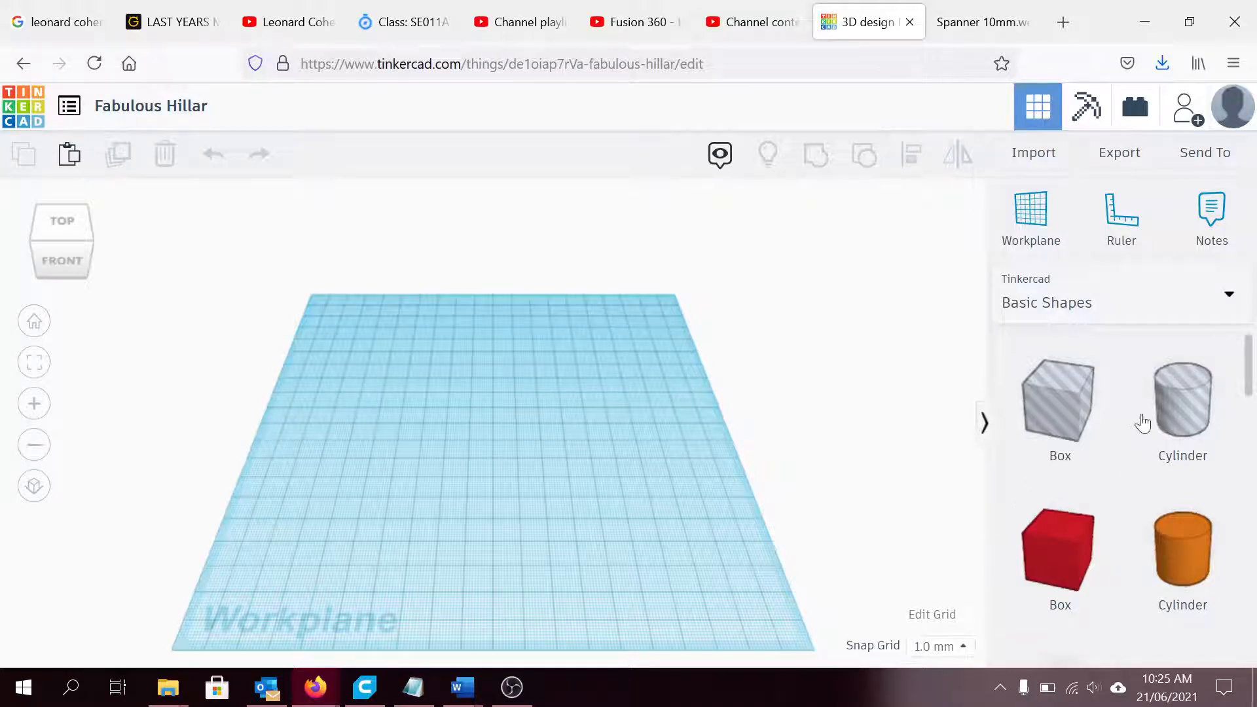
pyautogui.scroll(-3, 1136, 427)
pyautogui.scroll(2, 1125, 402)
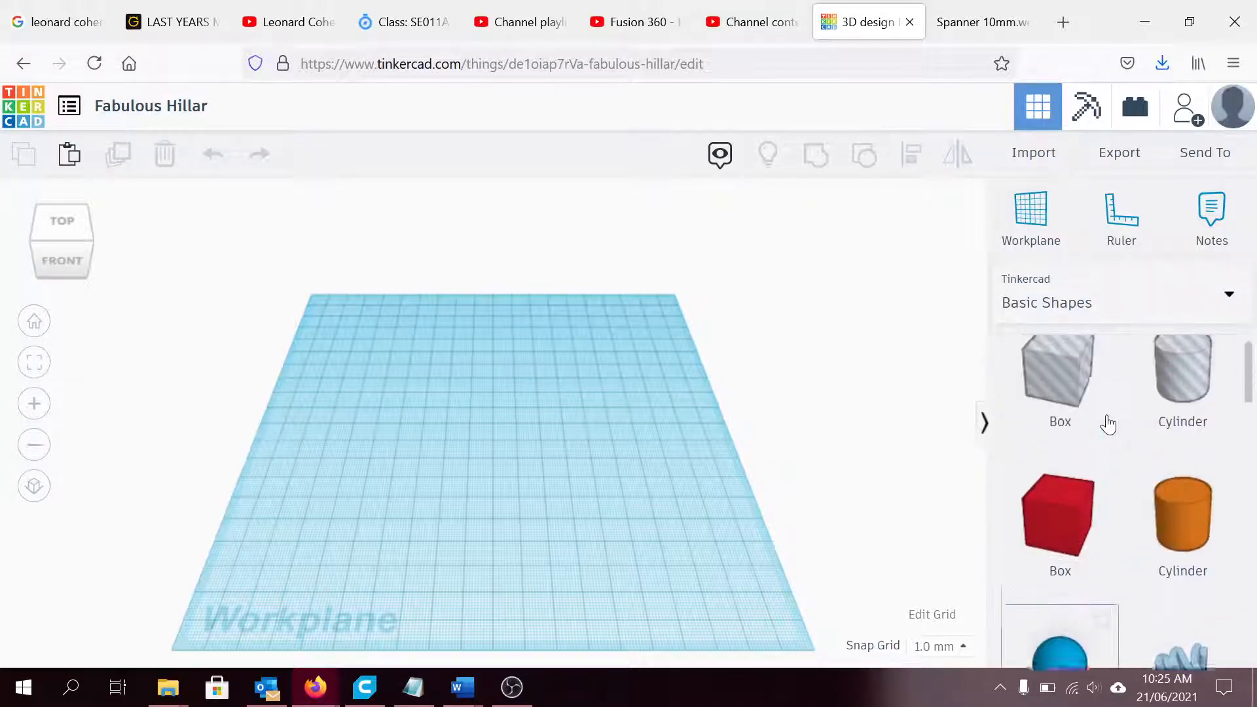
pyautogui.scroll(-10, 1107, 424)
pyautogui.scroll(-10, 1108, 424)
pyautogui.scroll(5, 1108, 425)
pyautogui.scroll(10, 1109, 422)
pyautogui.click(1193, 313)
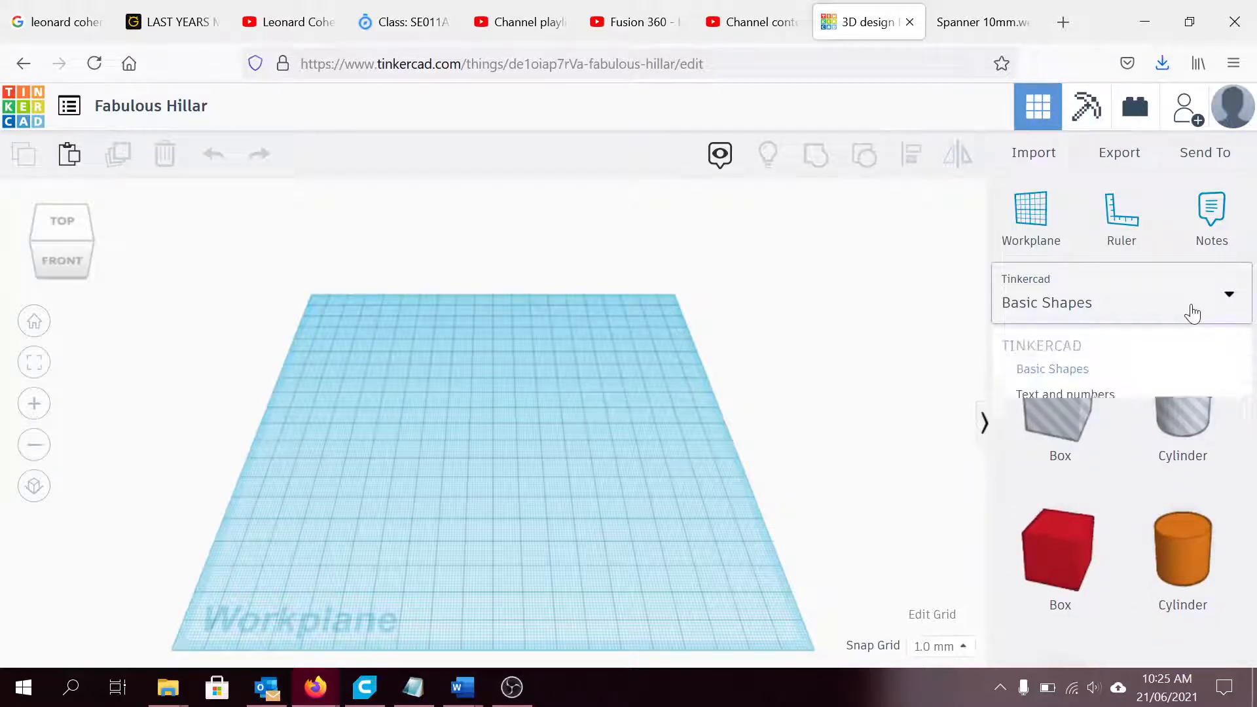
pyautogui.click(1192, 313)
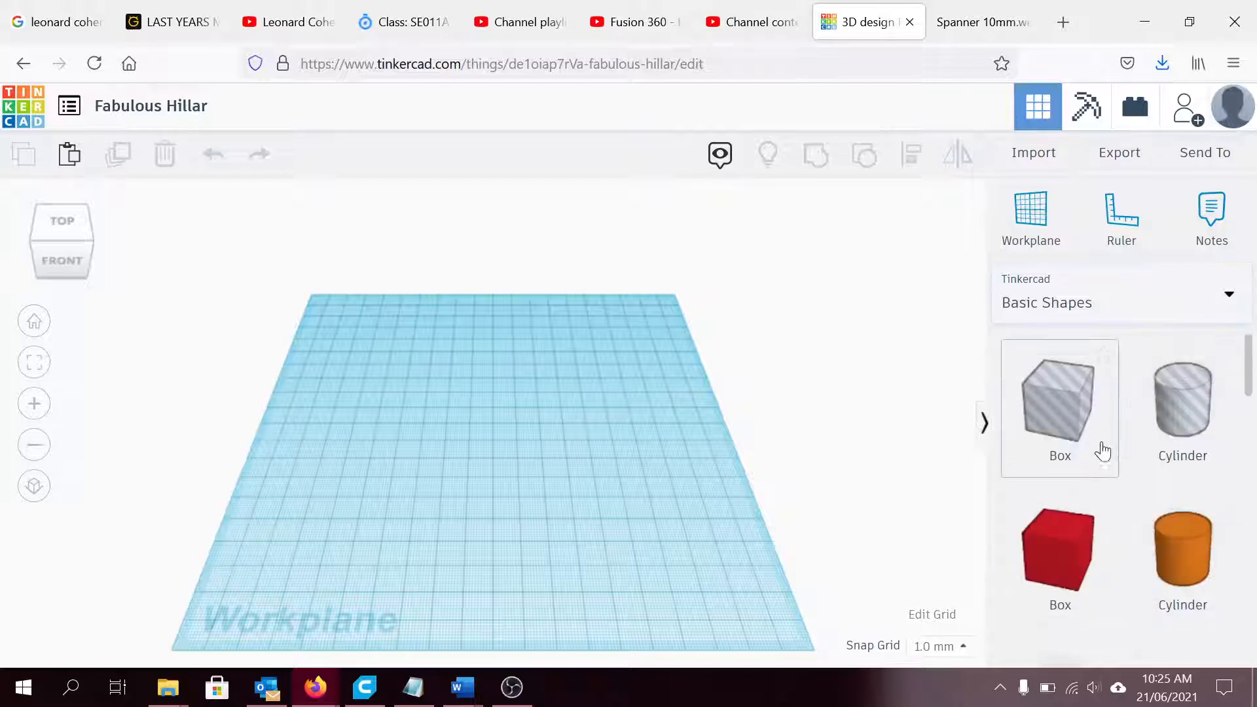
pyautogui.scroll(-3, 1193, 422)
pyautogui.scroll(-4, 1191, 429)
pyautogui.scroll(6, 1190, 419)
pyautogui.scroll(2, 1190, 422)
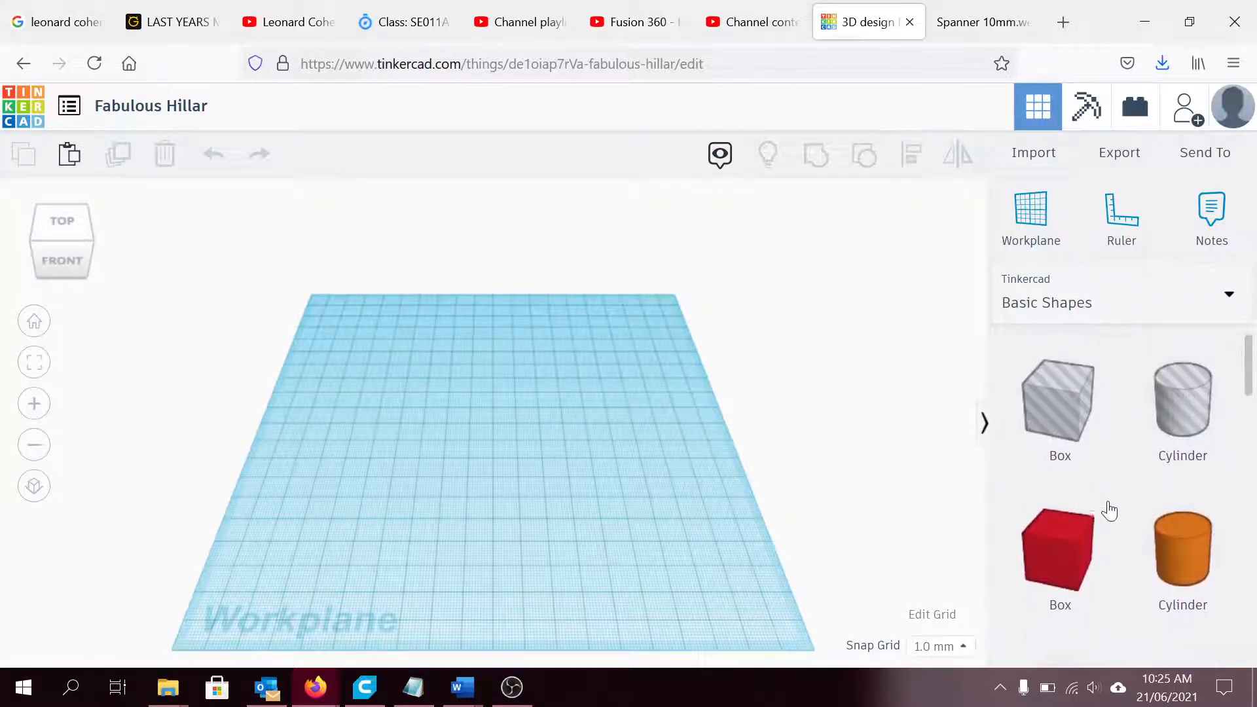
pyautogui.scroll(-8, 1112, 513)
pyautogui.scroll(-10, 1113, 532)
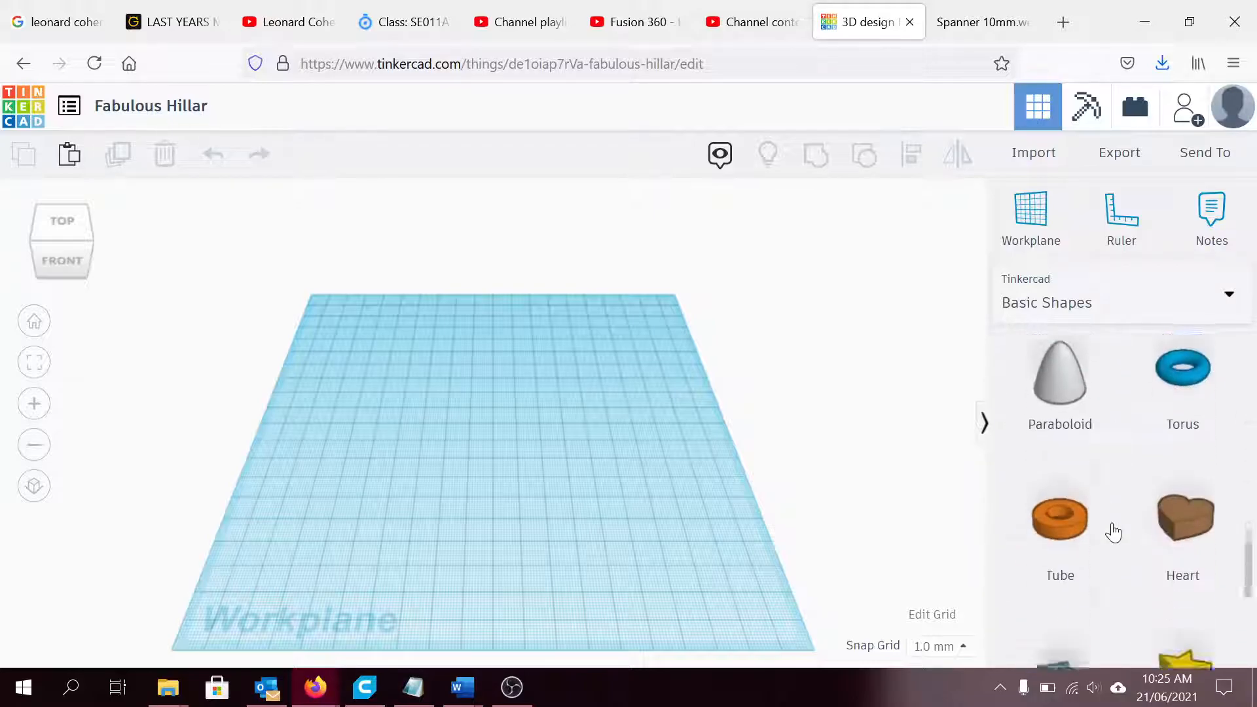
pyautogui.scroll(12, 1113, 532)
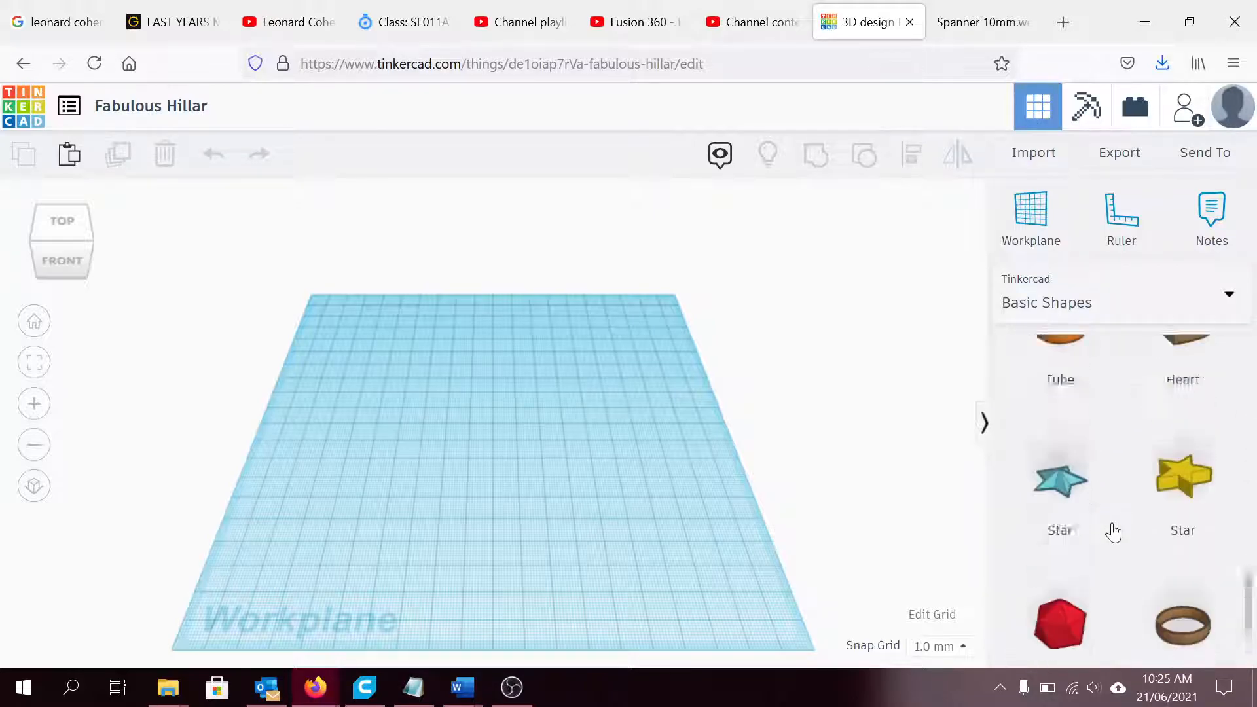
pyautogui.scroll(2, 1111, 529)
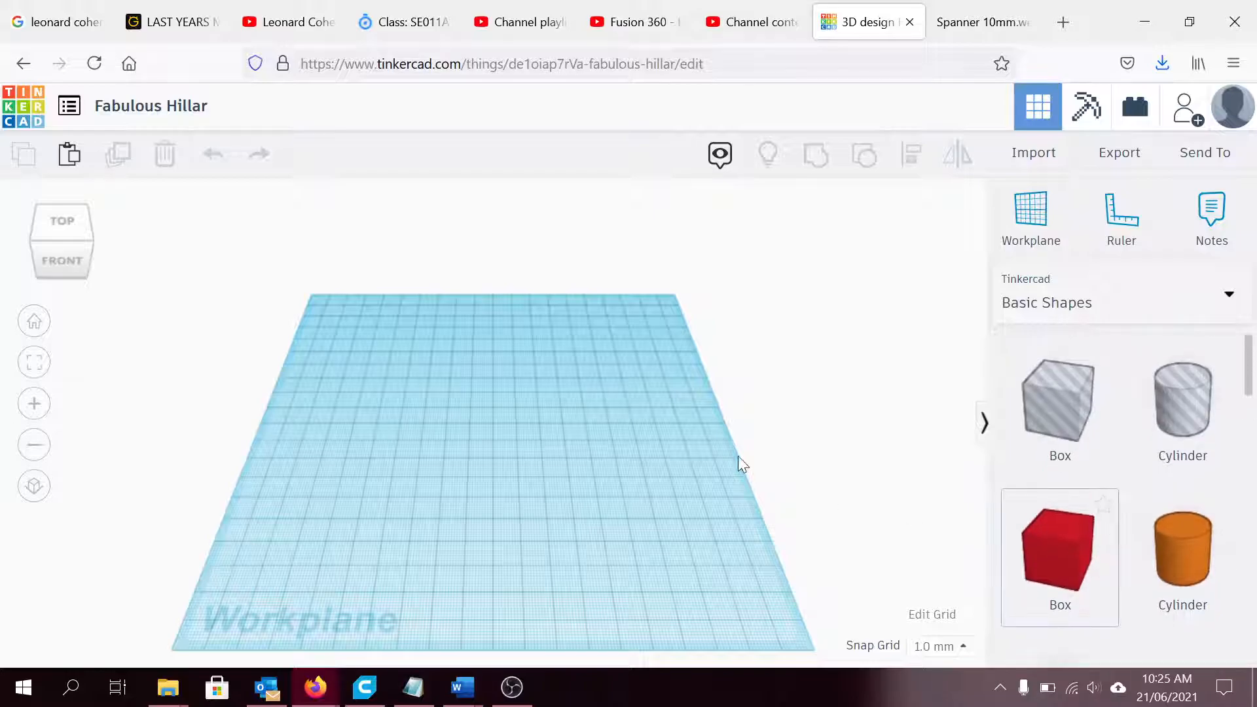
# Place a solid cylinder from the basic shapes on the left half of the workplane.
pyautogui.click(1184, 570)
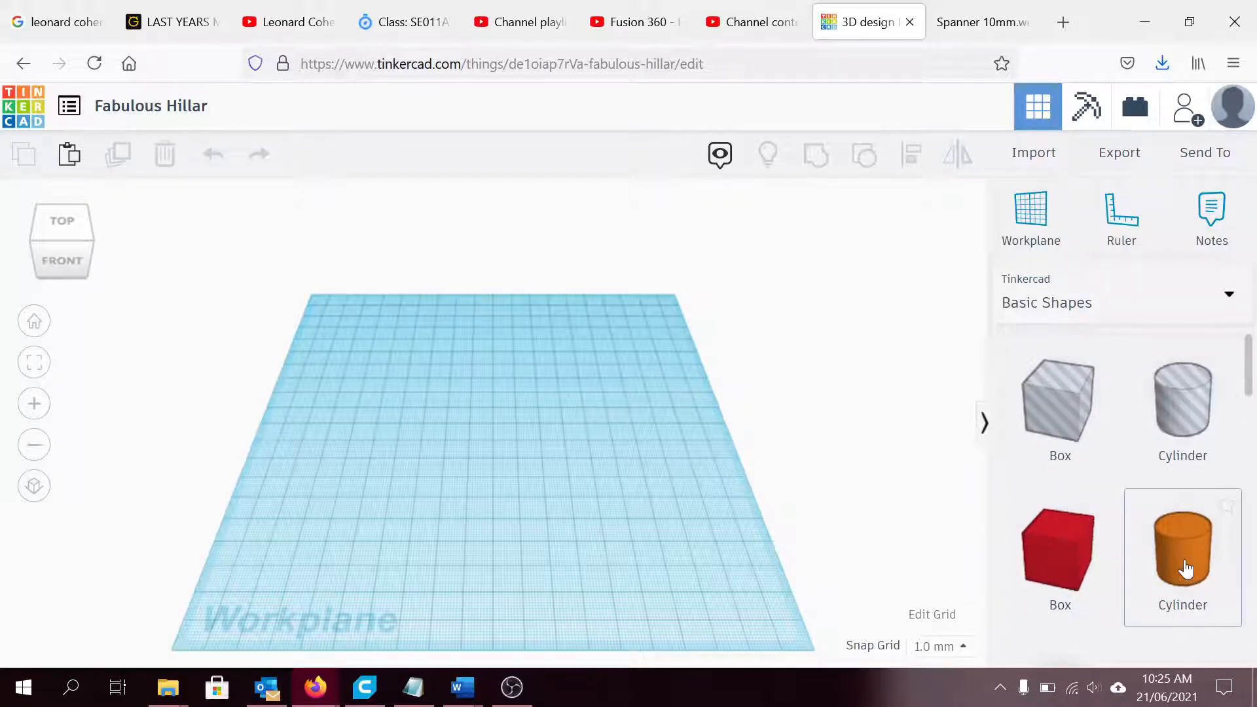
pyautogui.click(372, 468)
pyautogui.moveTo(434, 474)
pyautogui.mouseDown(button='right')
pyautogui.moveTo(441, 533)
pyautogui.moveTo(438, 454)
pyautogui.mouseUp(button='right')
pyautogui.scroll(-2, 337, 418)
pyautogui.scroll(2, 348, 434)
pyautogui.scroll(2, 348, 438)
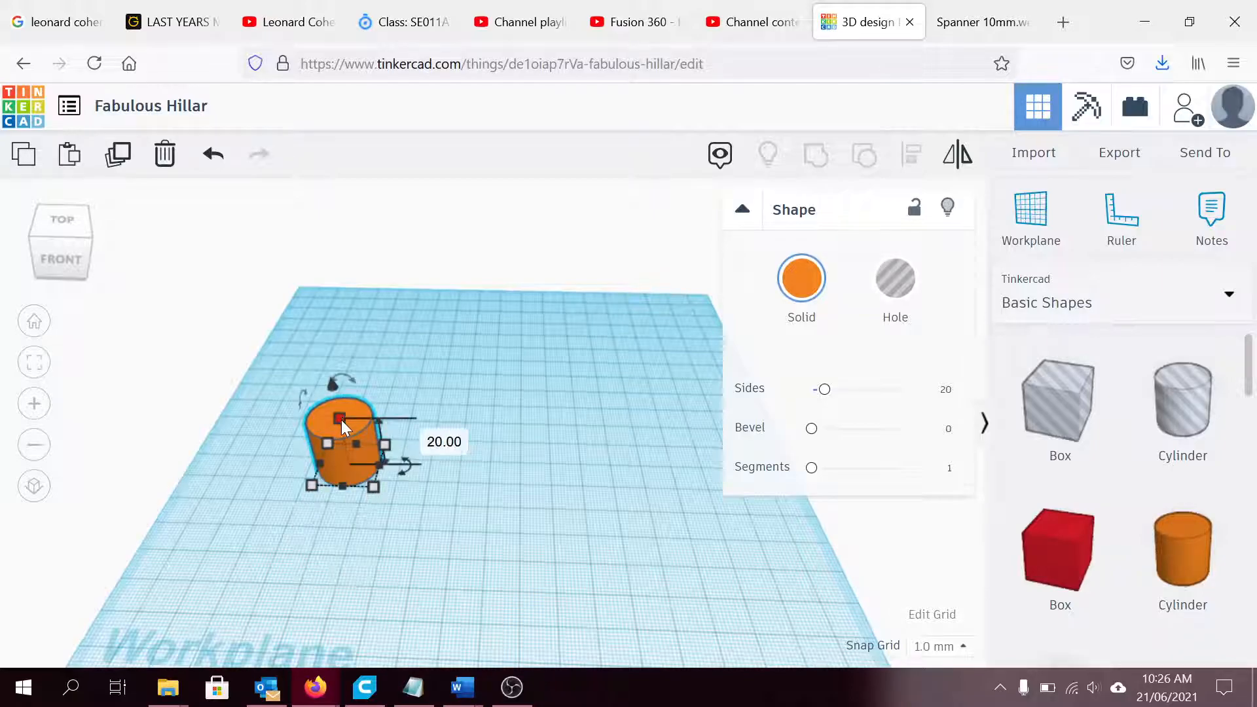
# Set the cylinder's height to 4 mm.
pyautogui.moveTo(335, 419); pyautogui.dragTo(336, 383)
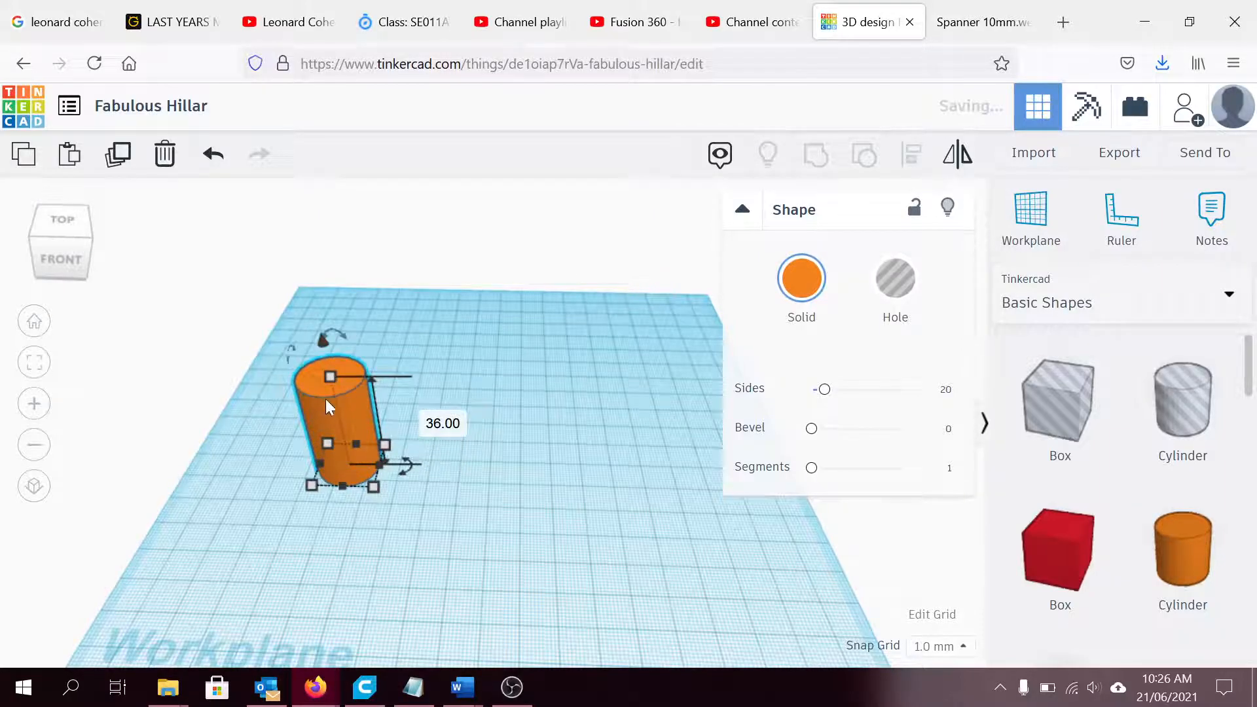
pyautogui.click(442, 423)
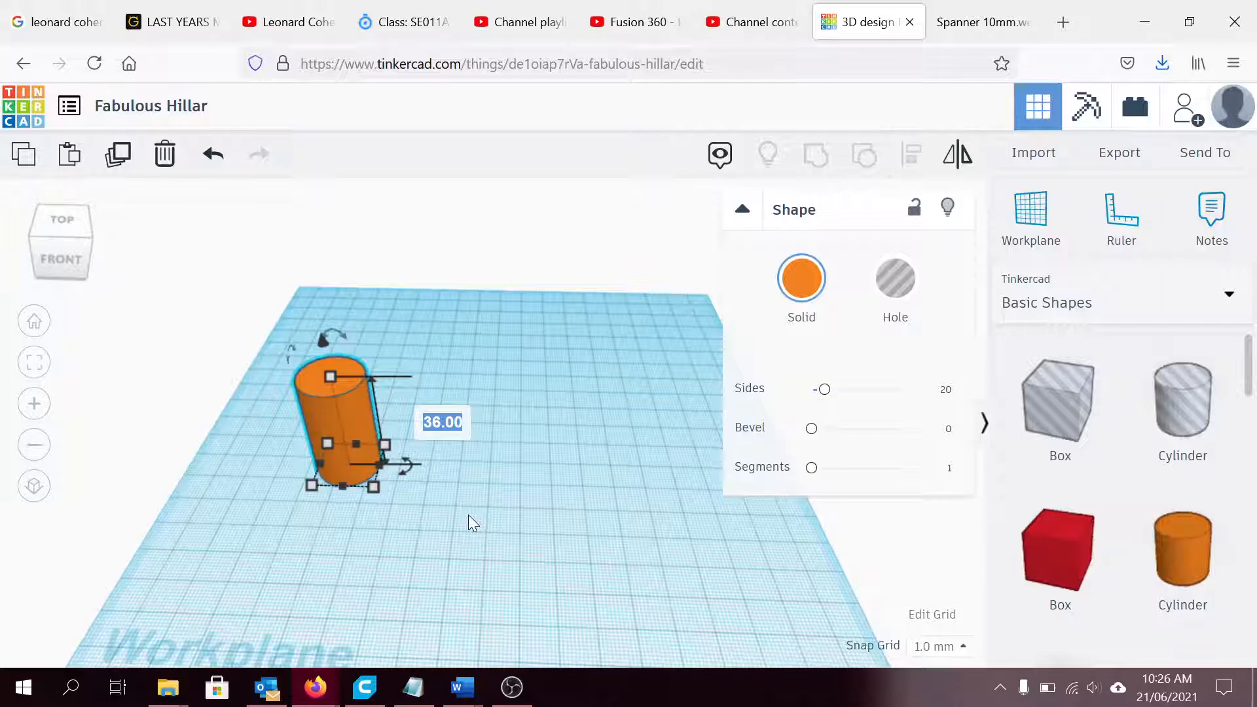
pyautogui.write('4')
pyautogui.press('Return')
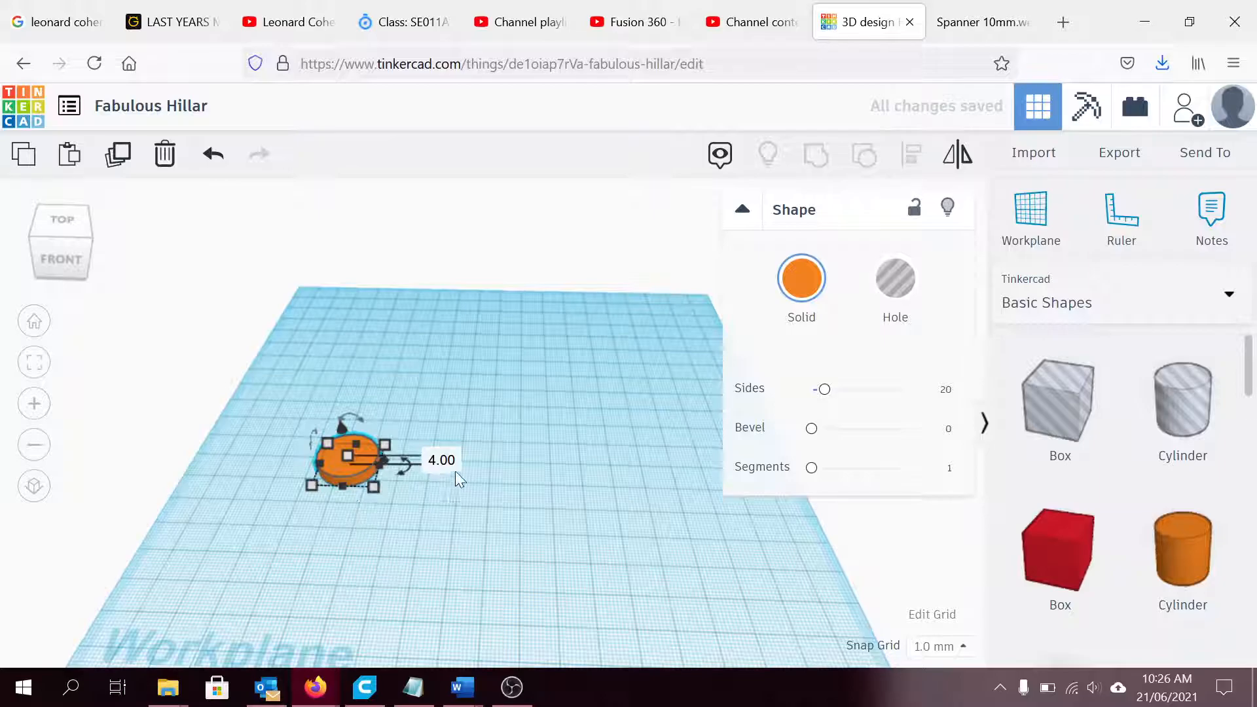
# Compare the flat cylinder with the spanner reference image and view it from the top, deselected.
pyautogui.click(977, 22)
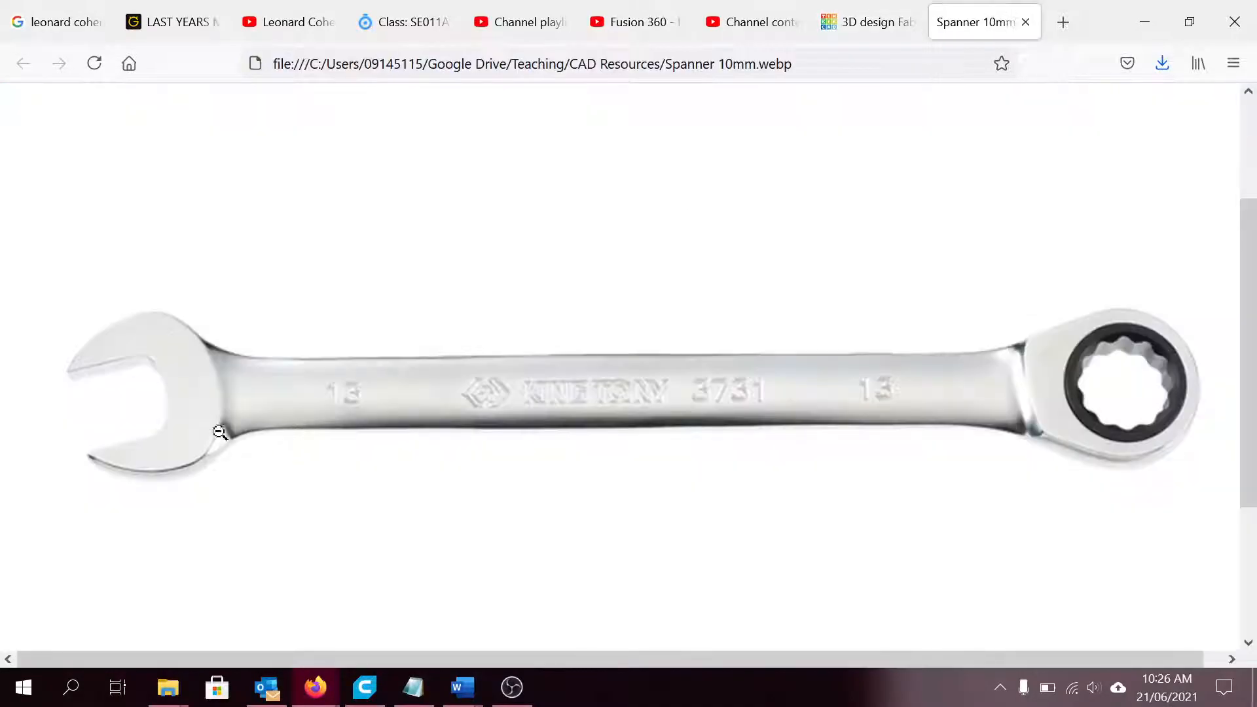
pyautogui.click(846, 22)
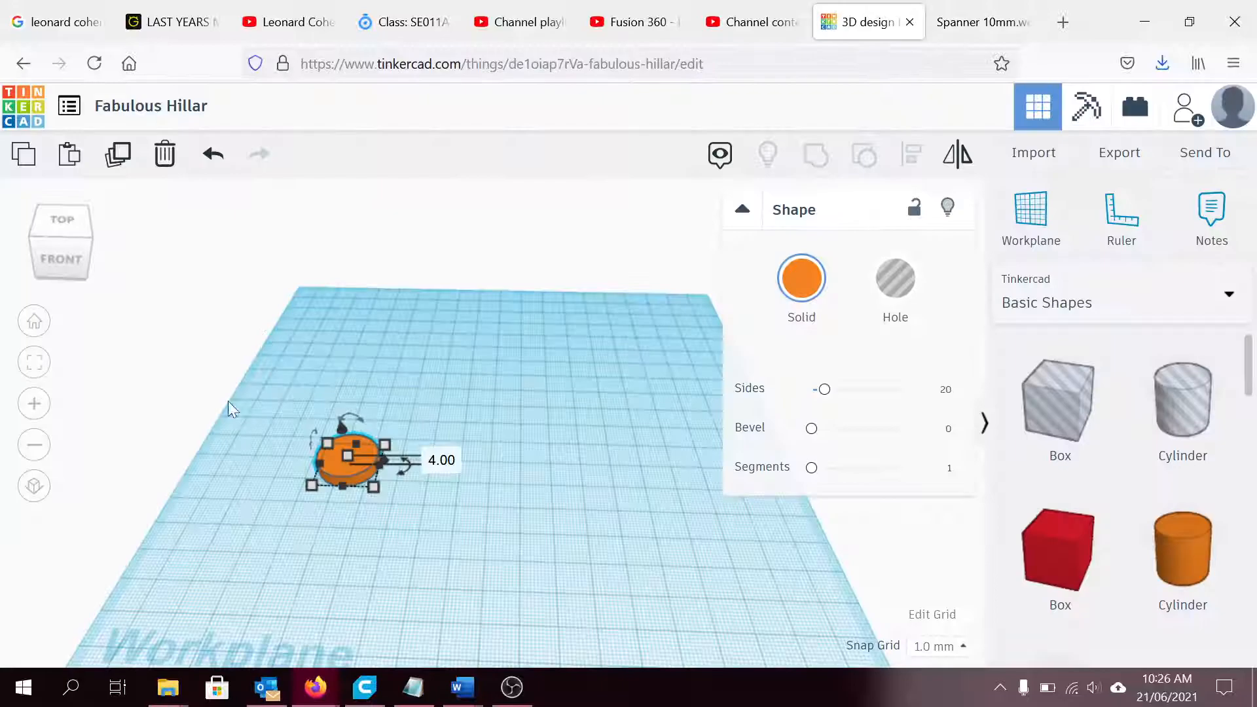
pyautogui.moveTo(403, 500)
pyautogui.mouseDown(button='middle')
pyautogui.moveTo(390, 573)
pyautogui.moveTo(391, 496)
pyautogui.mouseUp(button='middle')
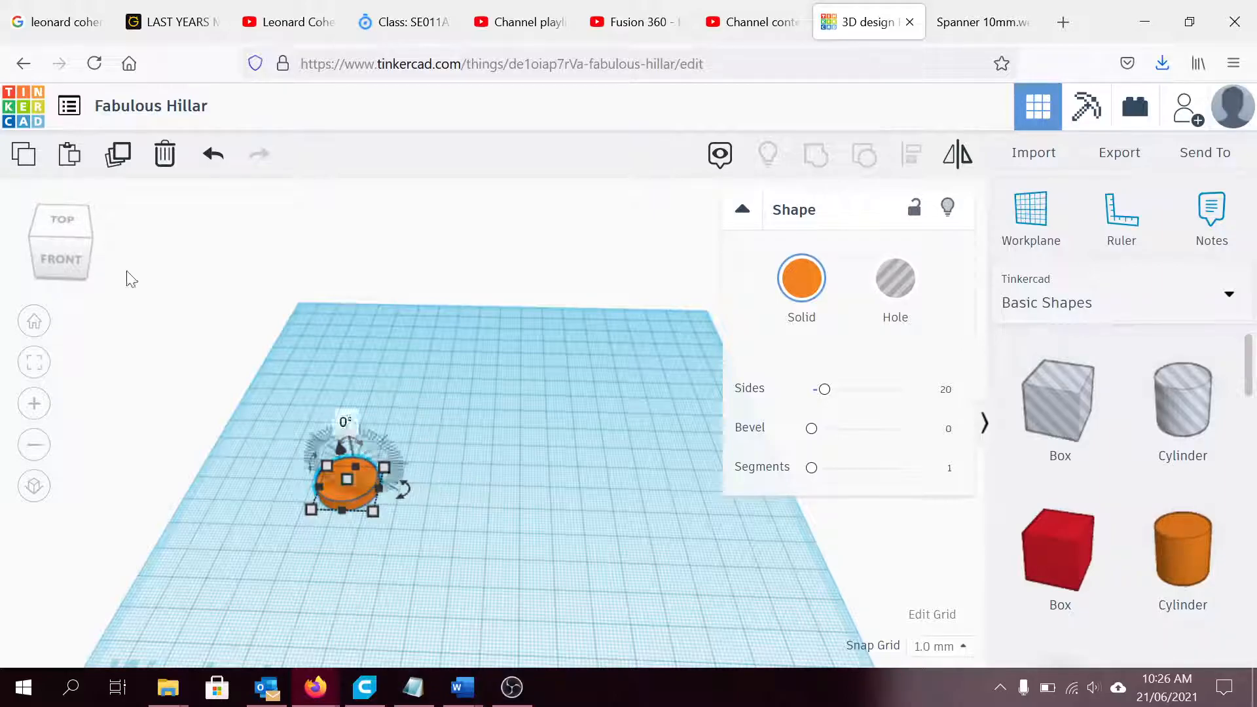
pyautogui.click(66, 224)
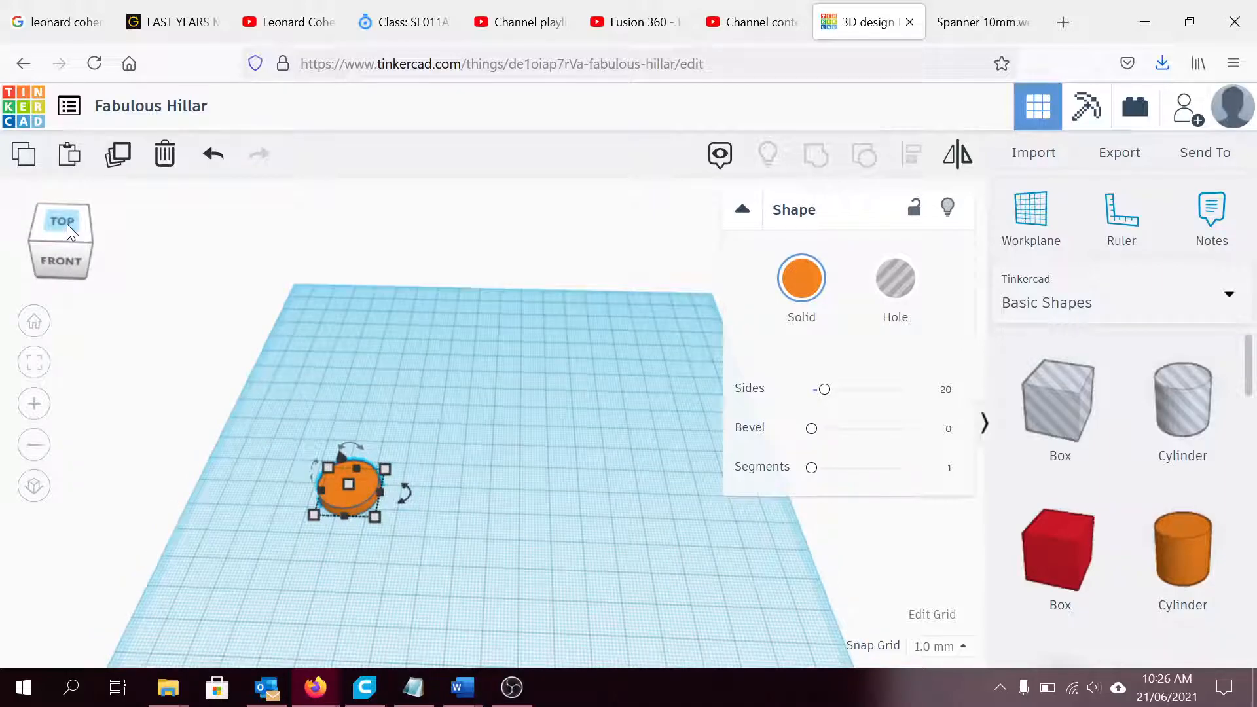
pyautogui.click(62, 223)
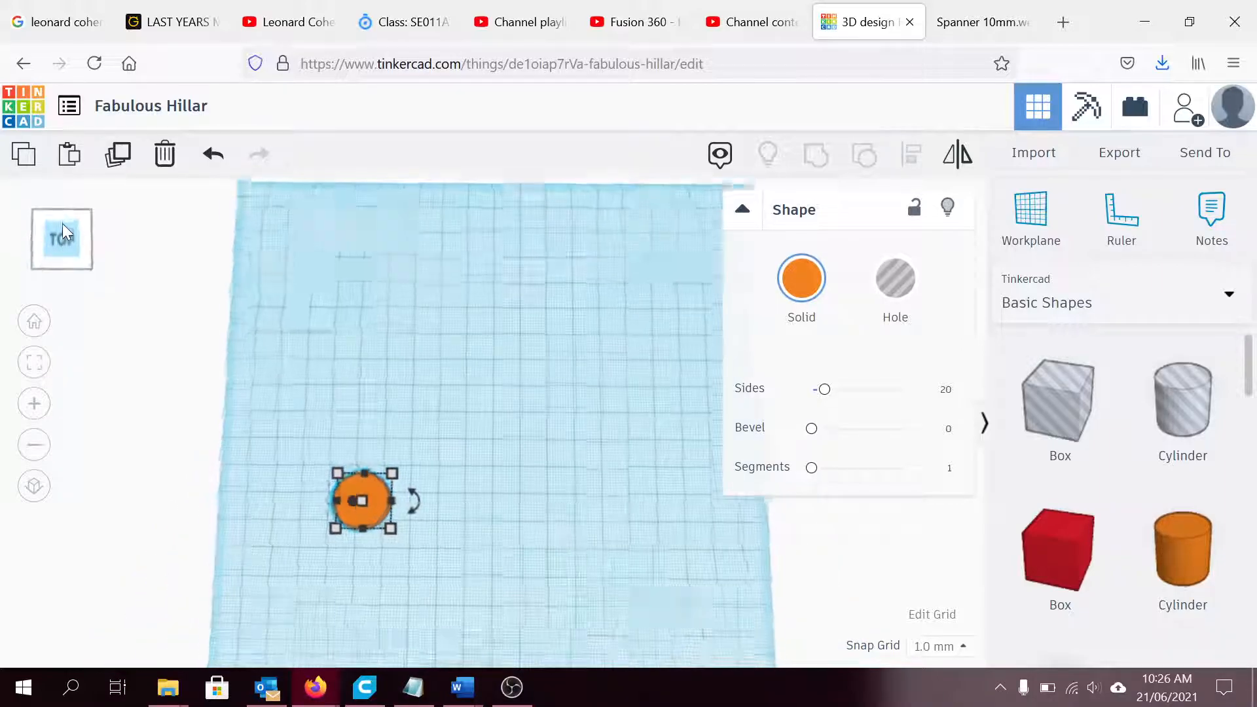
pyautogui.click(387, 548)
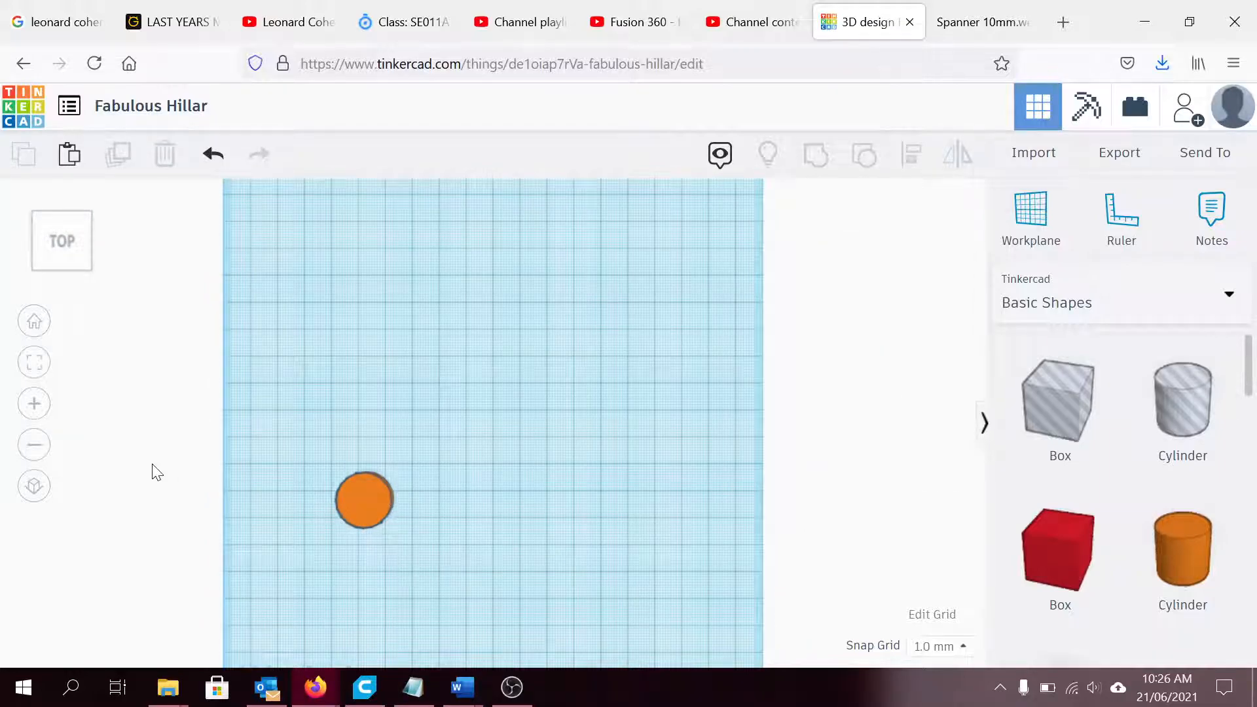
# Select the cylinder and switch the top view from perspective to flat orthographic projection.
pyautogui.scroll(-3, 359, 499)
pyautogui.scroll(3, 366, 504)
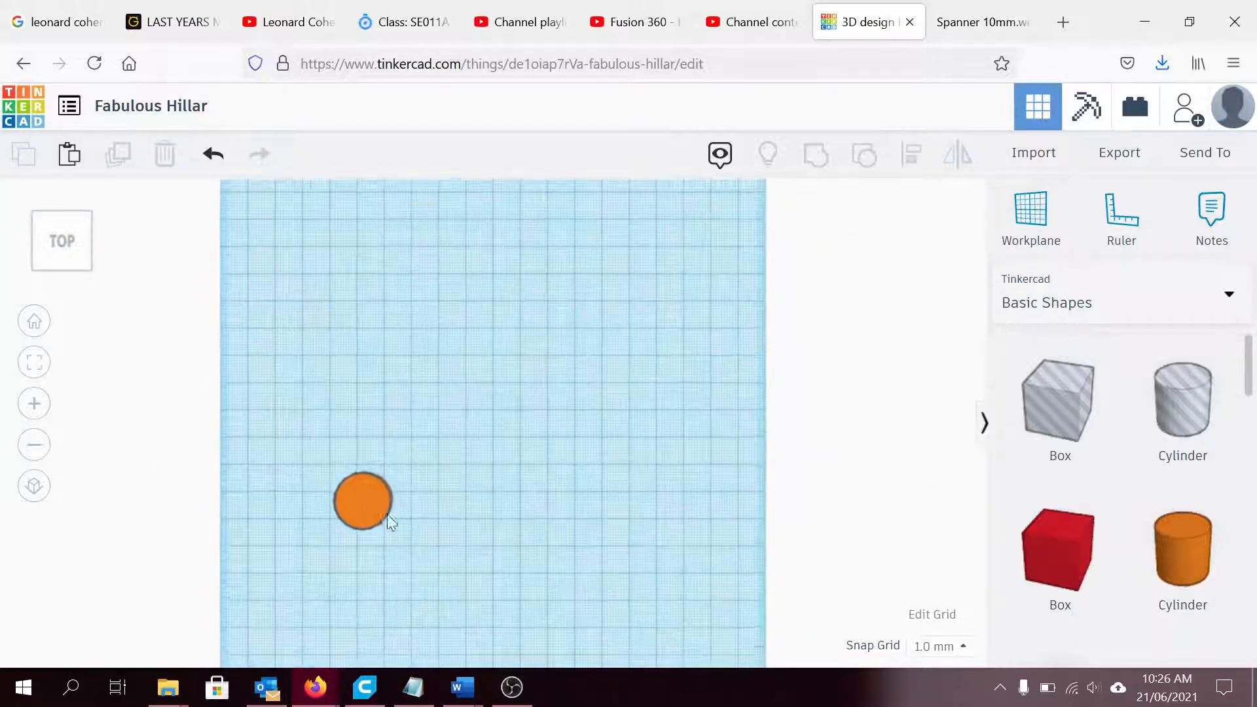
pyautogui.scroll(1, 375, 509)
pyautogui.moveTo(435, 503); pyautogui.dragTo(478, 430, button='middle')
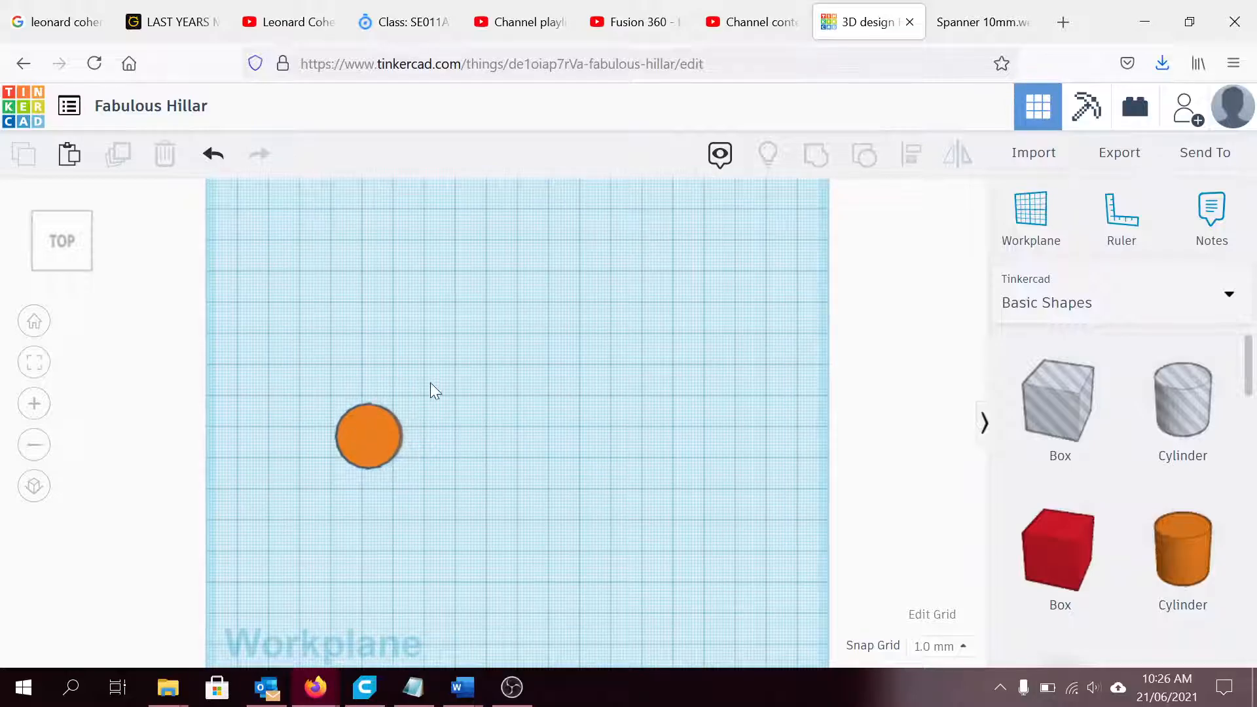
pyautogui.click(344, 437)
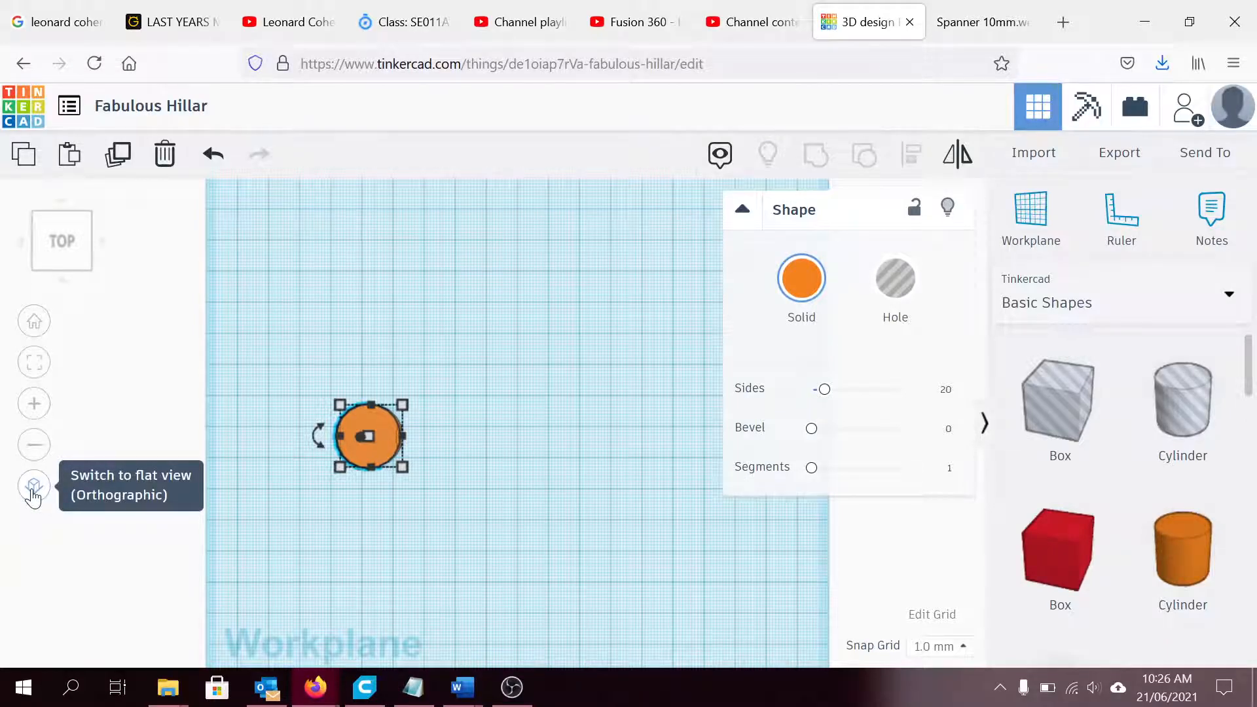
pyautogui.click(32, 487)
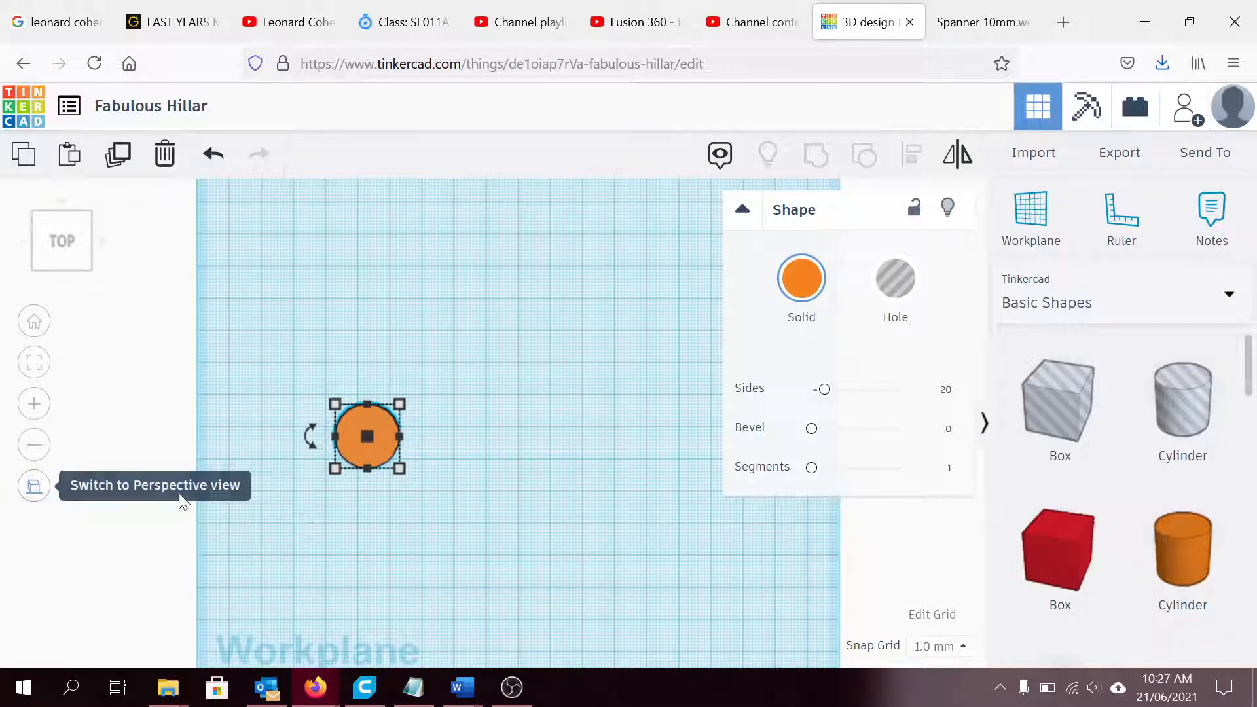
pyautogui.click(40, 489)
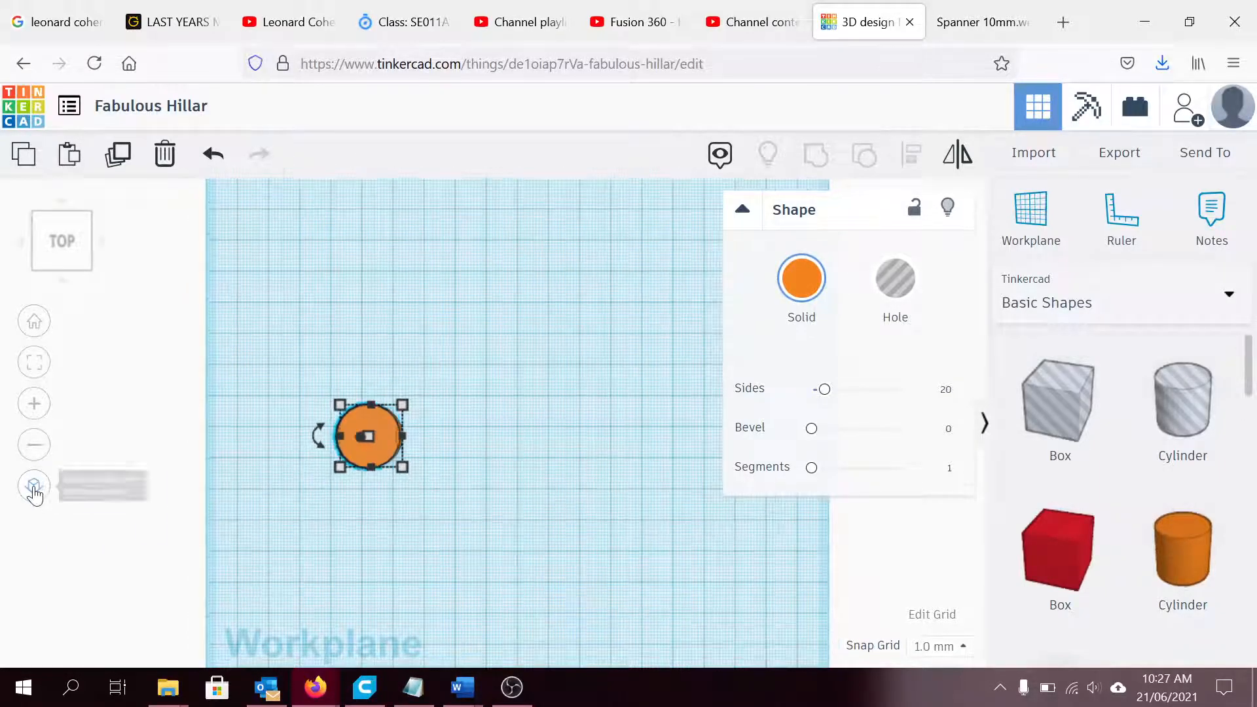
pyautogui.click(35, 492)
pyautogui.click(35, 492)
pyautogui.click(34, 491)
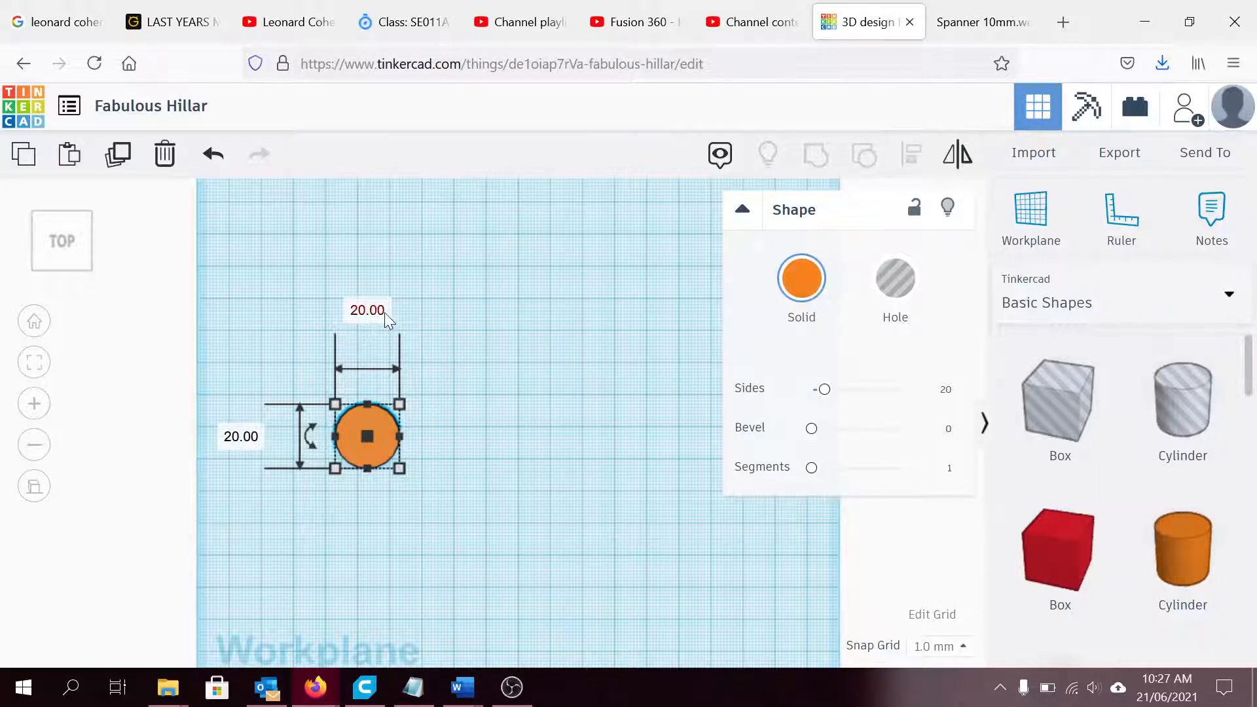
# Set the cylinder's front-to-back depth to 26 mm and stretch its left side outward to form a slightly wide oval.
pyautogui.click(236, 437)
pyautogui.click(354, 423)
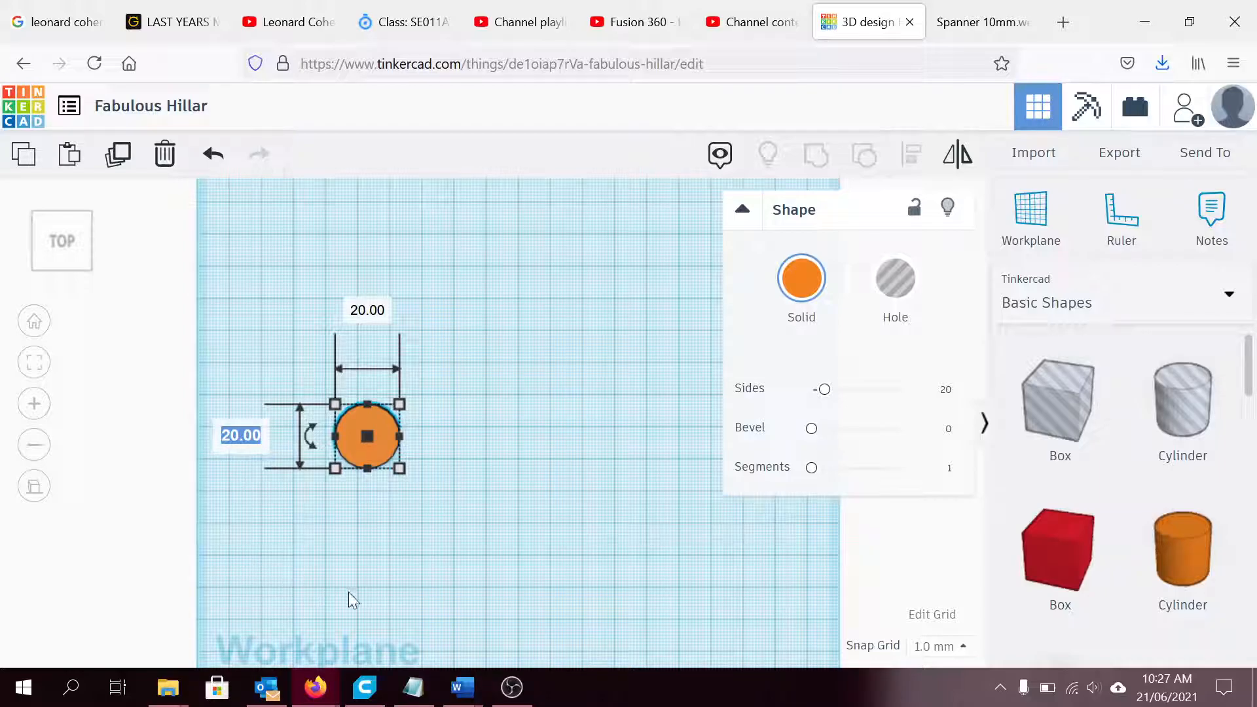
pyautogui.write('26')
pyautogui.press('Return')
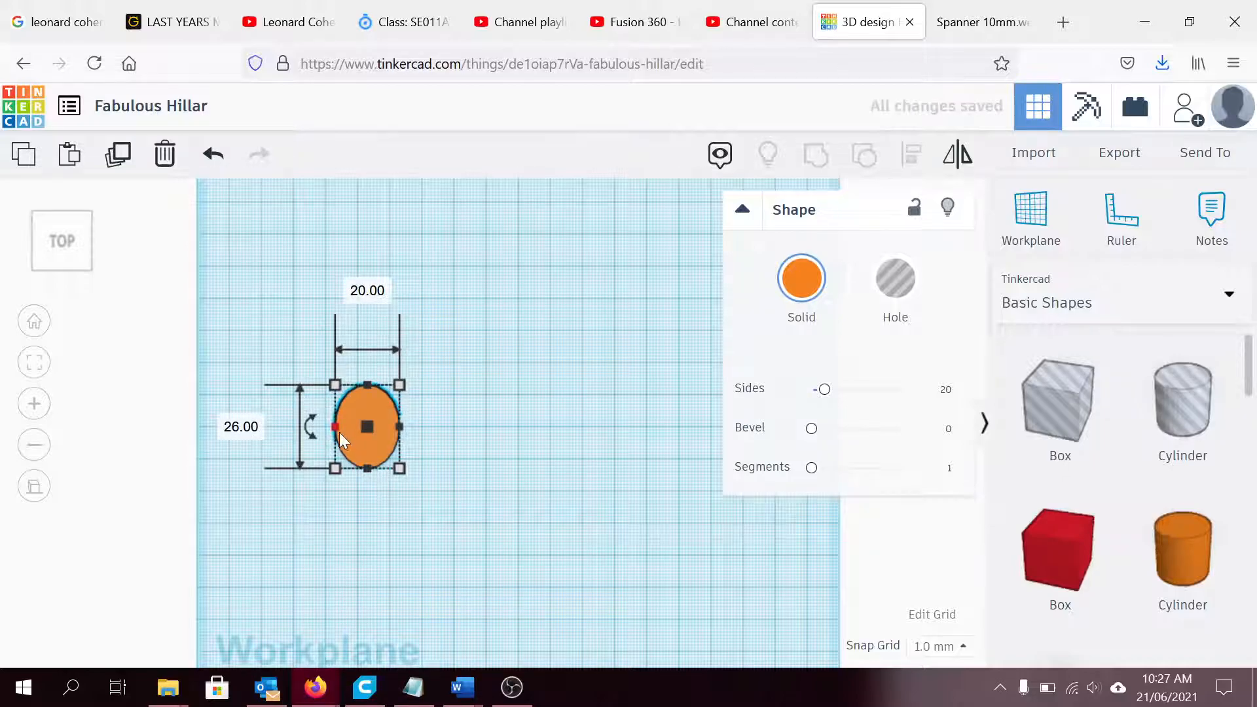
pyautogui.moveTo(336, 430); pyautogui.dragTo(310, 432)
pyautogui.click(473, 527)
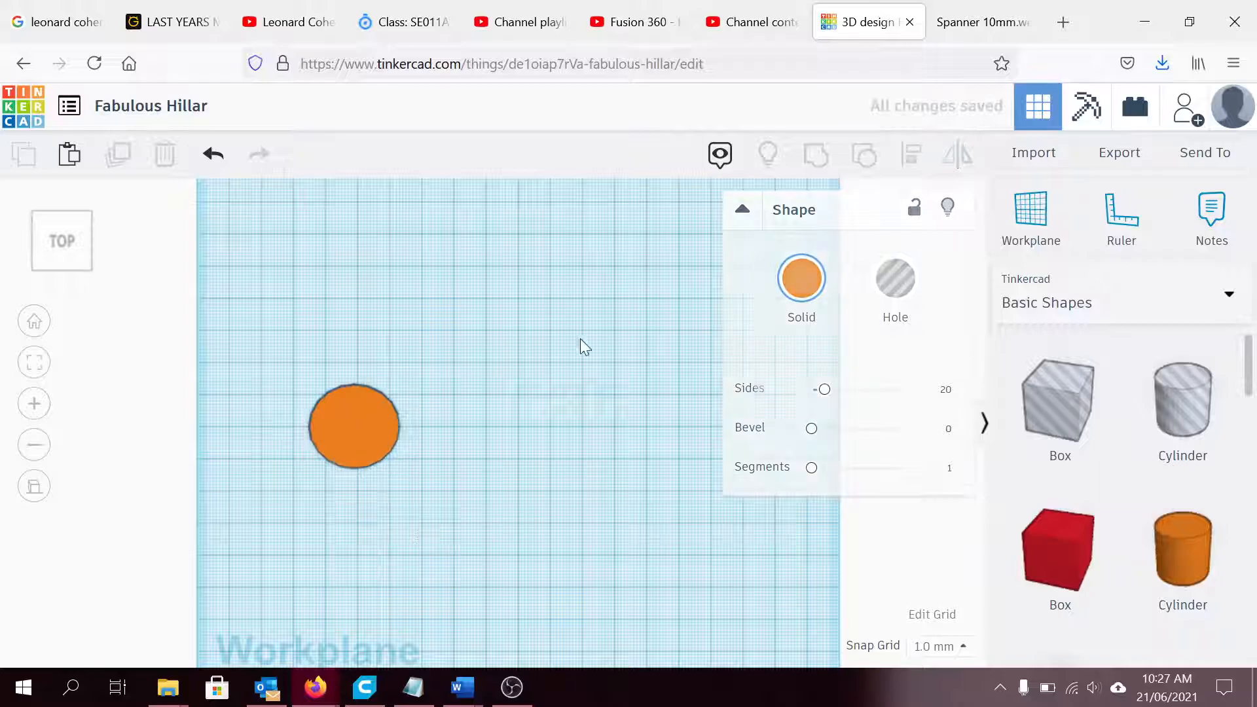
# Compare the widened cylinder with the open jaw end in the spanner reference image.
pyautogui.click(1006, 20)
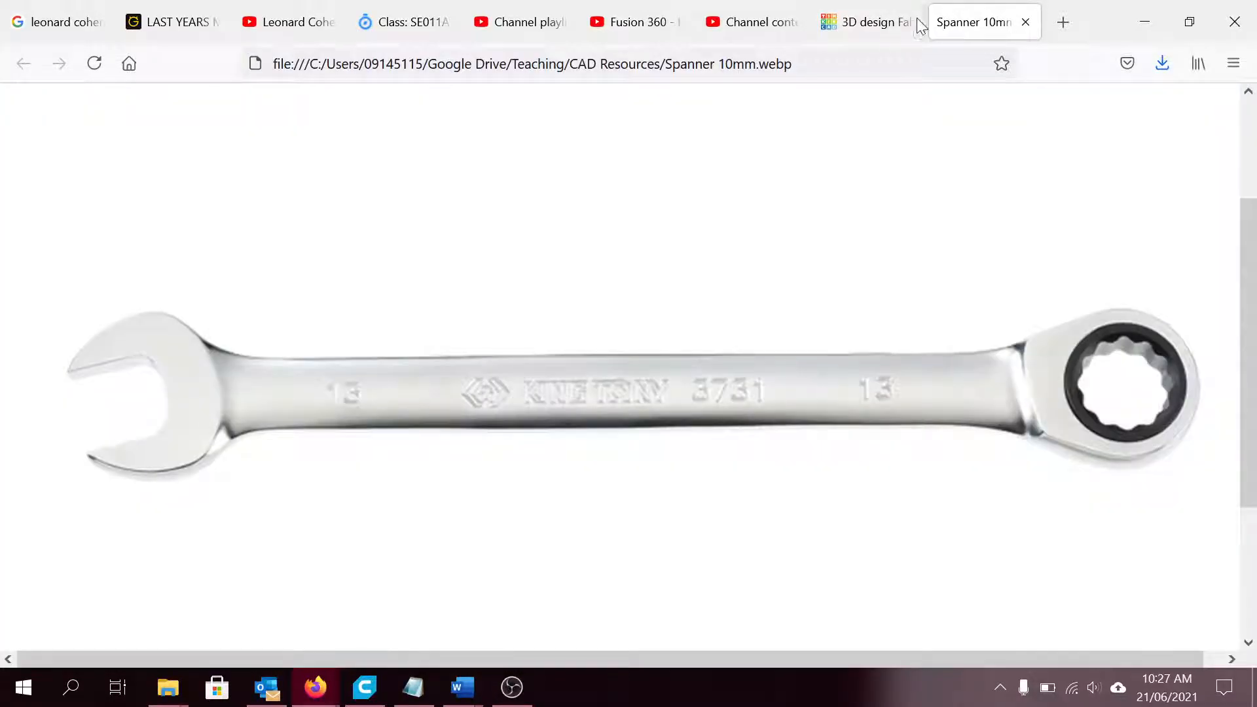
pyautogui.click(871, 22)
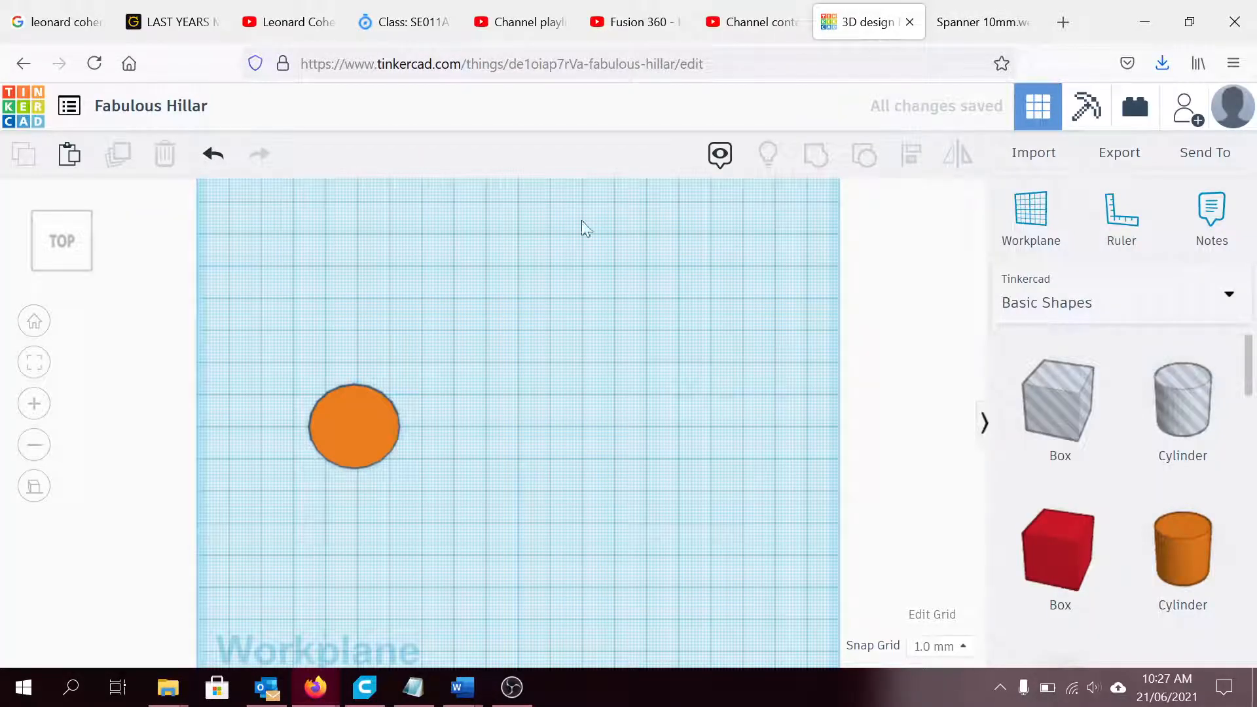
pyautogui.click(362, 432)
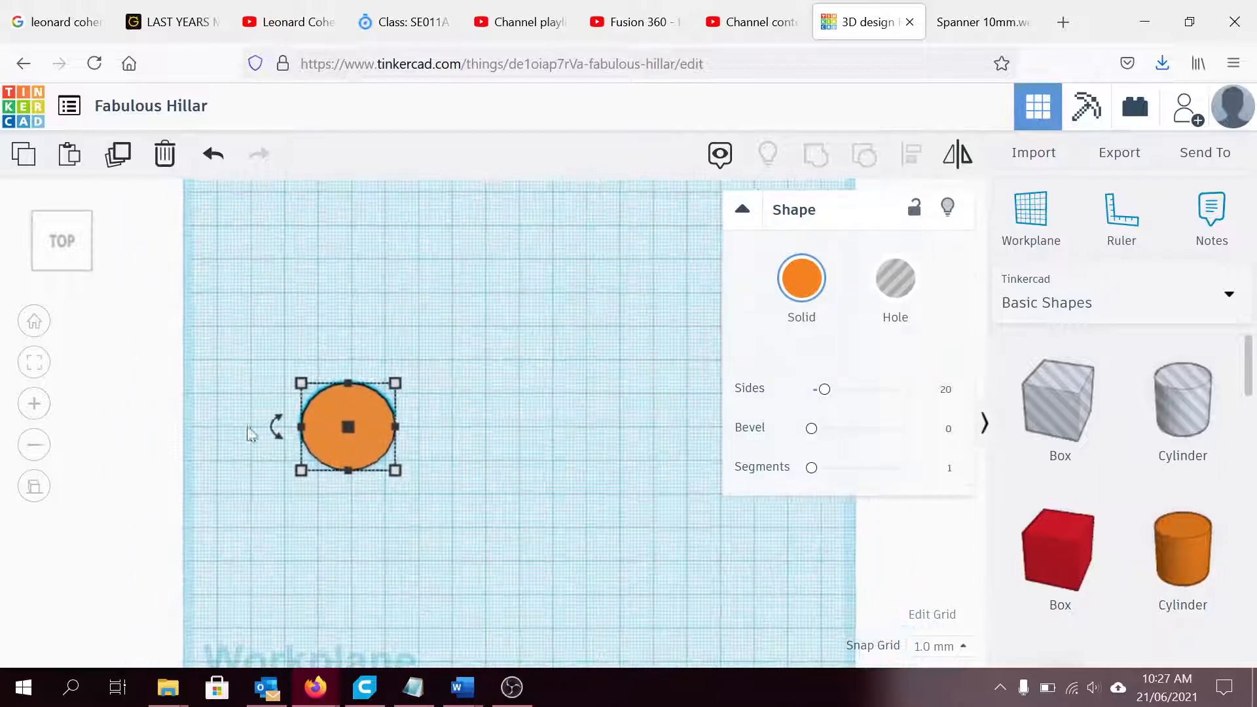
pyautogui.click(981, 22)
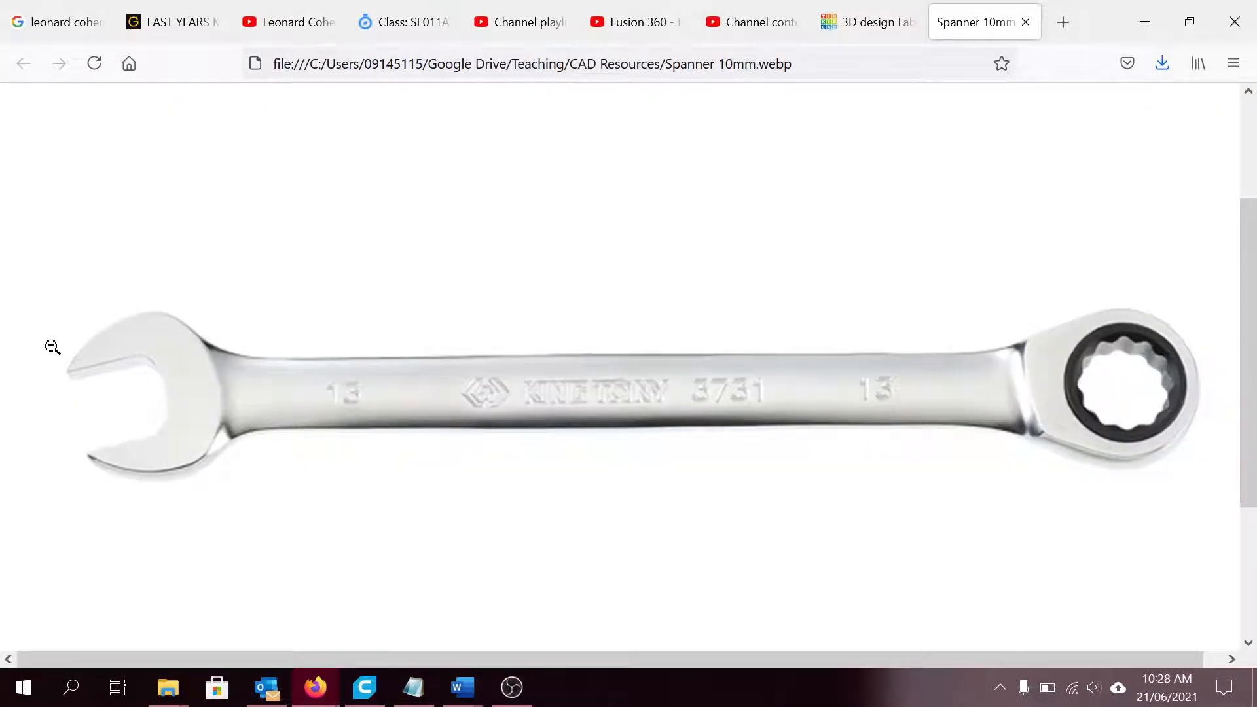
pyautogui.click(905, 21)
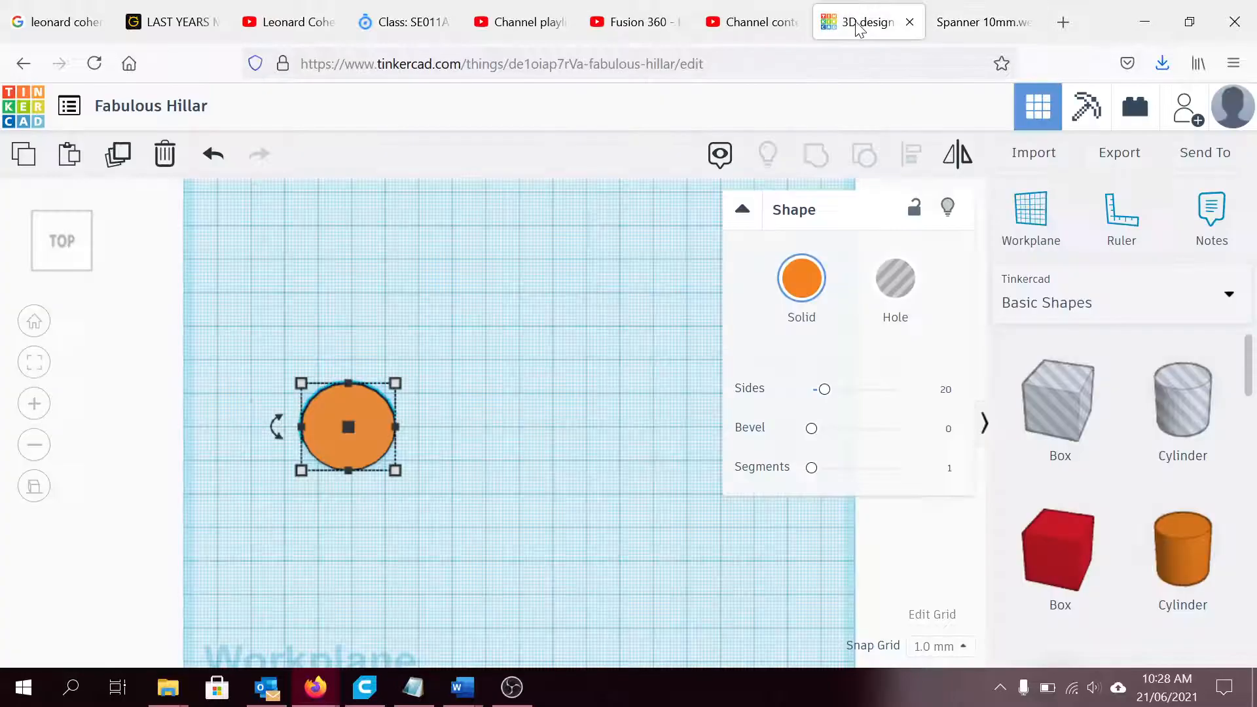
pyautogui.click(498, 452)
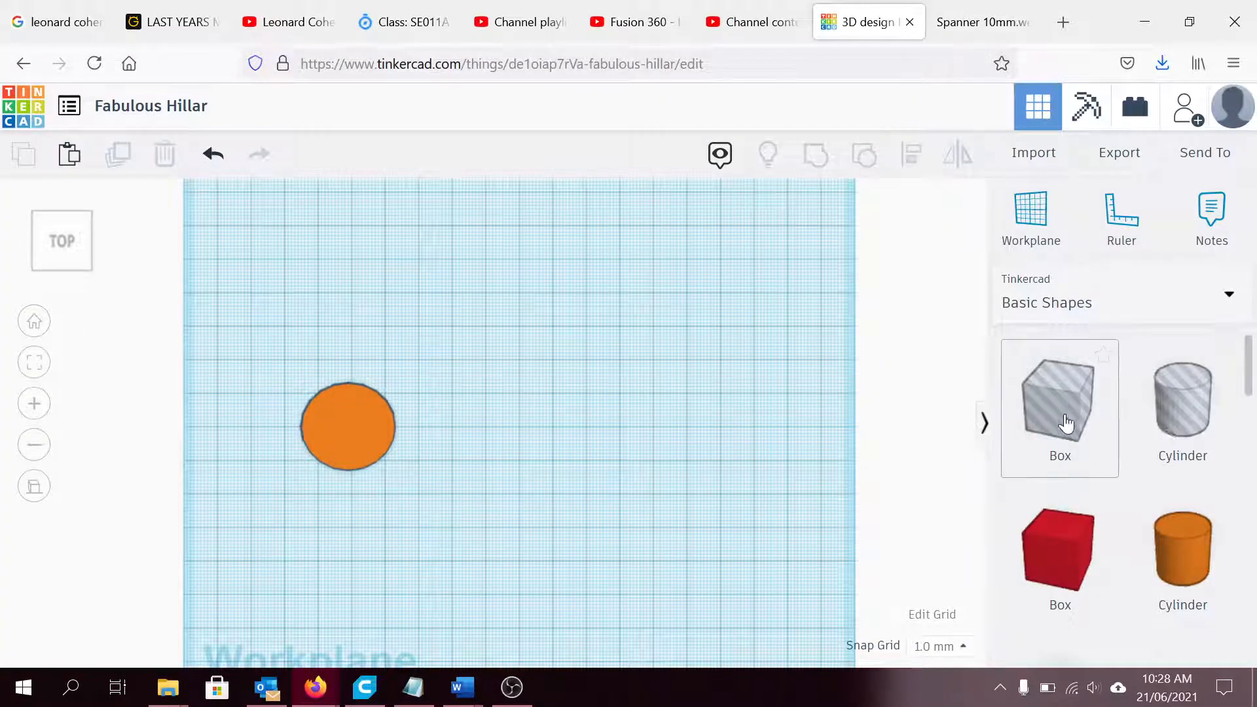
# Place a box hole just to the right of the cylinder and lower its height to 5 mm.
pyautogui.moveTo(1057, 410); pyautogui.dragTo(446, 425)
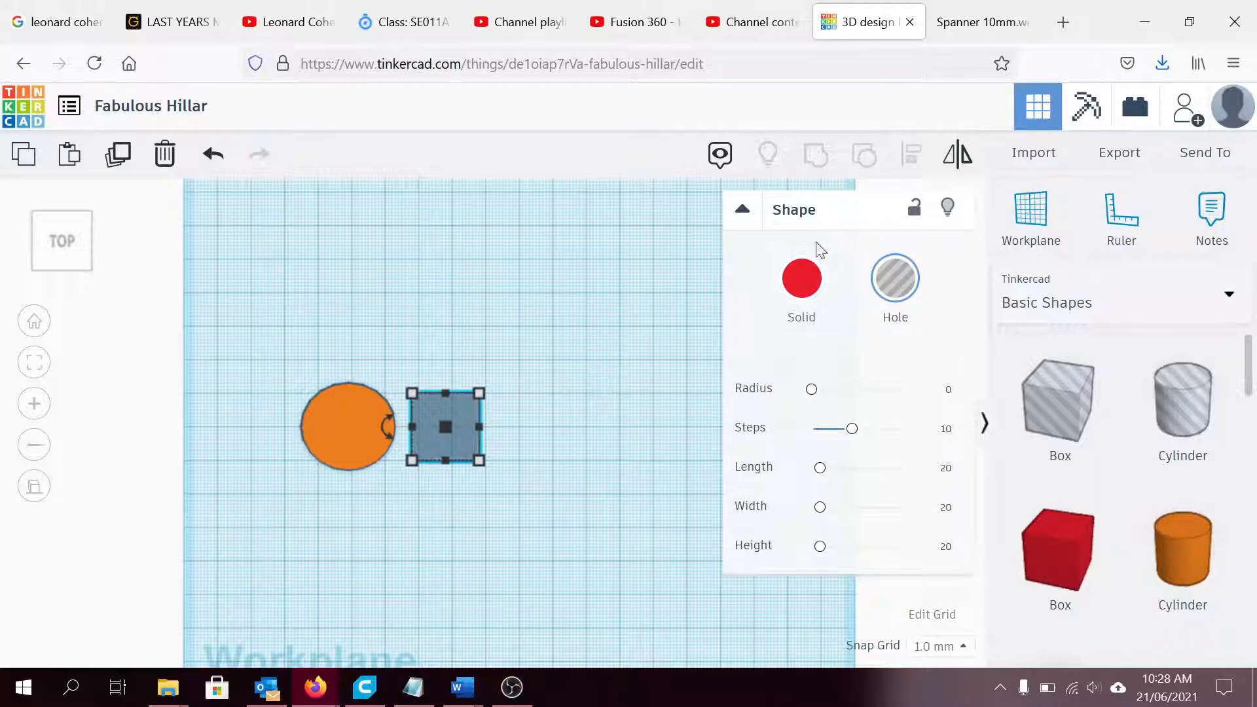
pyautogui.click(801, 278)
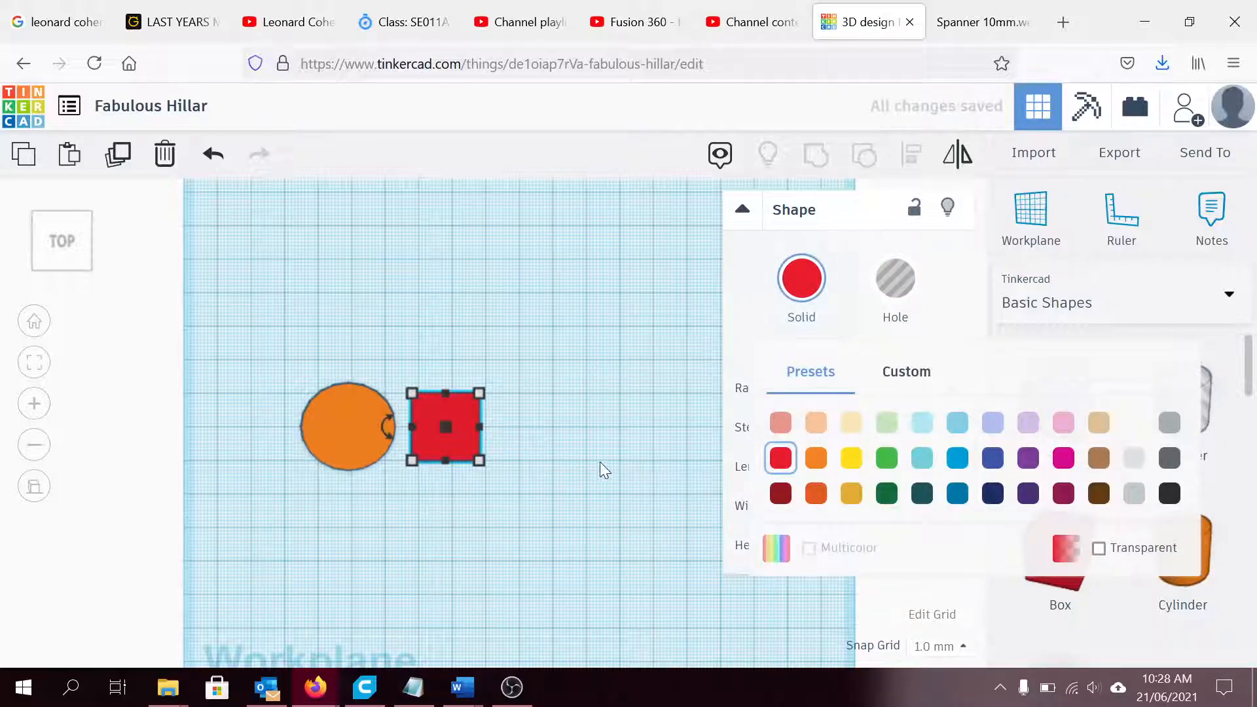
pyautogui.moveTo(558, 497); pyautogui.dragTo(586, 380, button='right')
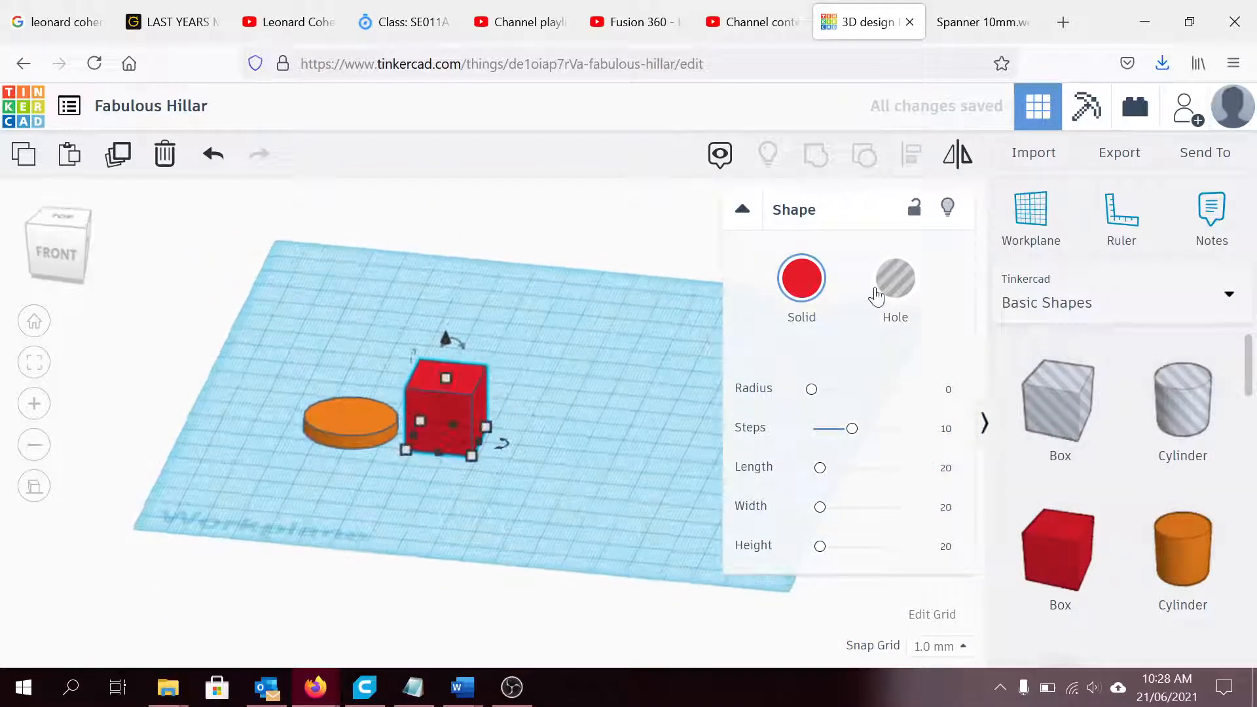
pyautogui.click(875, 290)
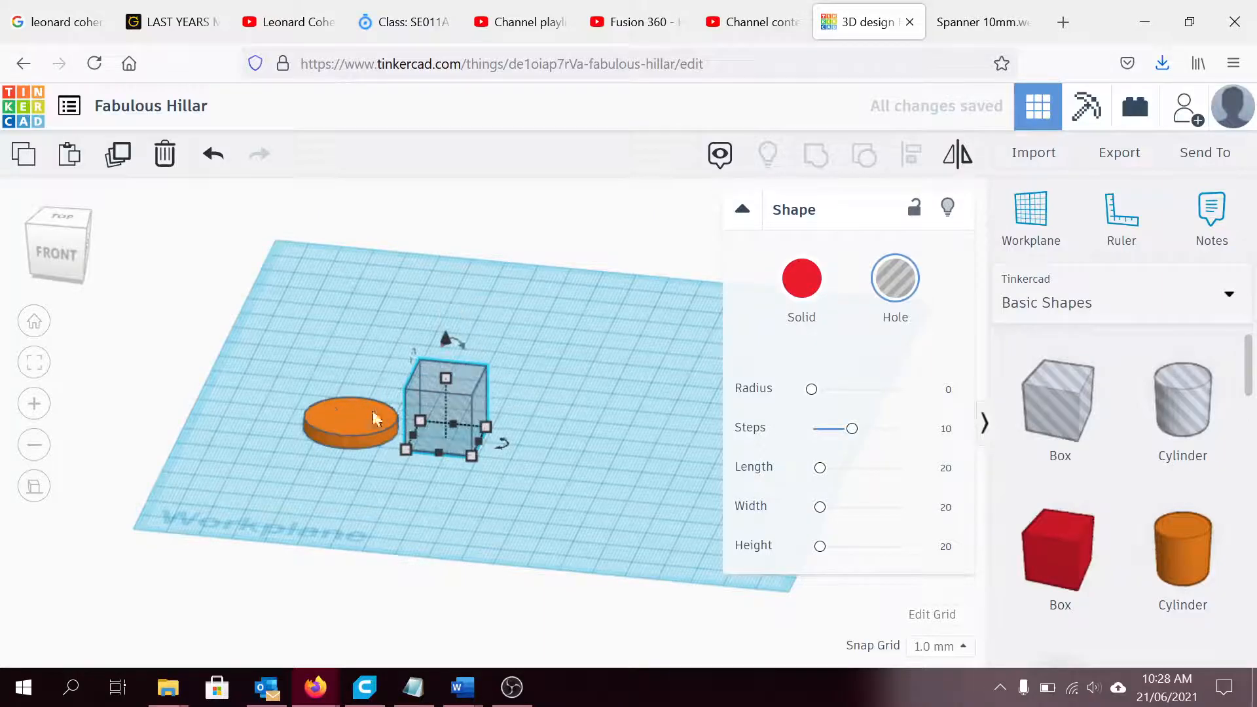
pyautogui.moveTo(446, 399); pyautogui.dragTo(445, 423)
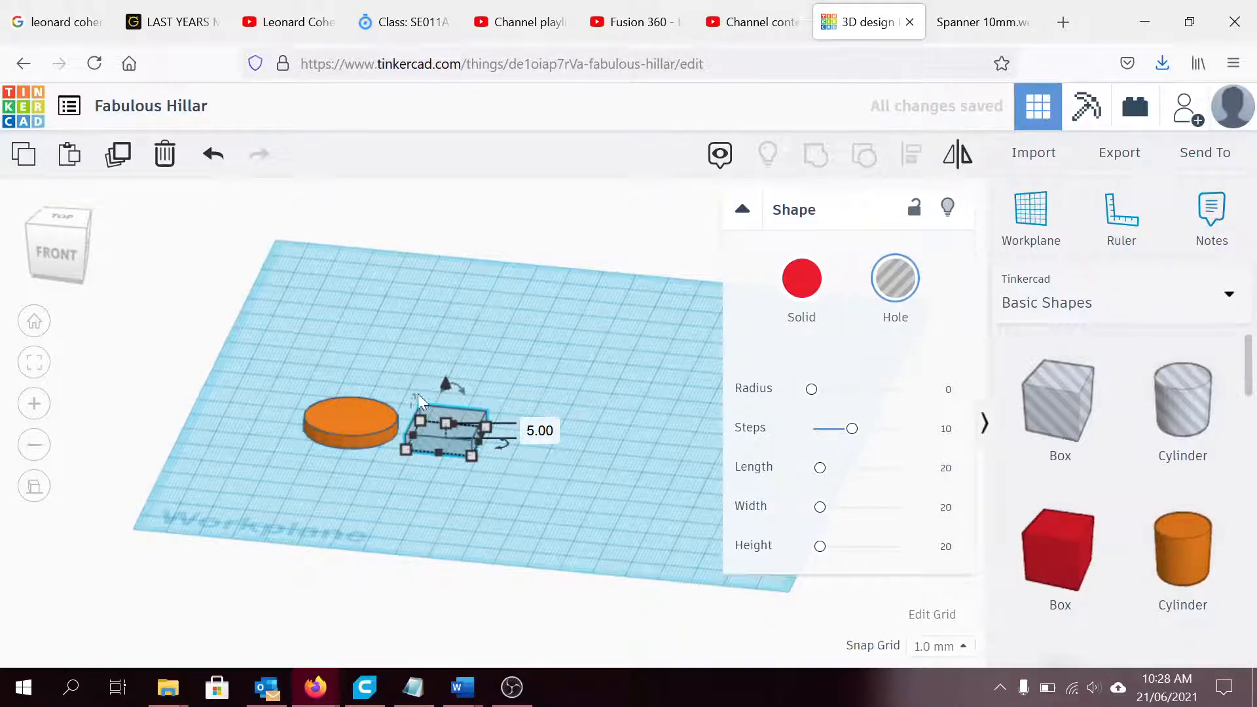
# In the top view, set the box hole's depth to 13 mm and its width to 16 mm.
pyautogui.click(64, 217)
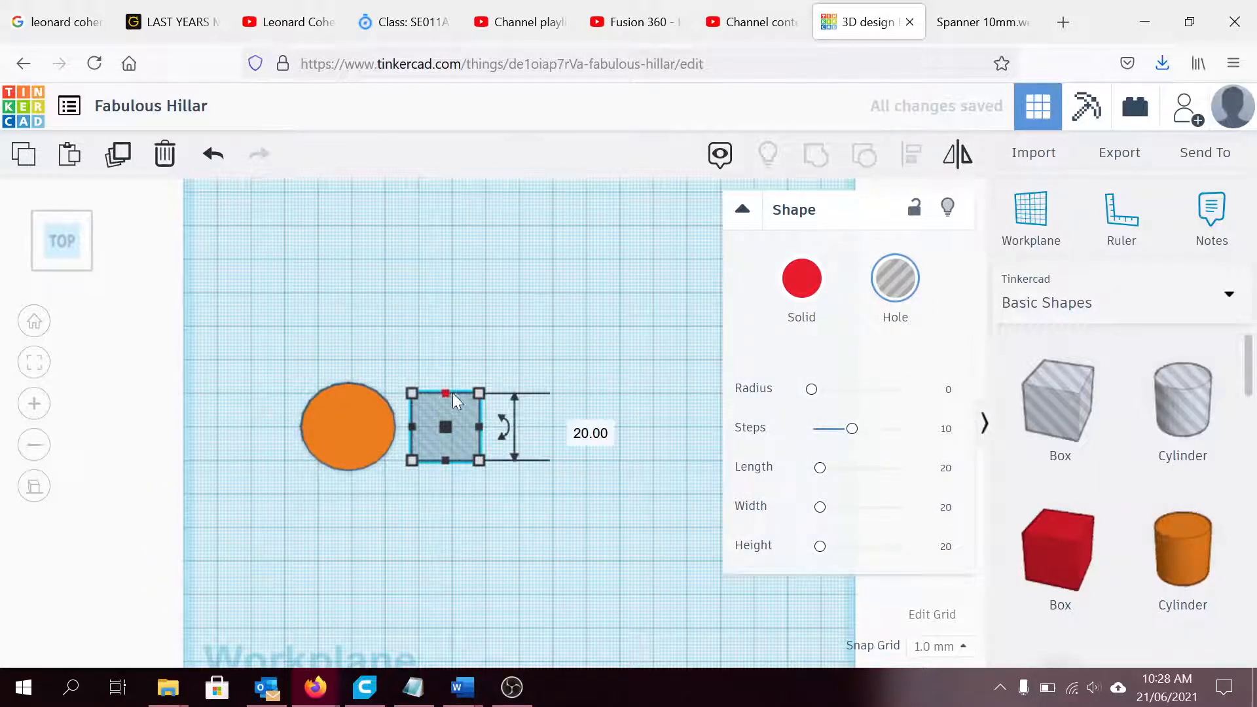
pyautogui.click(479, 393)
pyautogui.click(583, 438)
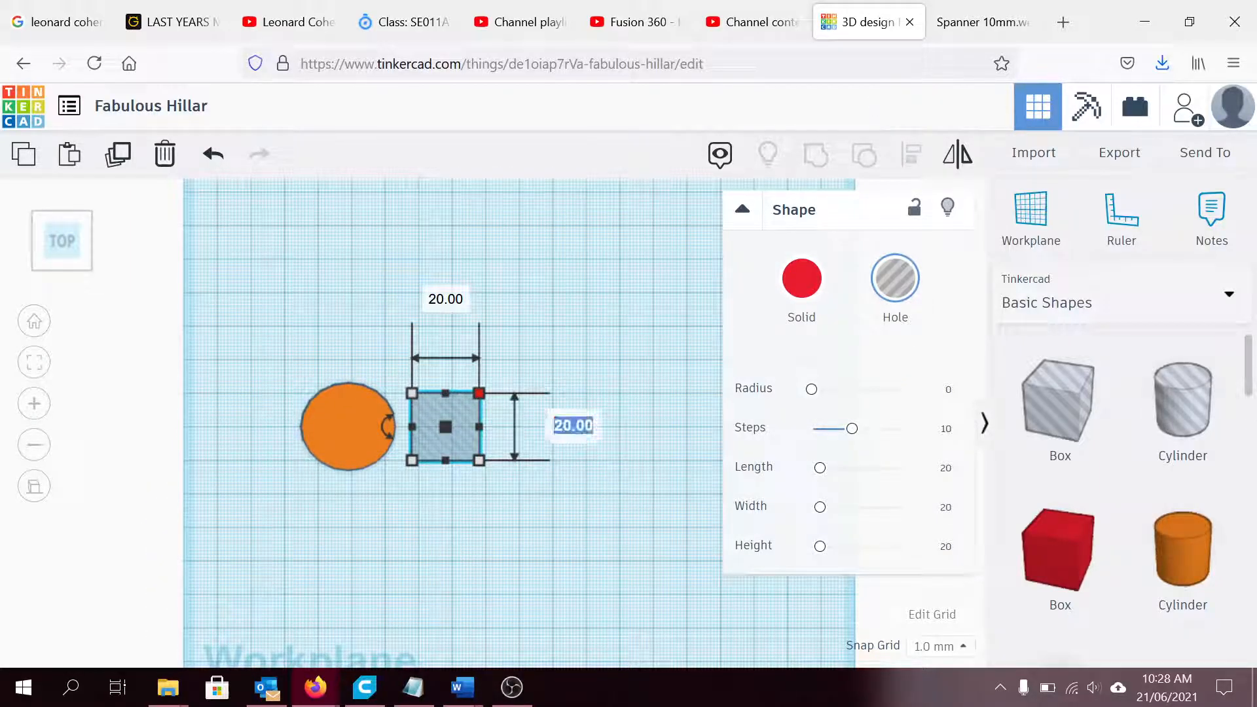
pyautogui.write('13')
pyautogui.press('Return')
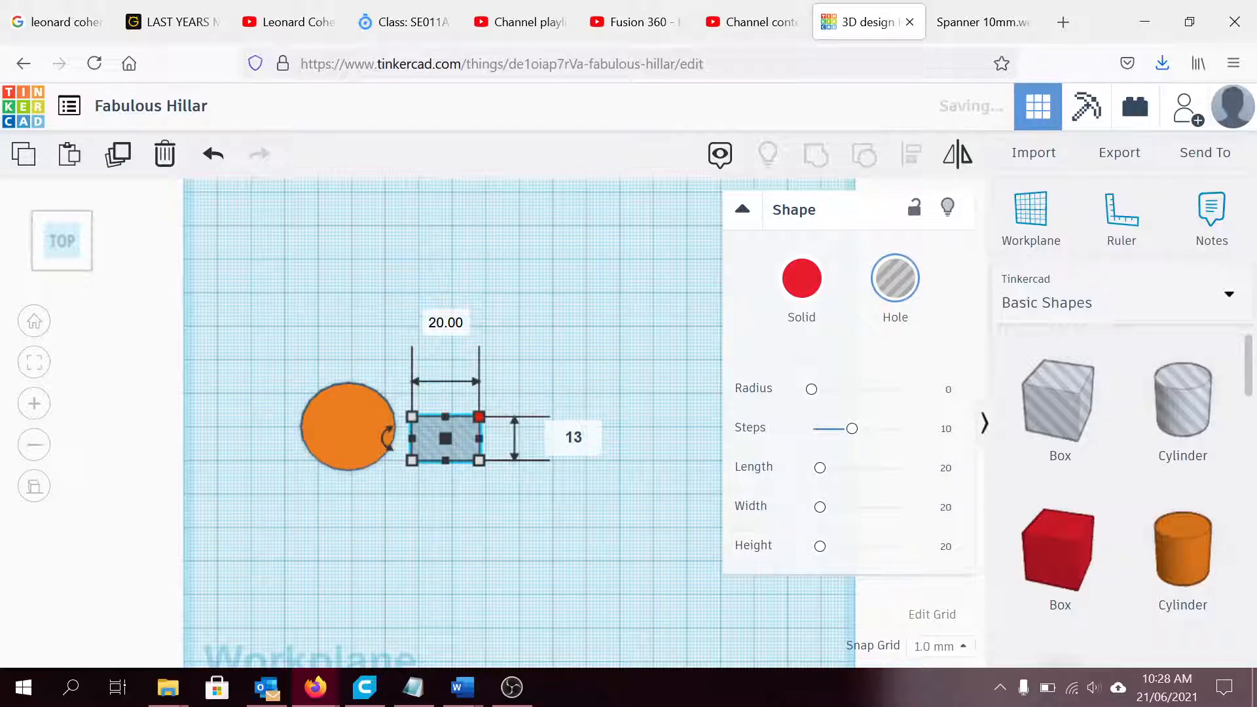
pyautogui.click(445, 322)
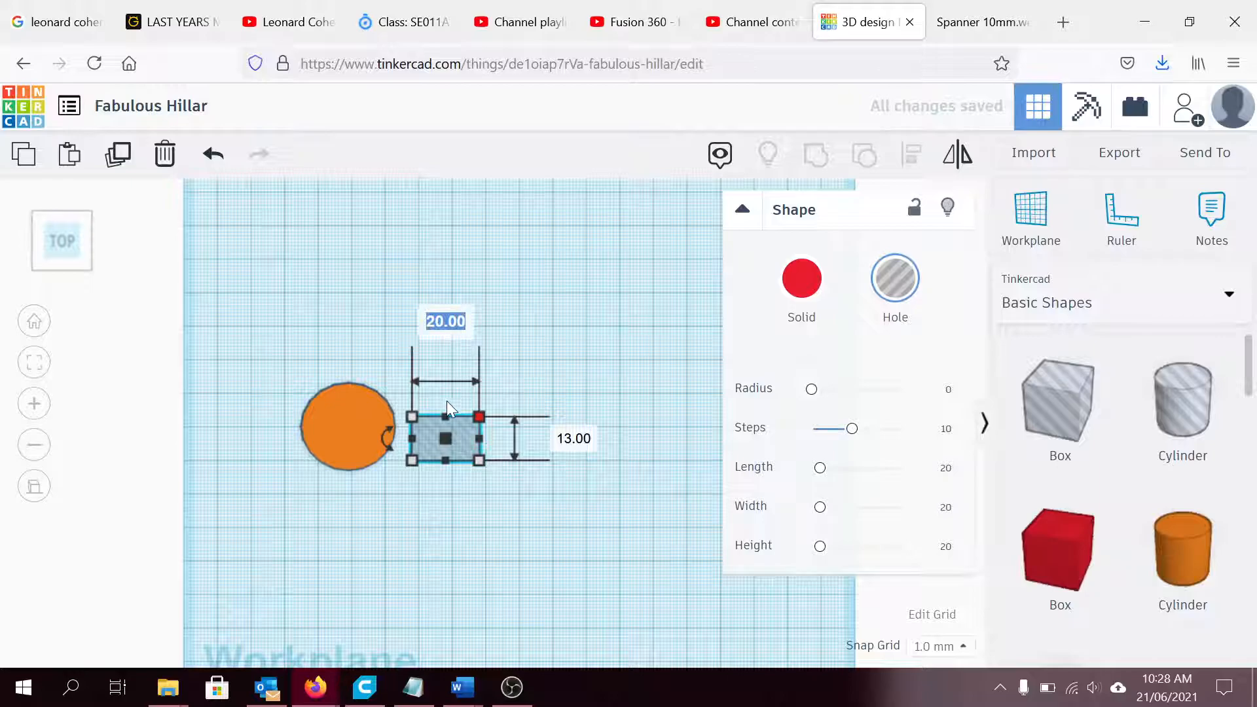
pyautogui.write('16')
pyautogui.press('Return')
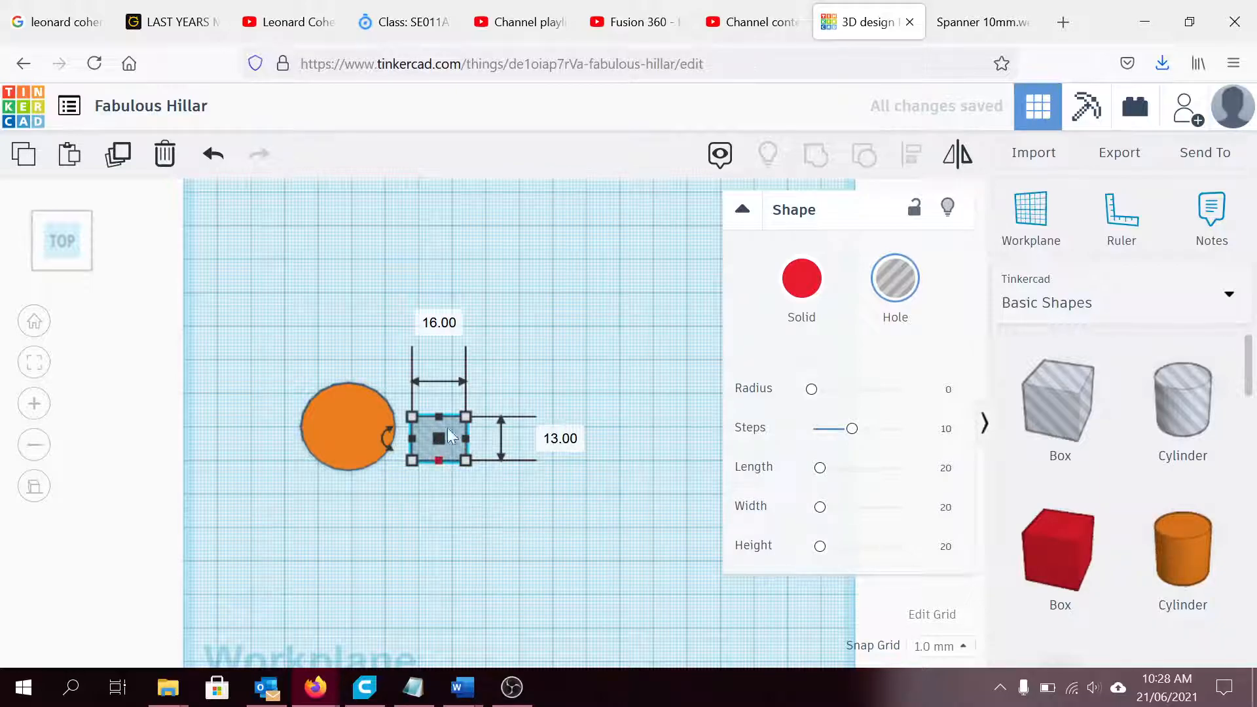
# Reduce the box hole's width to 14 mm and deselect it.
pyautogui.click(439, 323)
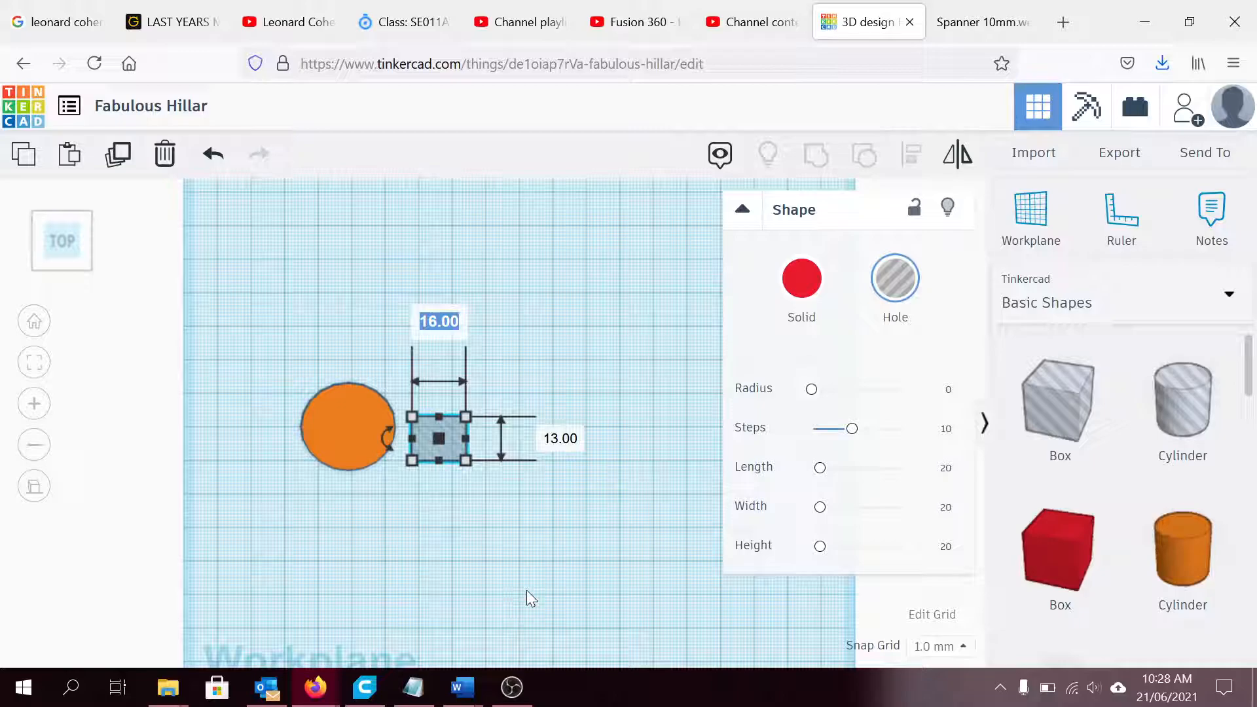
pyautogui.write('13')
pyautogui.press('BackSpace')
pyautogui.write('4')
pyautogui.press('Return')
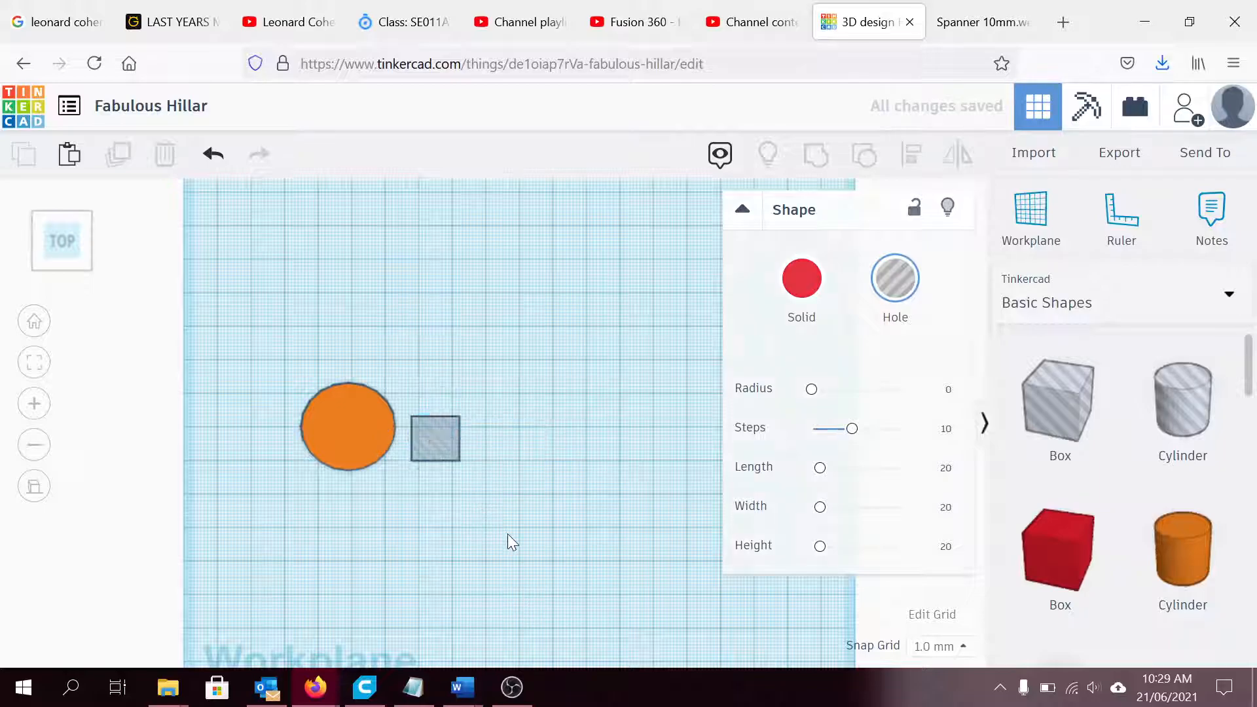
pyautogui.click(508, 533)
# Set the box hole's depth to 13.1 mm to give the jaw opening a slight clearance.
pyautogui.click(449, 443)
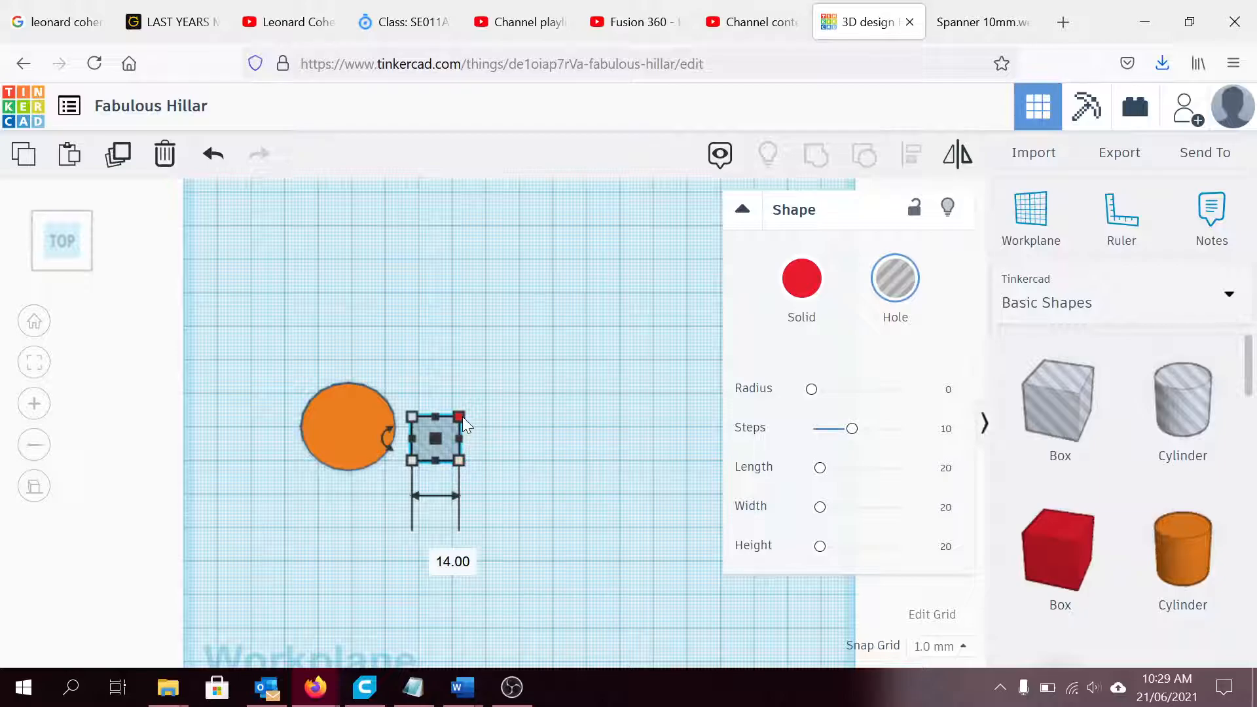
pyautogui.click(554, 437)
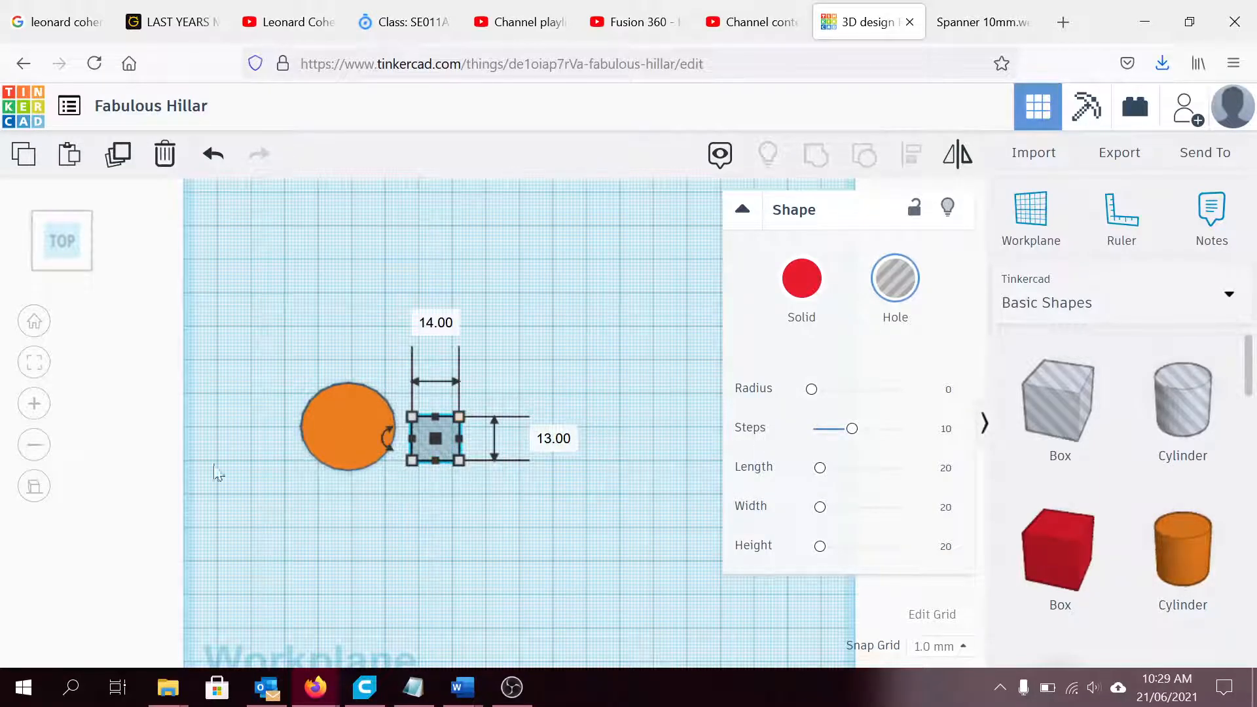
pyautogui.click(567, 440)
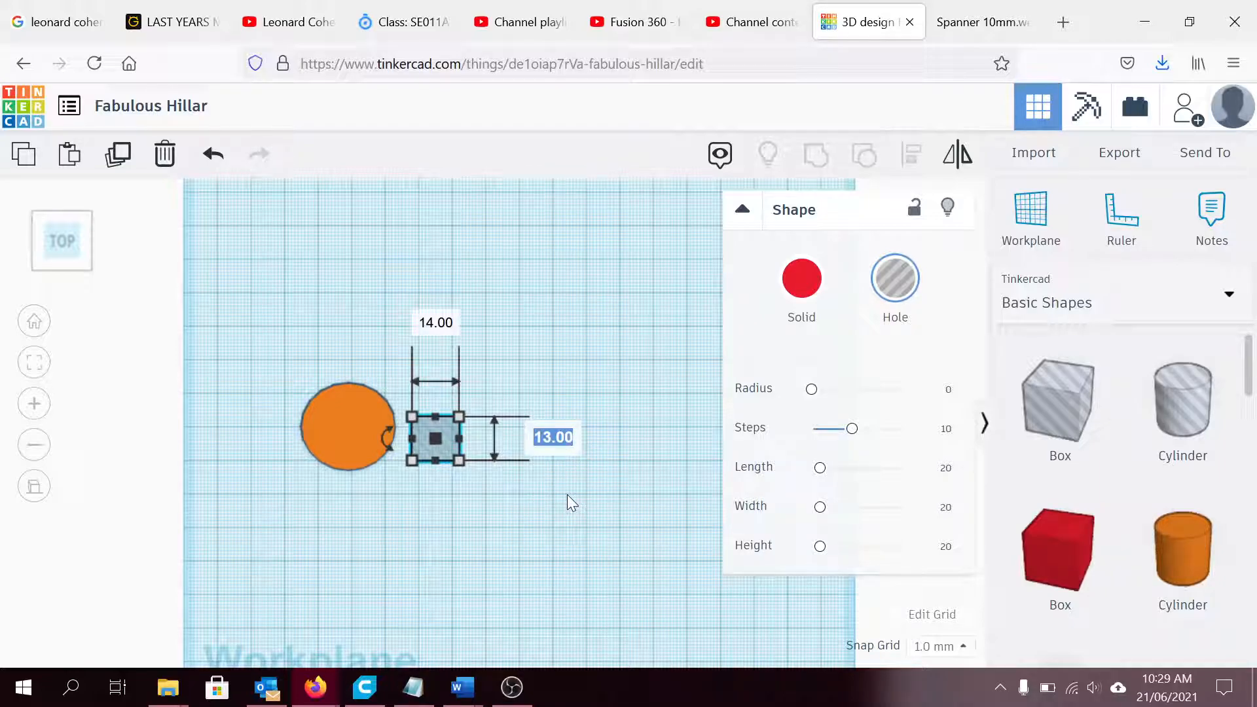
pyautogui.write('13.2')
pyautogui.press('BackSpace')
pyautogui.write('1')
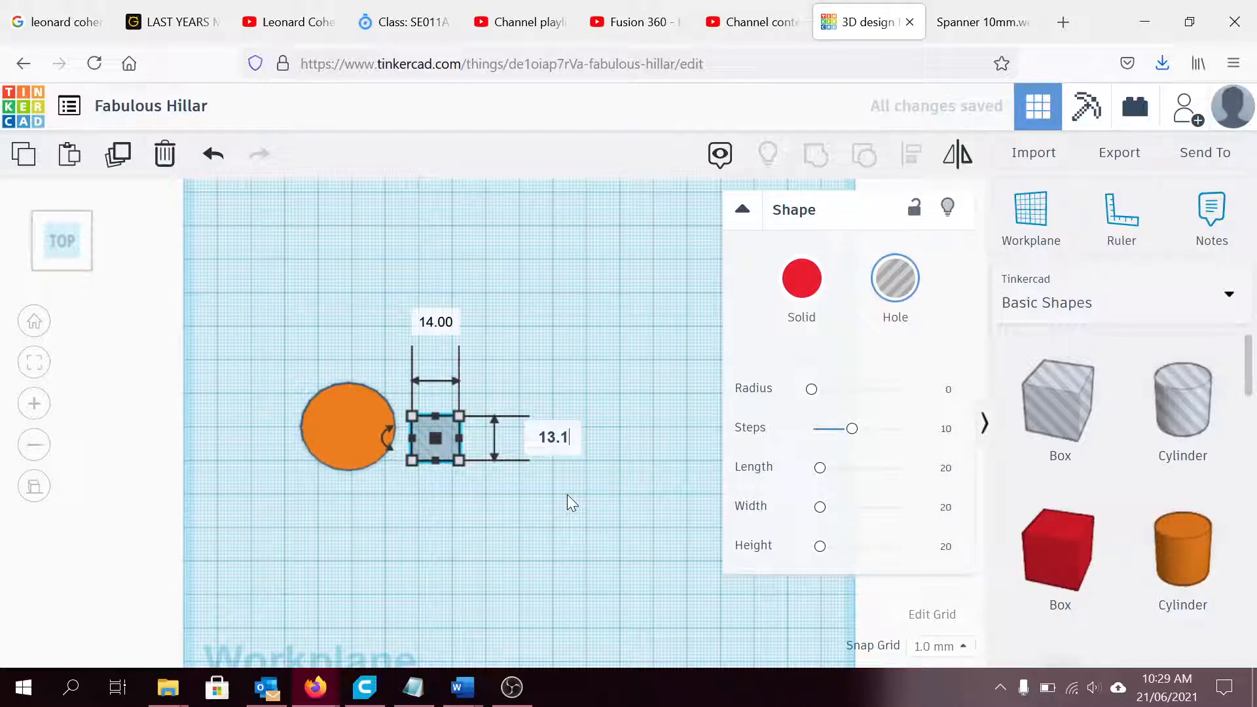
pyautogui.press('Return')
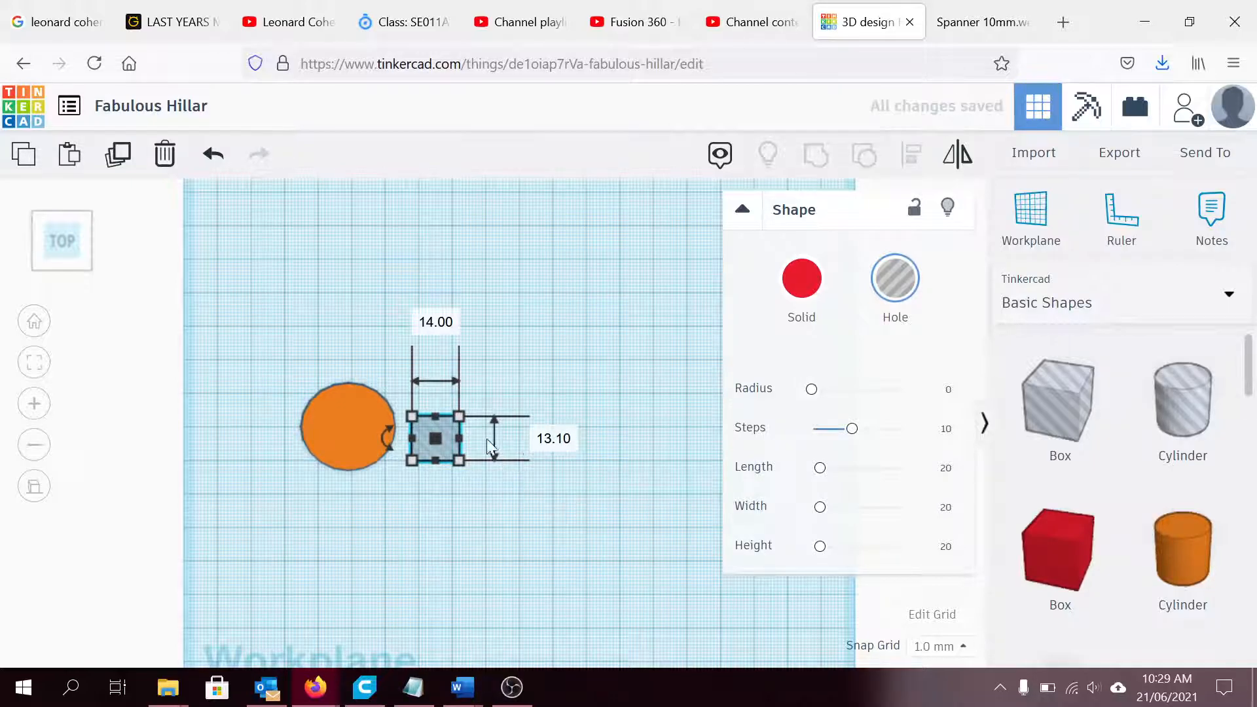
# Move the box hole about 34 mm left so it overlaps the cylinder's left edge, roughly centred on the cylinder's height in the top view.
pyautogui.scroll(-1, 453, 452)
pyautogui.scroll(3, 453, 451)
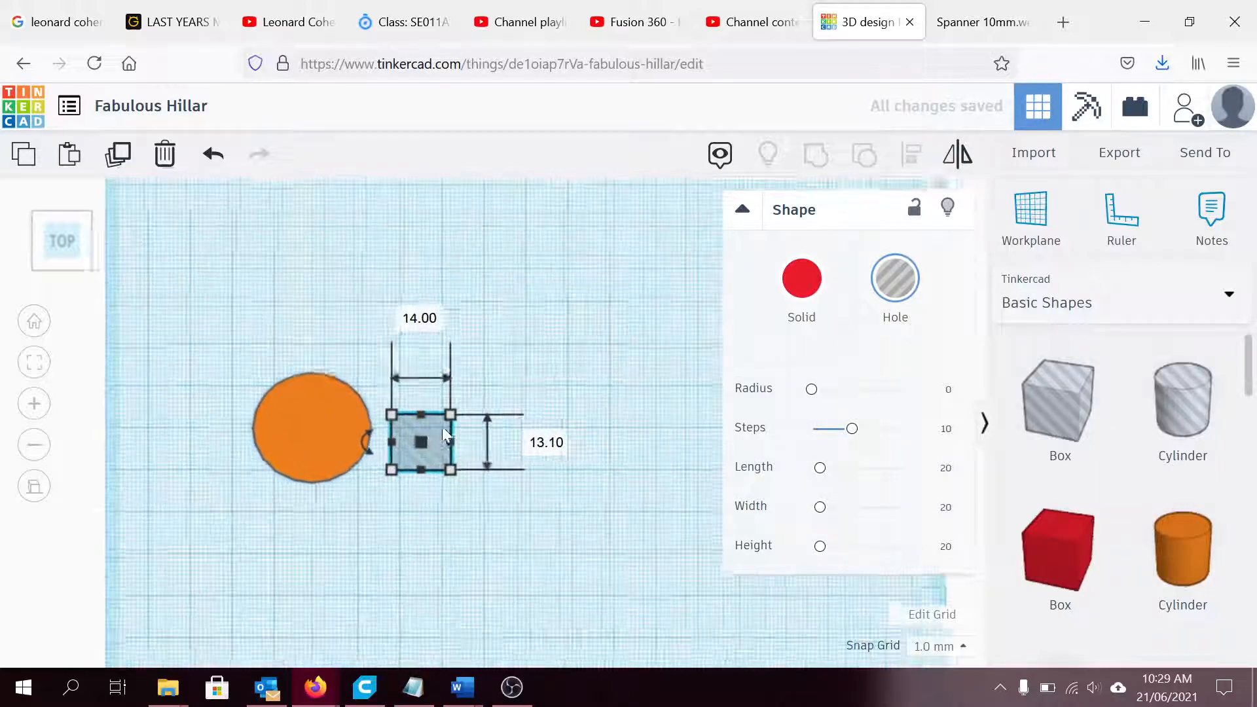
pyautogui.moveTo(431, 427); pyautogui.dragTo(283, 419)
pyautogui.moveTo(275, 412); pyautogui.dragTo(274, 410)
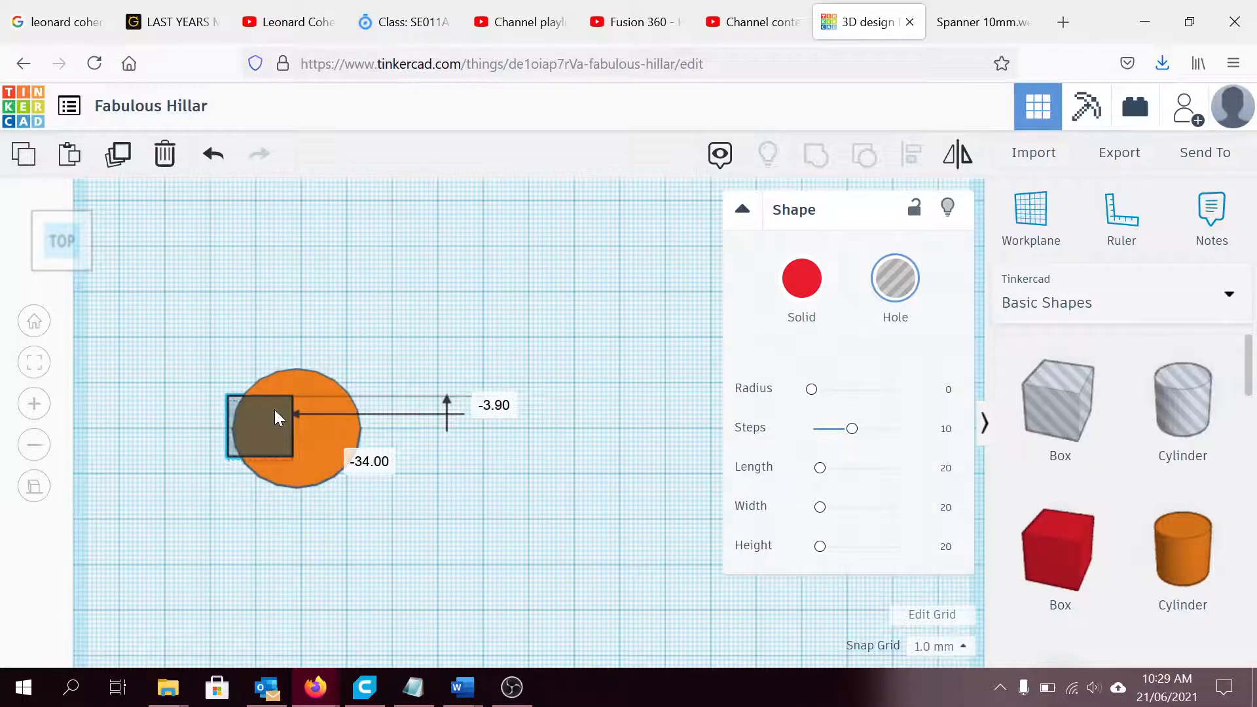
pyautogui.click(445, 496)
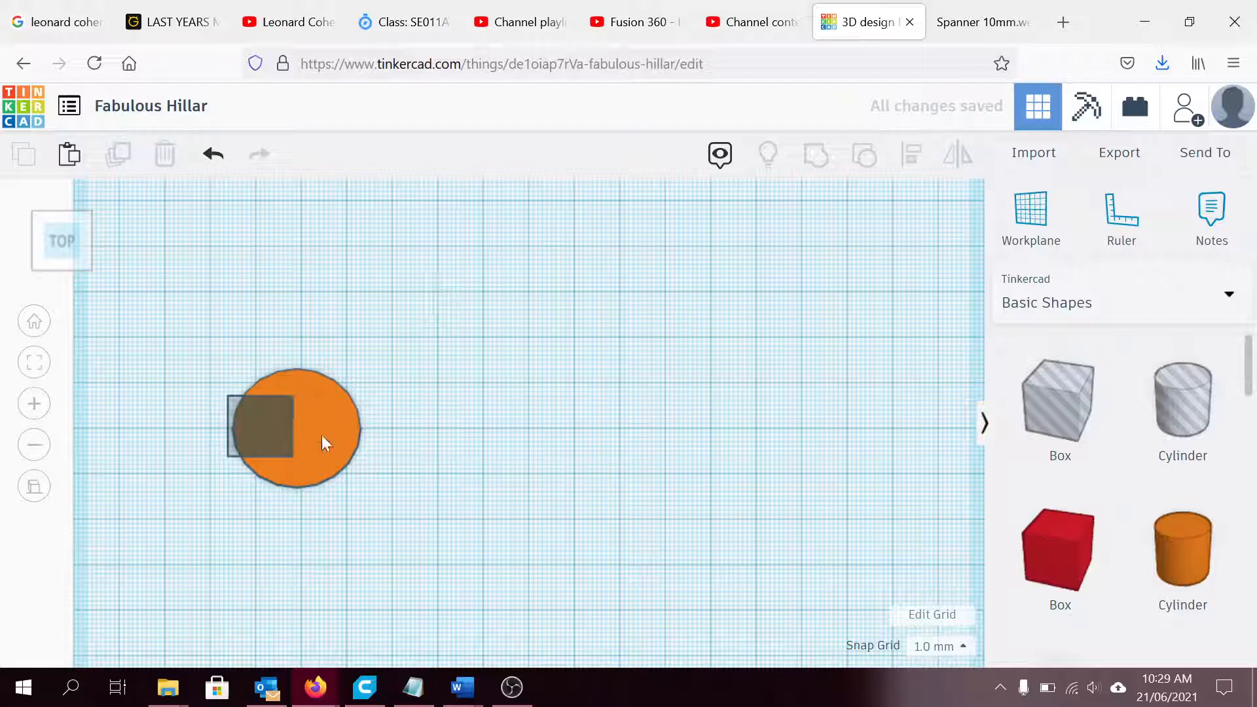
# Check the jaw depth in the reference image and extend the box hole's inner end further into the cylinder, making it 18 mm wide.
pyautogui.click(986, 22)
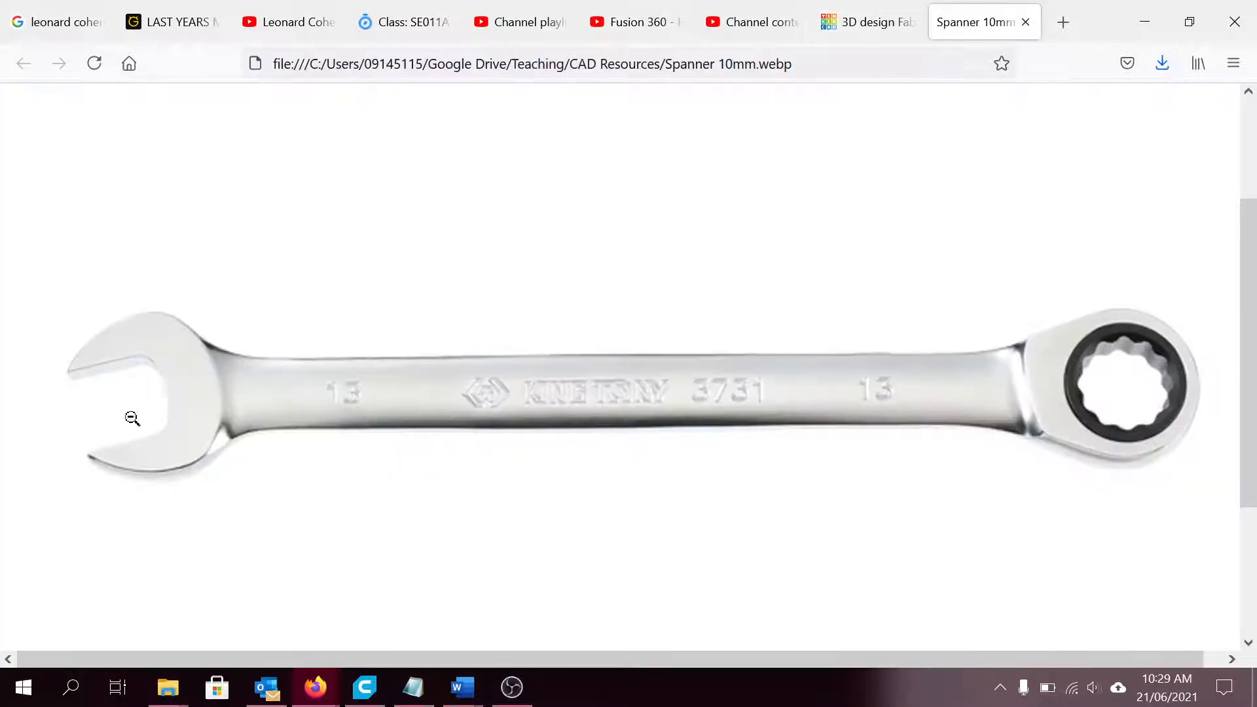
pyautogui.click(865, 29)
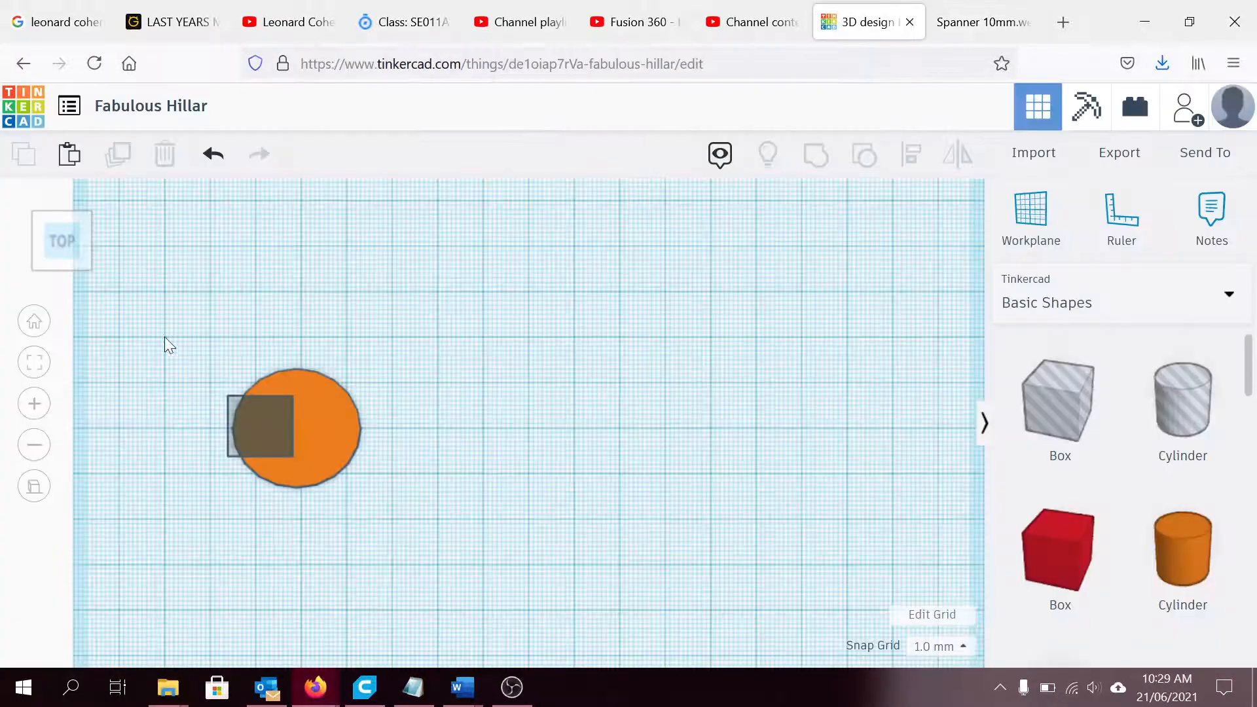
pyautogui.click(245, 432)
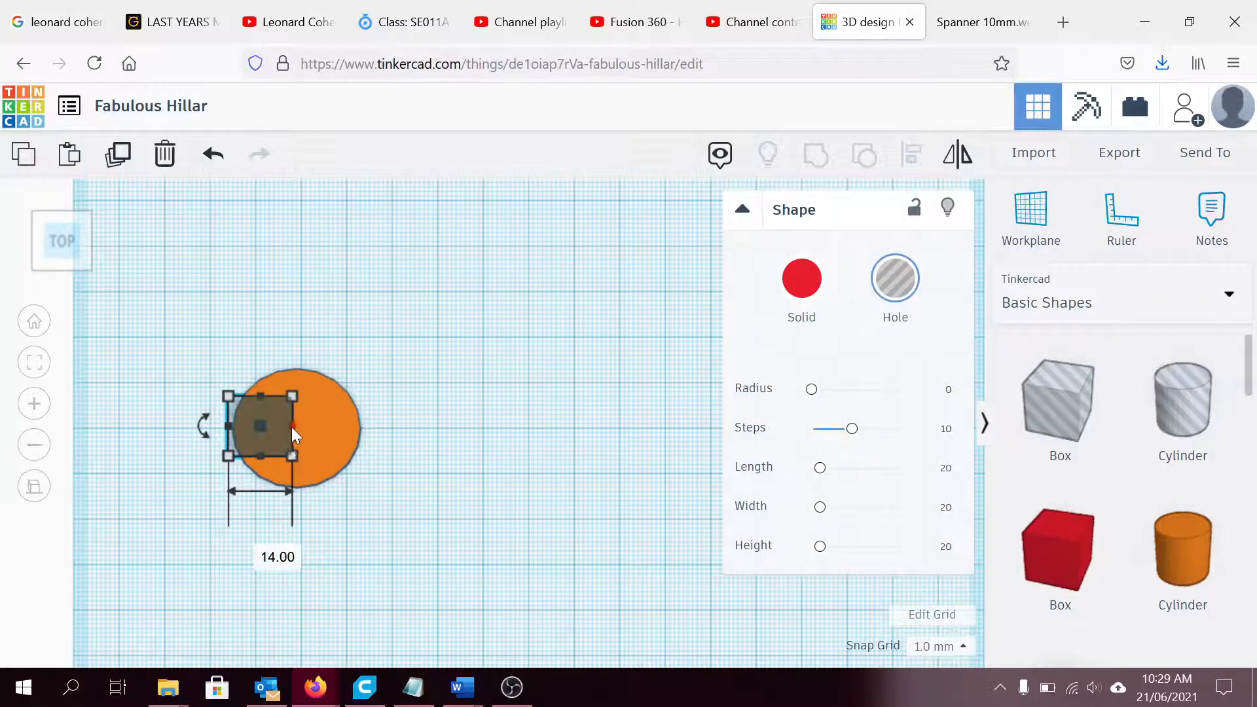
pyautogui.moveTo(297, 431); pyautogui.dragTo(308, 431)
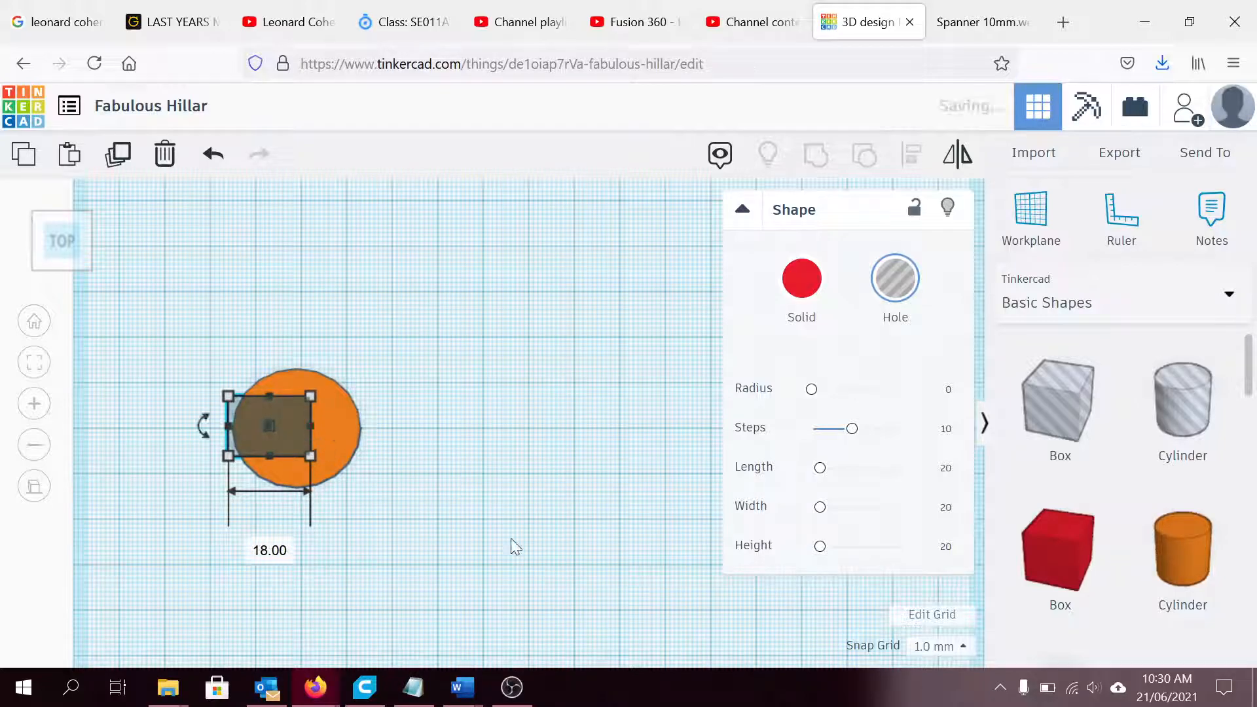
pyautogui.click(296, 424)
pyautogui.click(290, 426)
pyautogui.moveTo(291, 426); pyautogui.dragTo(293, 423)
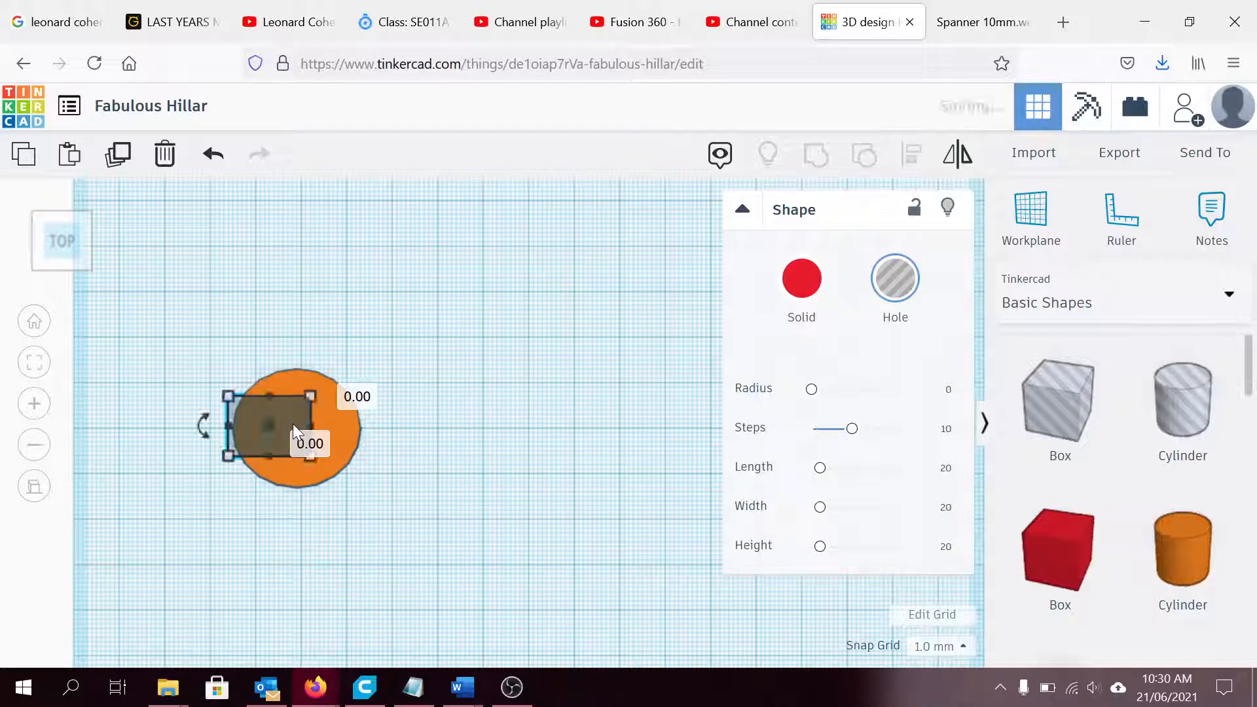
pyautogui.click(388, 461)
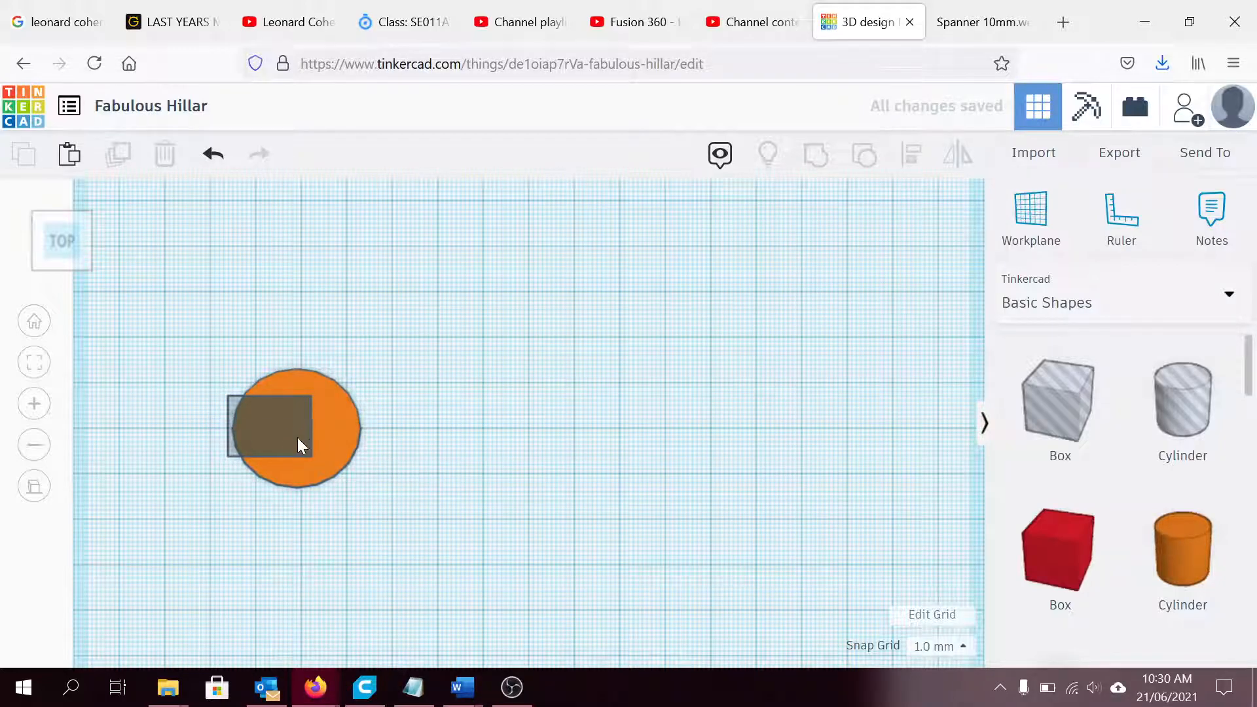
pyautogui.click(297, 438)
pyautogui.click(403, 505)
pyautogui.click(244, 415)
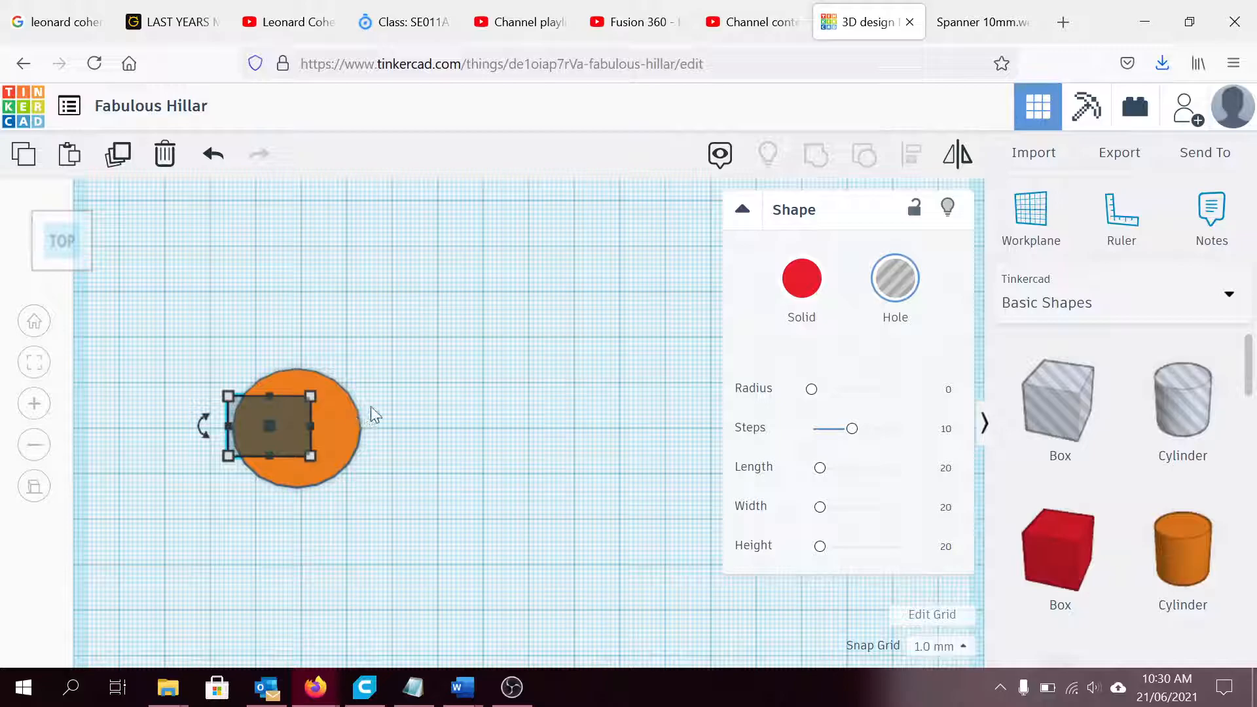
pyautogui.click(419, 401)
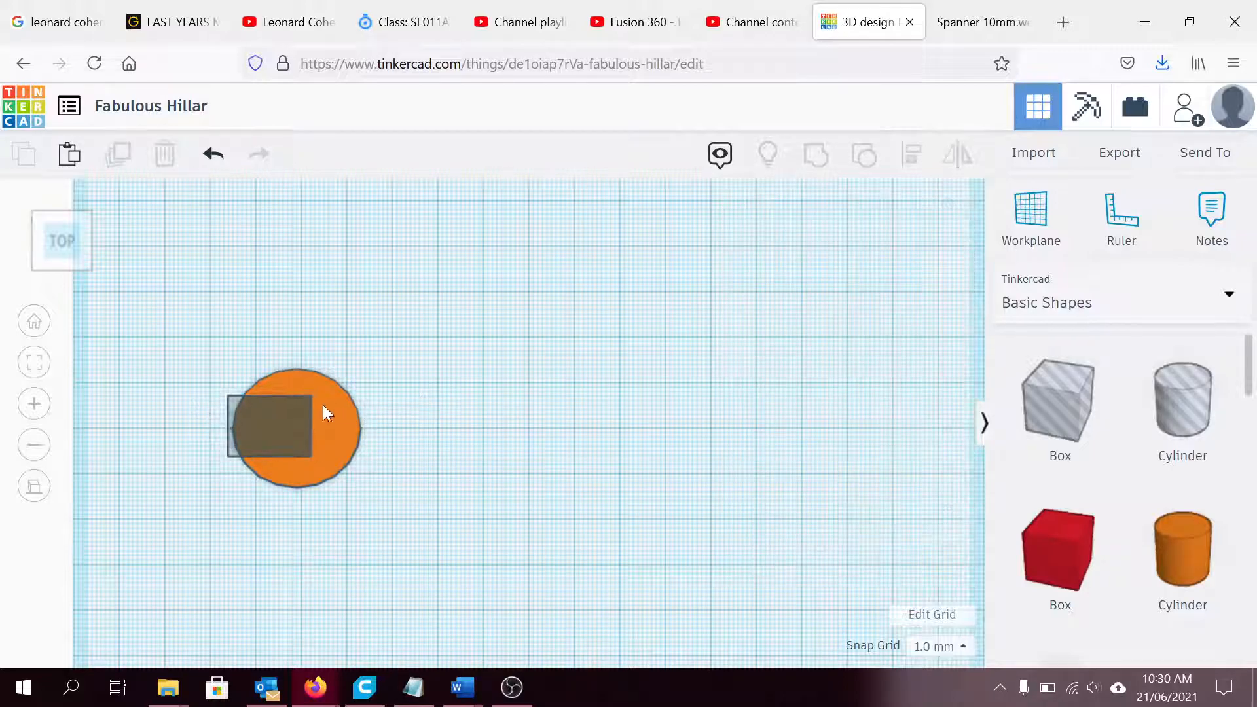
# Group the box hole with the cylinder to cut the jaw opening, and deselect the result.
pyautogui.click(271, 420)
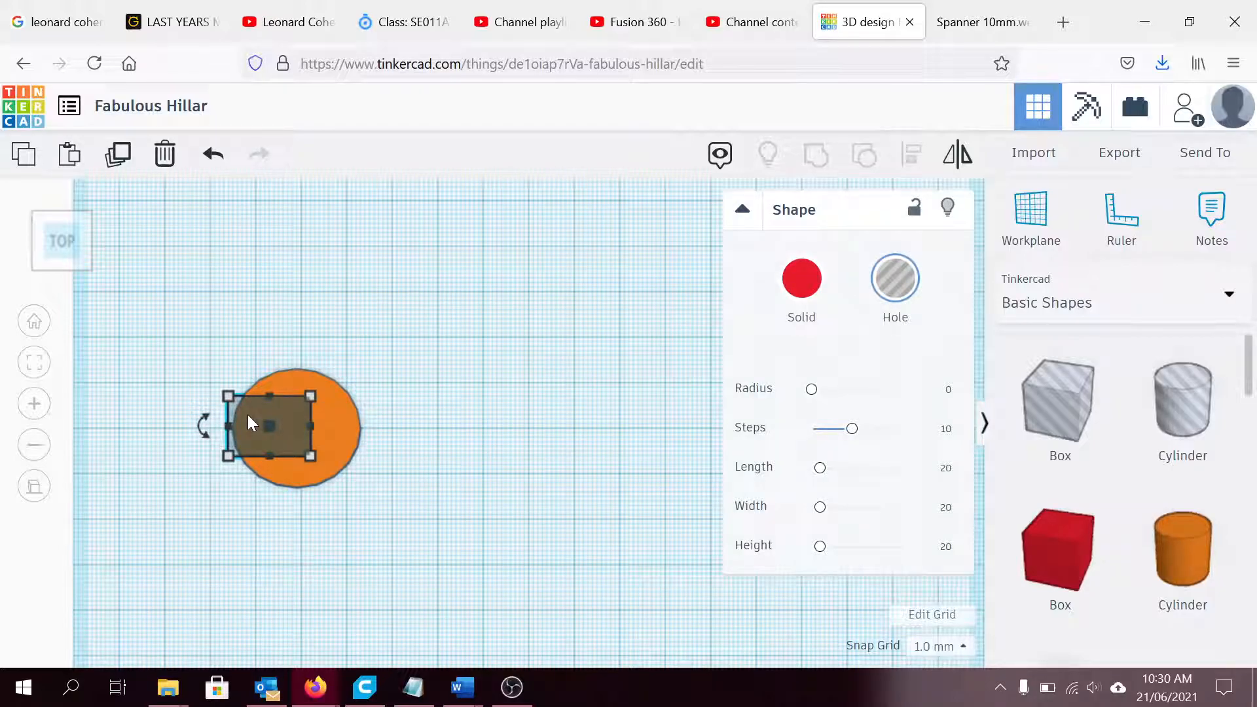
pyautogui.keyDown('shift'); pyautogui.click(339, 434); pyautogui.keyUp('shift')
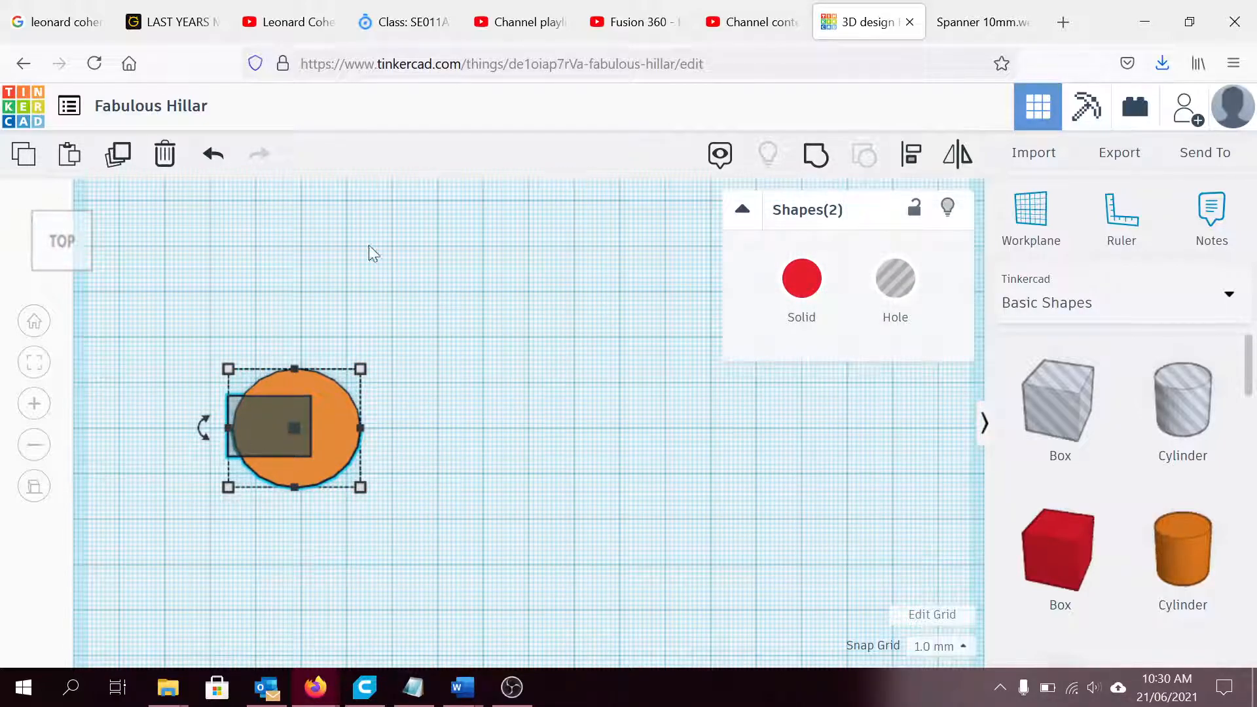
pyautogui.click(816, 163)
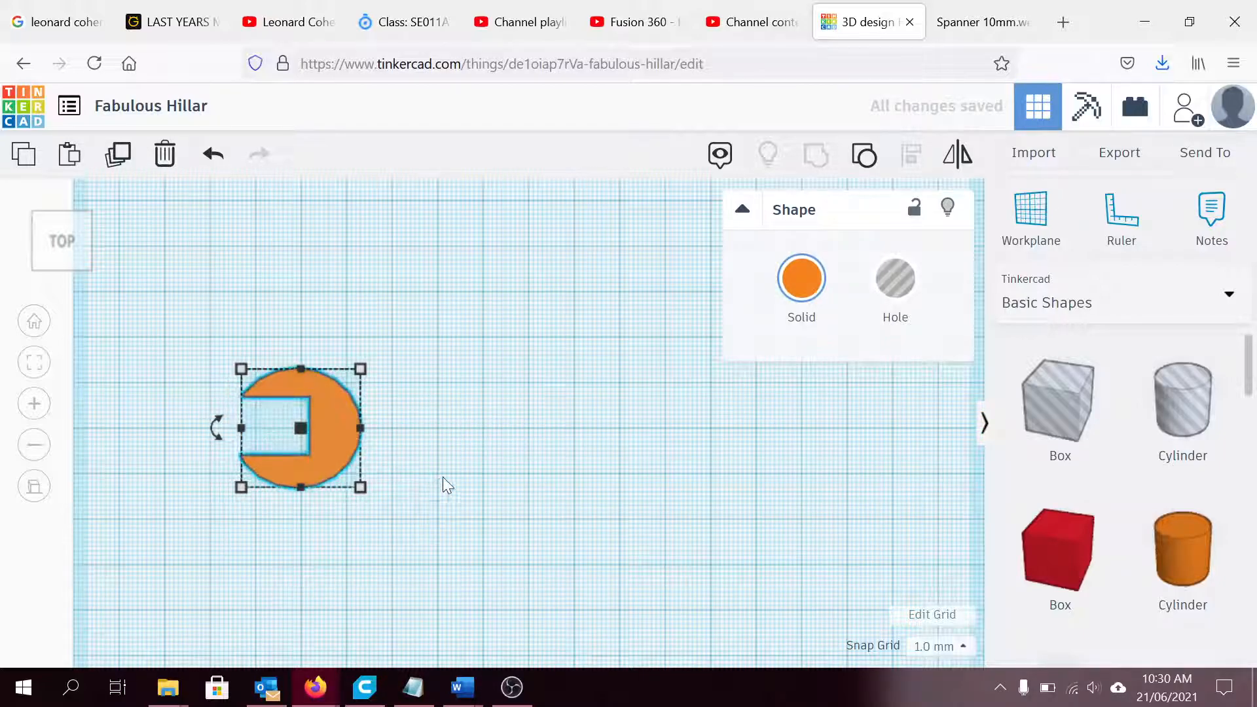
pyautogui.click(419, 471)
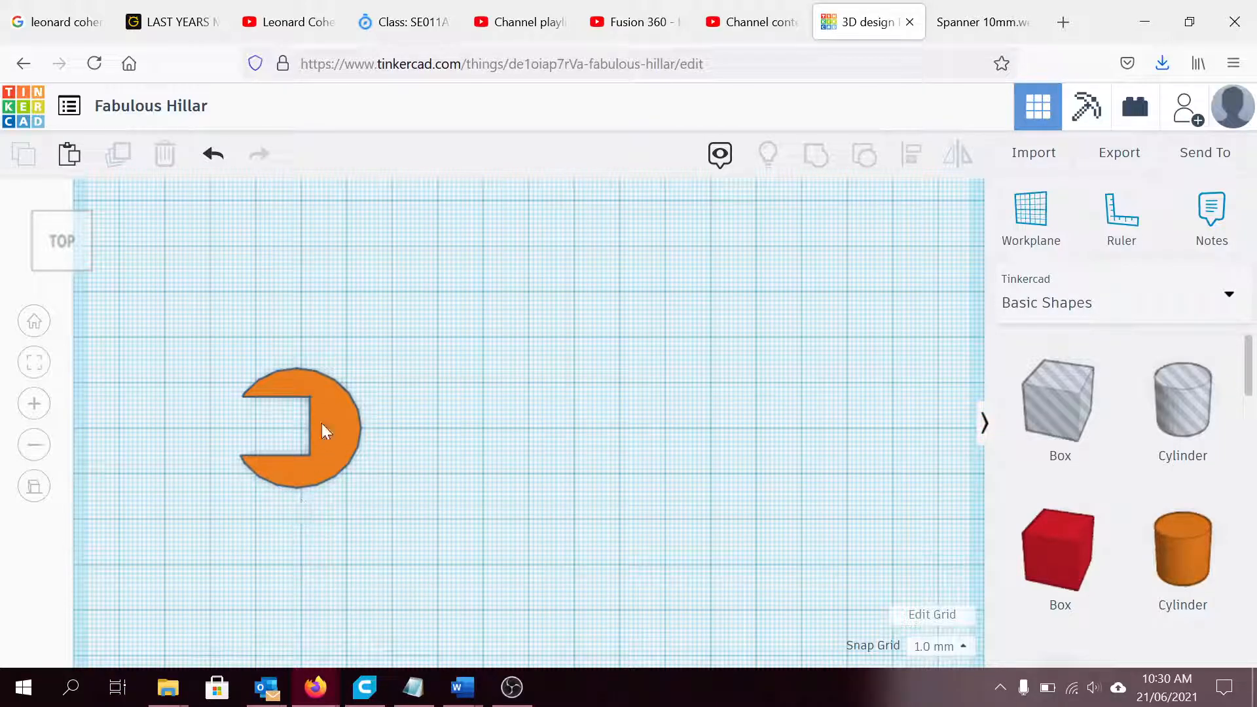
pyautogui.click(512, 687)
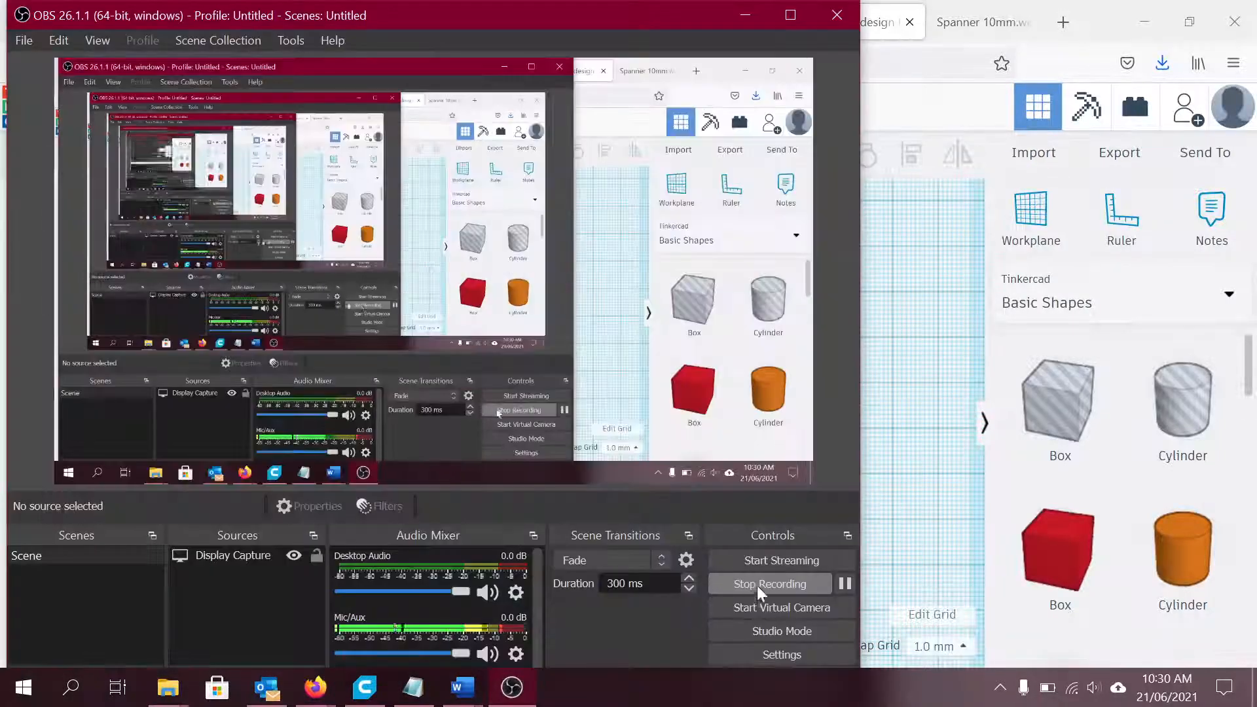
pyautogui.click(844, 584)
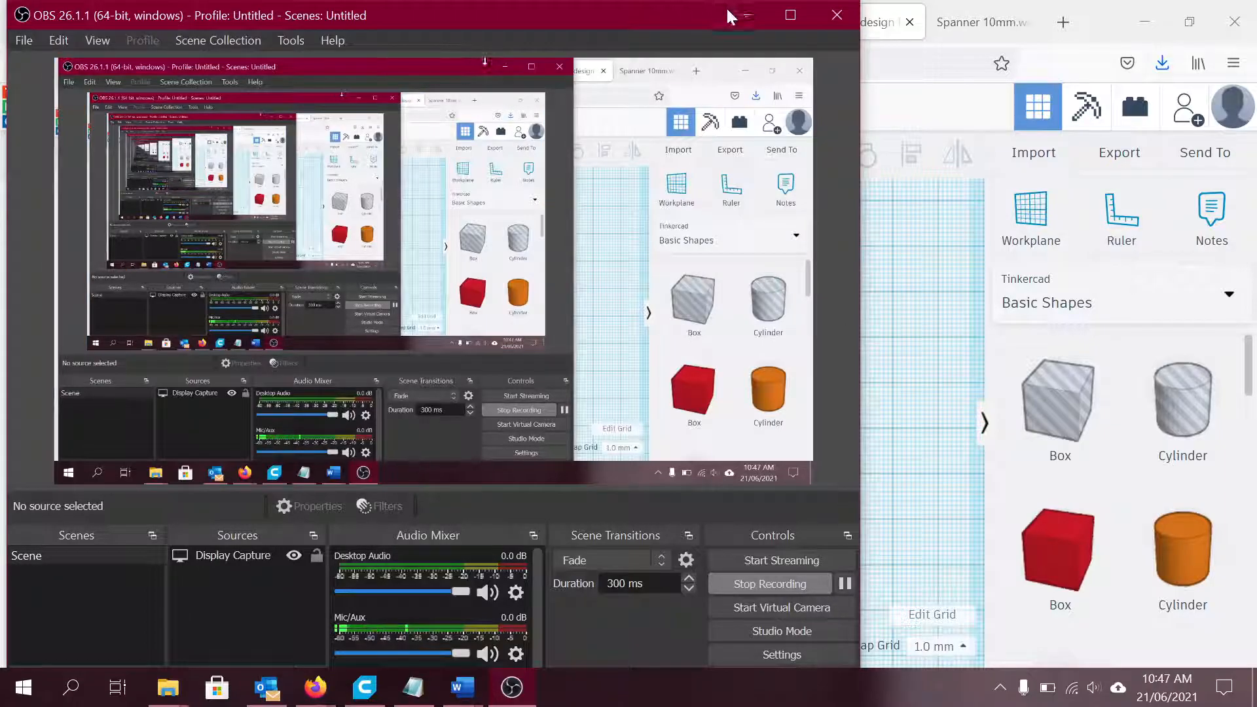
pyautogui.click(747, 16)
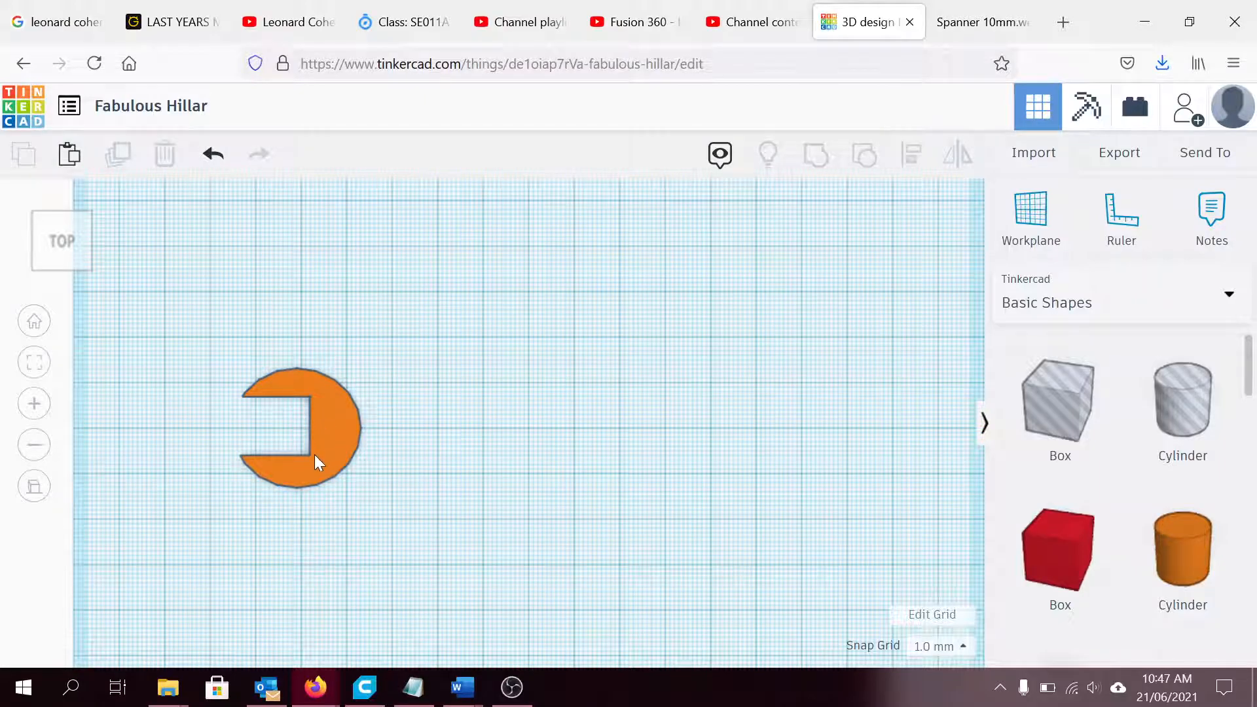
# Check the jaw's rounded inner end in the reference image, place a cylinder hole beside the spanner head, and set its depth to 13.1 mm.
pyautogui.click(963, 22)
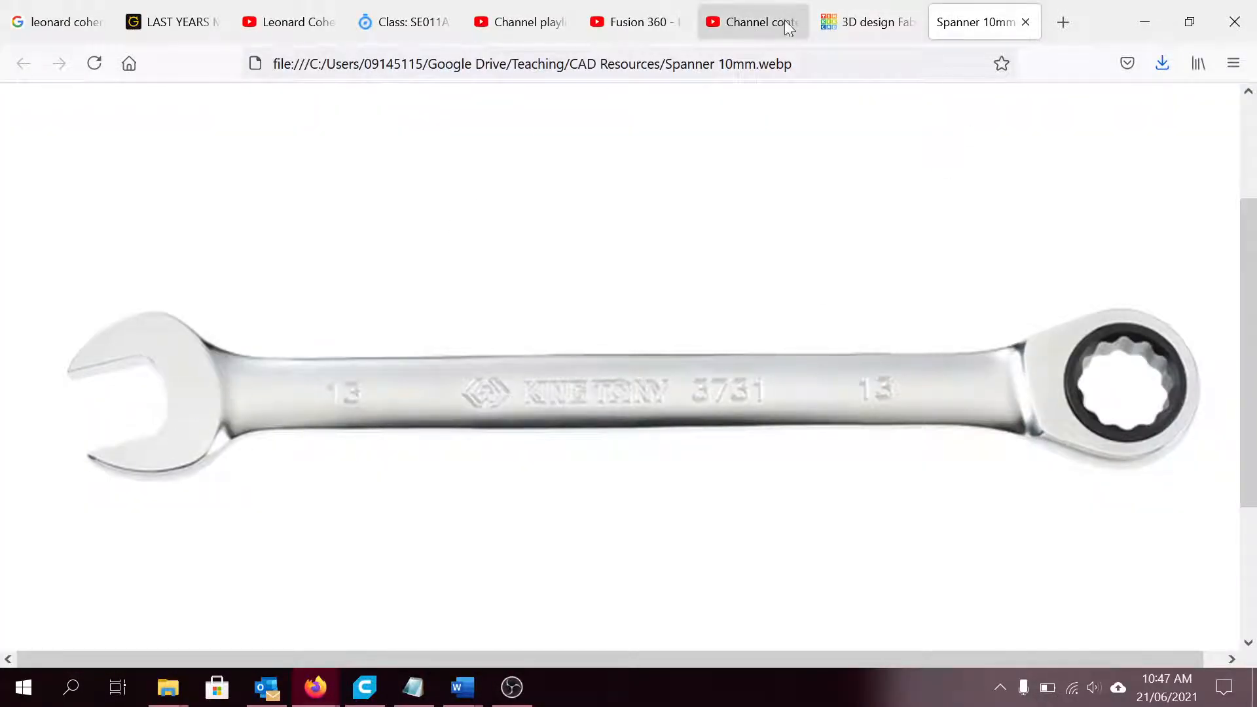
pyautogui.click(829, 21)
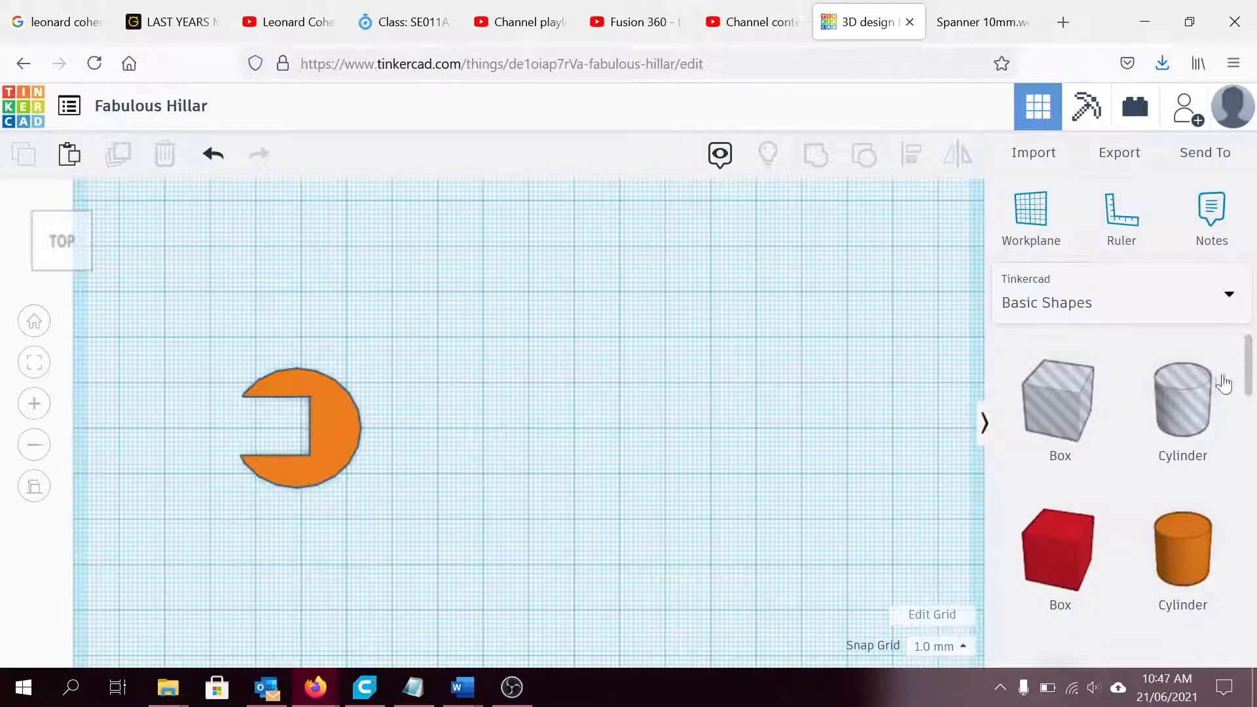
pyautogui.moveTo(1196, 425); pyautogui.dragTo(450, 421)
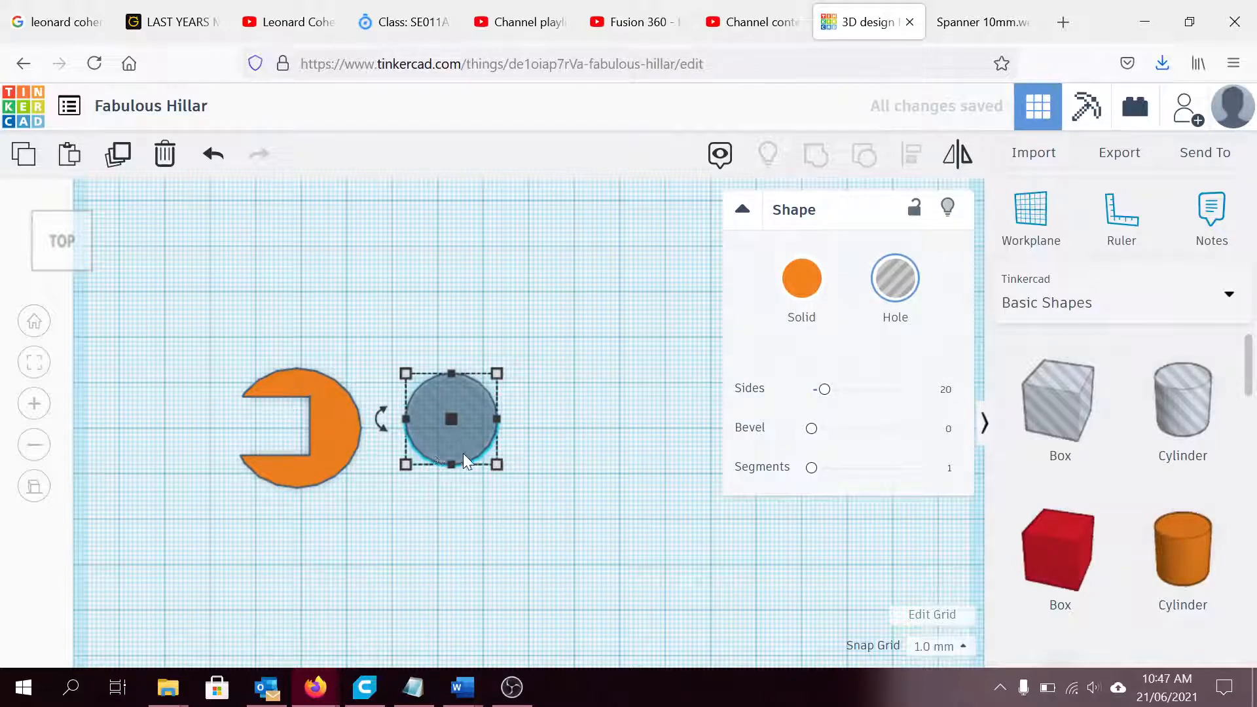
pyautogui.moveTo(497, 464)
pyautogui.click(591, 418)
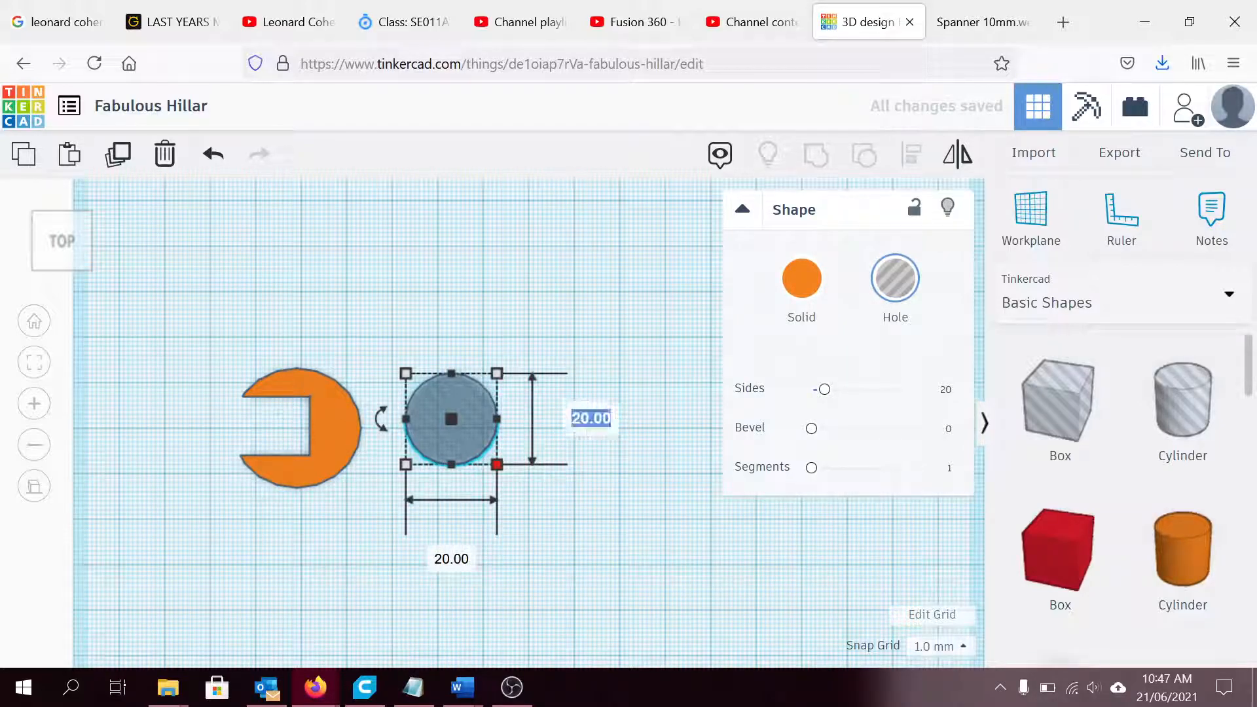
pyautogui.write('13.1')
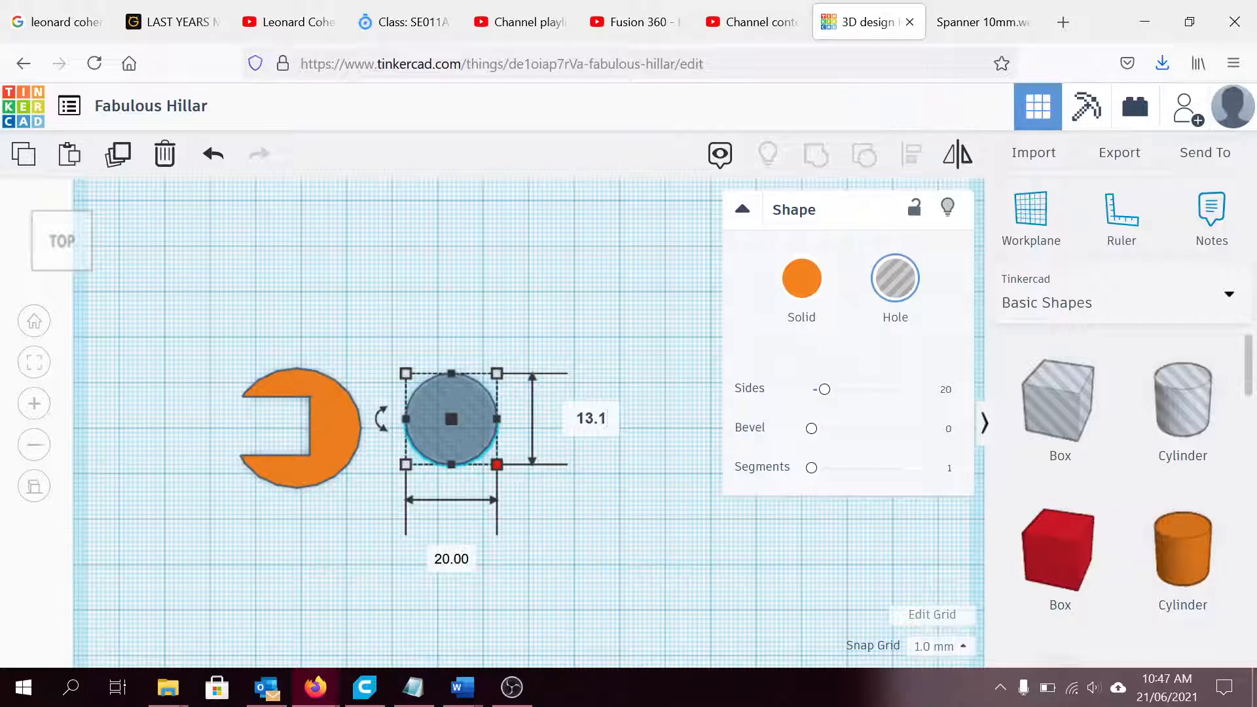
# Set the cylinder hole's width to 5 mm to form a narrow ellipse, and deselect it.
pyautogui.click(468, 563)
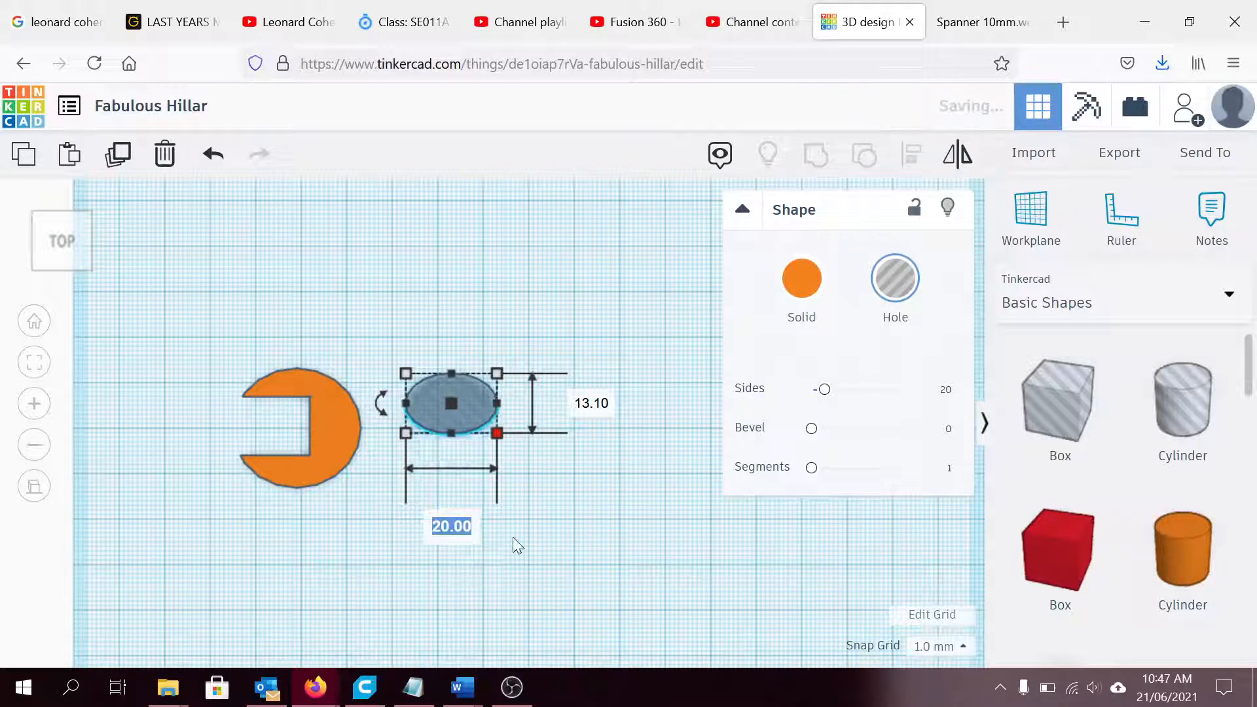
pyautogui.write('3')
pyautogui.press('BackSpace')
pyautogui.write('4')
pyautogui.press('Return')
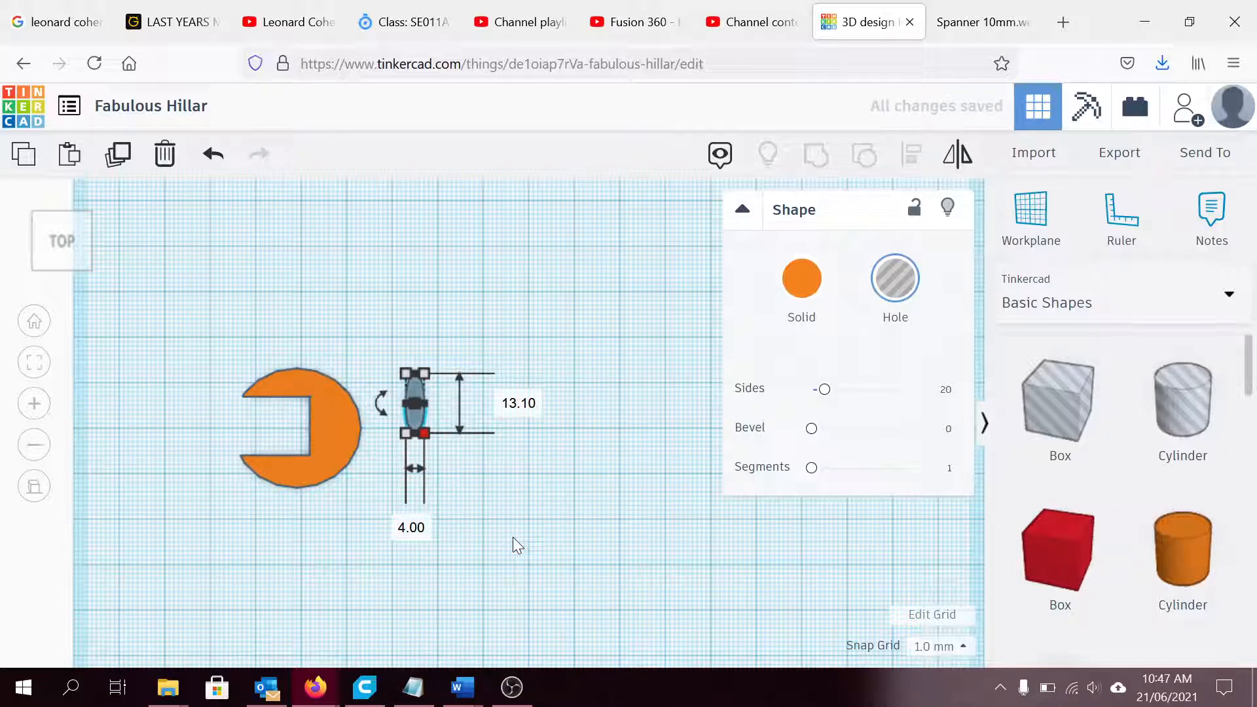
pyautogui.click(414, 527)
pyautogui.write('5')
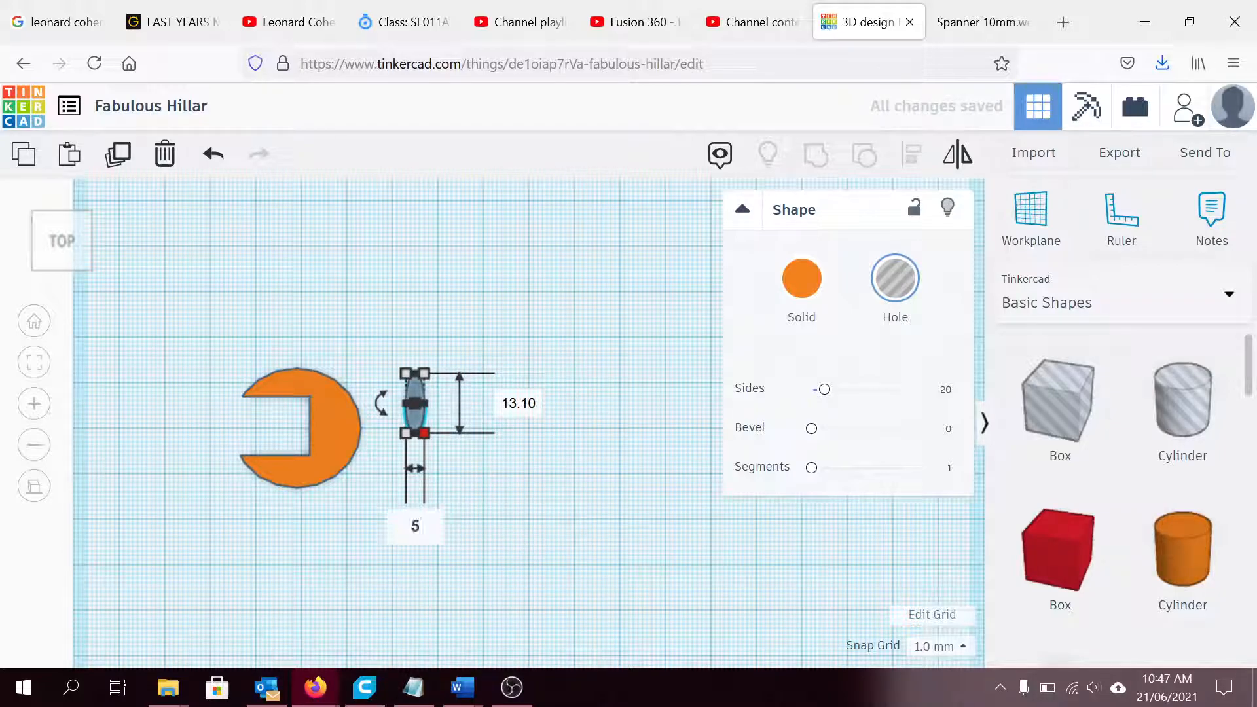
pyautogui.press('Return')
pyautogui.click(390, 435)
# Move the elliptical hole 24 mm left and 5 mm down so it straddles the straight inner end of the jaw opening.
pyautogui.scroll(3, 389, 436)
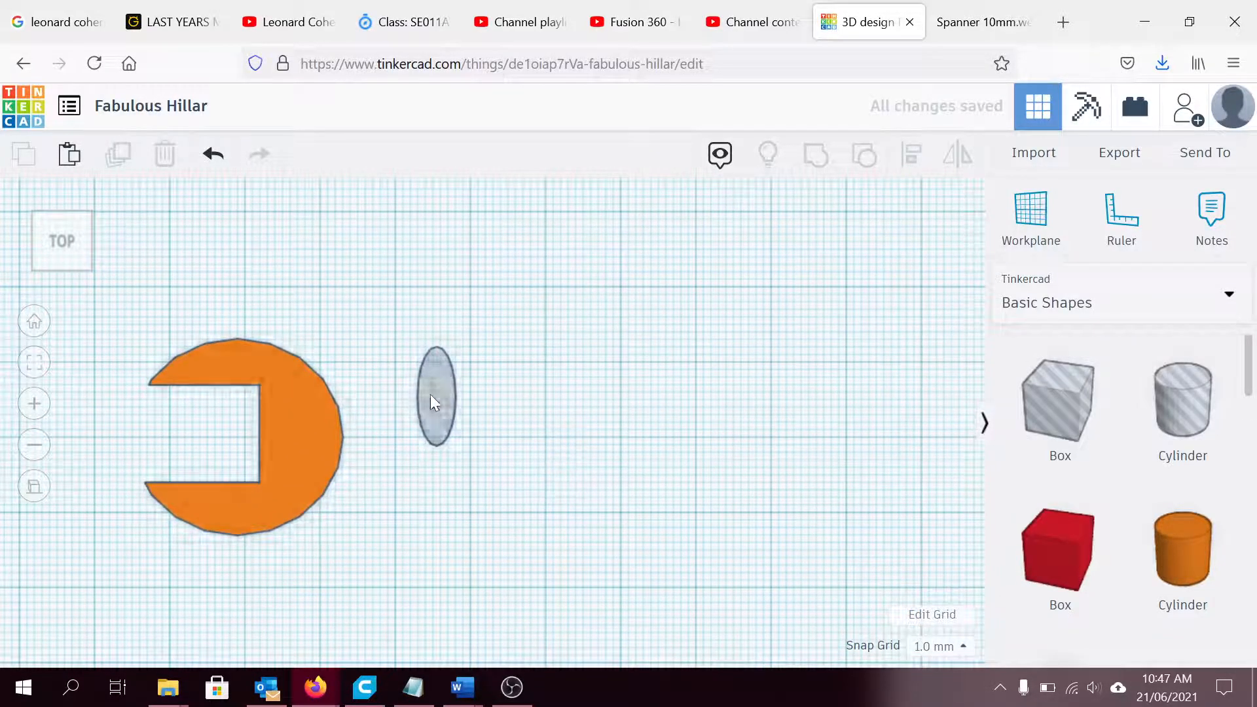
pyautogui.click(435, 394)
pyautogui.moveTo(437, 383); pyautogui.dragTo(257, 407)
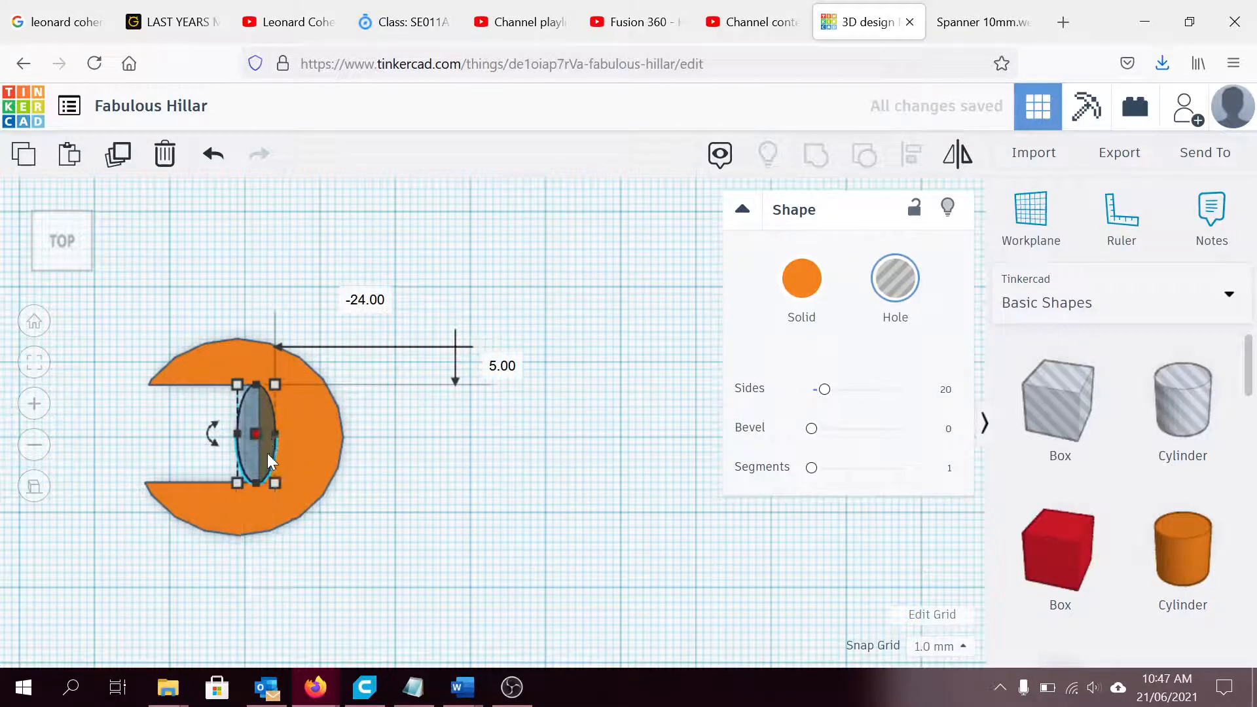
# Group the elliptical hole with the spanner head to round the inner end of the jaw opening.
pyautogui.keyDown('shift'); pyautogui.click(320, 450); pyautogui.keyUp('shift')
pyautogui.click(816, 157)
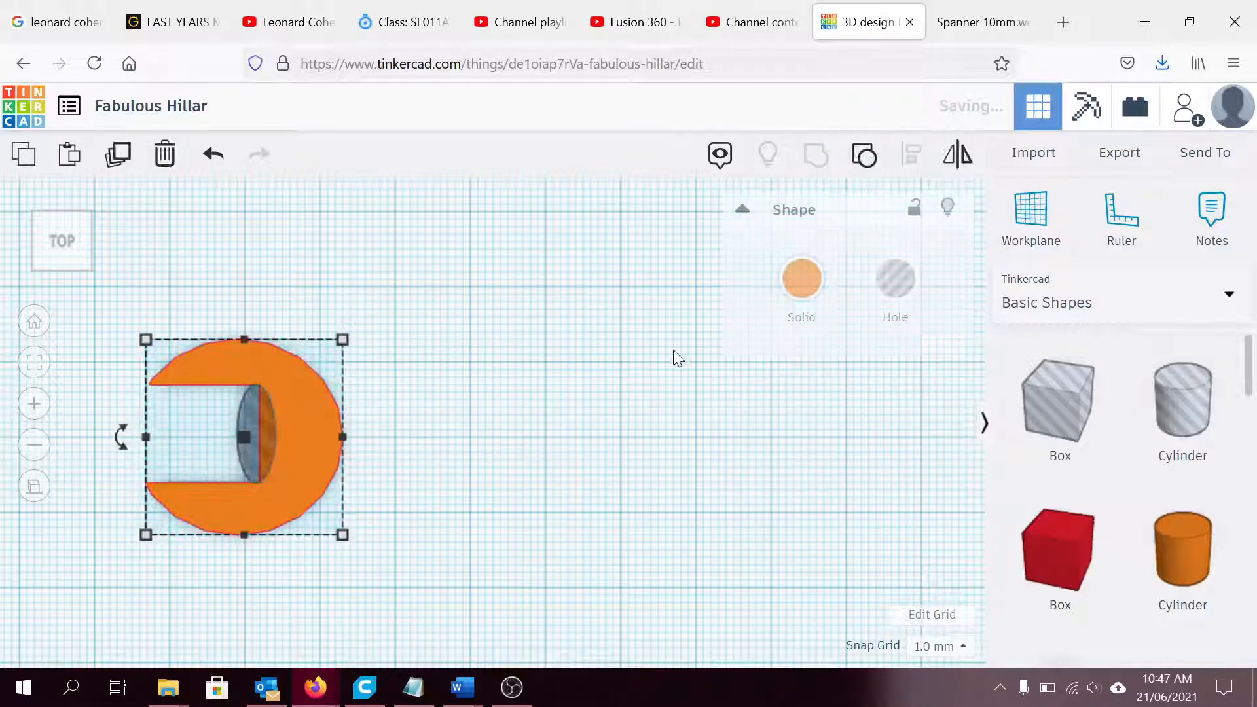
pyautogui.click(520, 424)
pyautogui.scroll(2, 520, 425)
pyautogui.scroll(-4, 518, 428)
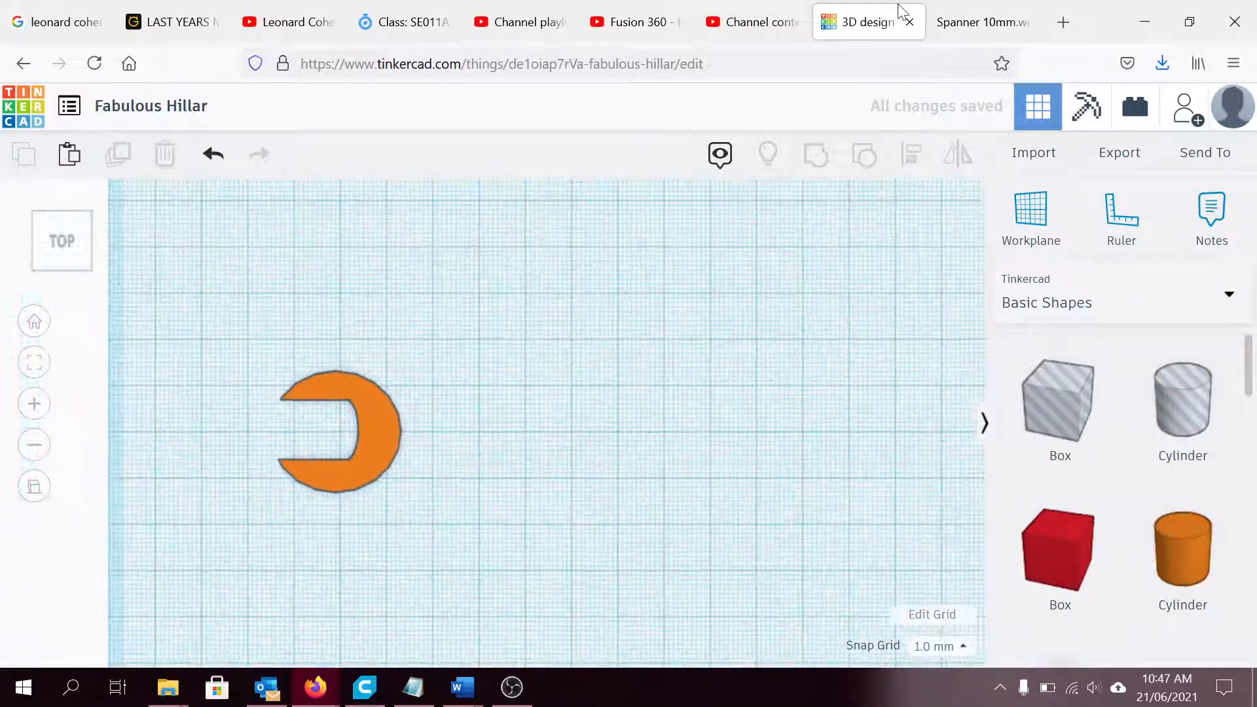
# Compare the spanner head with the reference image and examine its cut jaw in a 3D view.
pyautogui.click(977, 21)
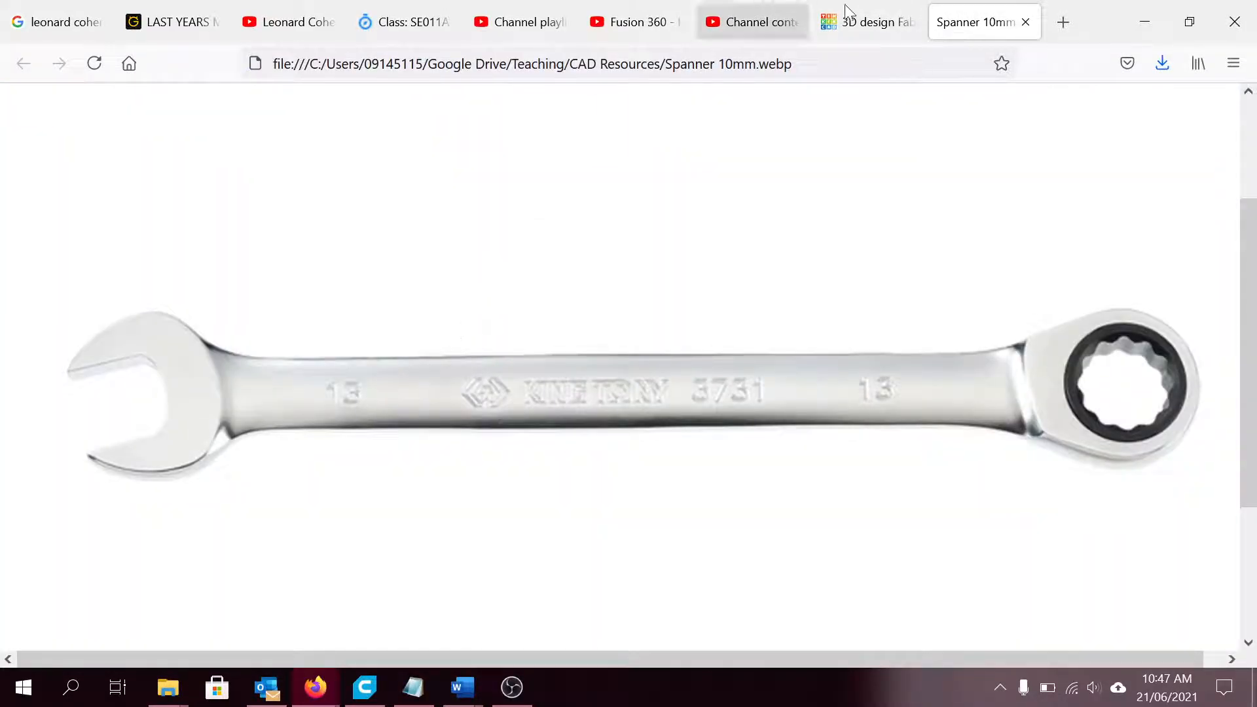
pyautogui.click(873, 14)
pyautogui.click(352, 386)
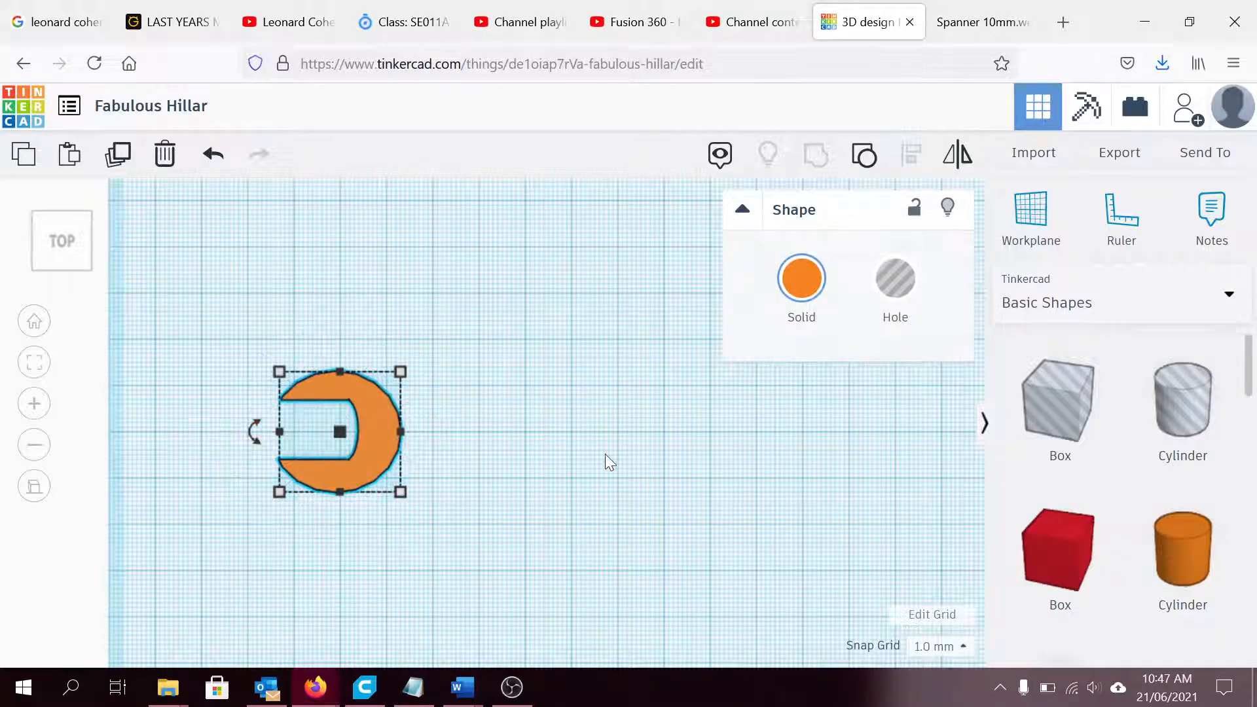
pyautogui.click(434, 437)
pyautogui.click(373, 436)
pyautogui.moveTo(633, 582)
pyautogui.mouseDown(button='middle')
pyautogui.moveTo(626, 513)
pyautogui.moveTo(599, 560)
pyautogui.moveTo(615, 581)
pyautogui.mouseUp(button='middle')
pyautogui.moveTo(478, 515); pyautogui.dragTo(449, 469, button='right')
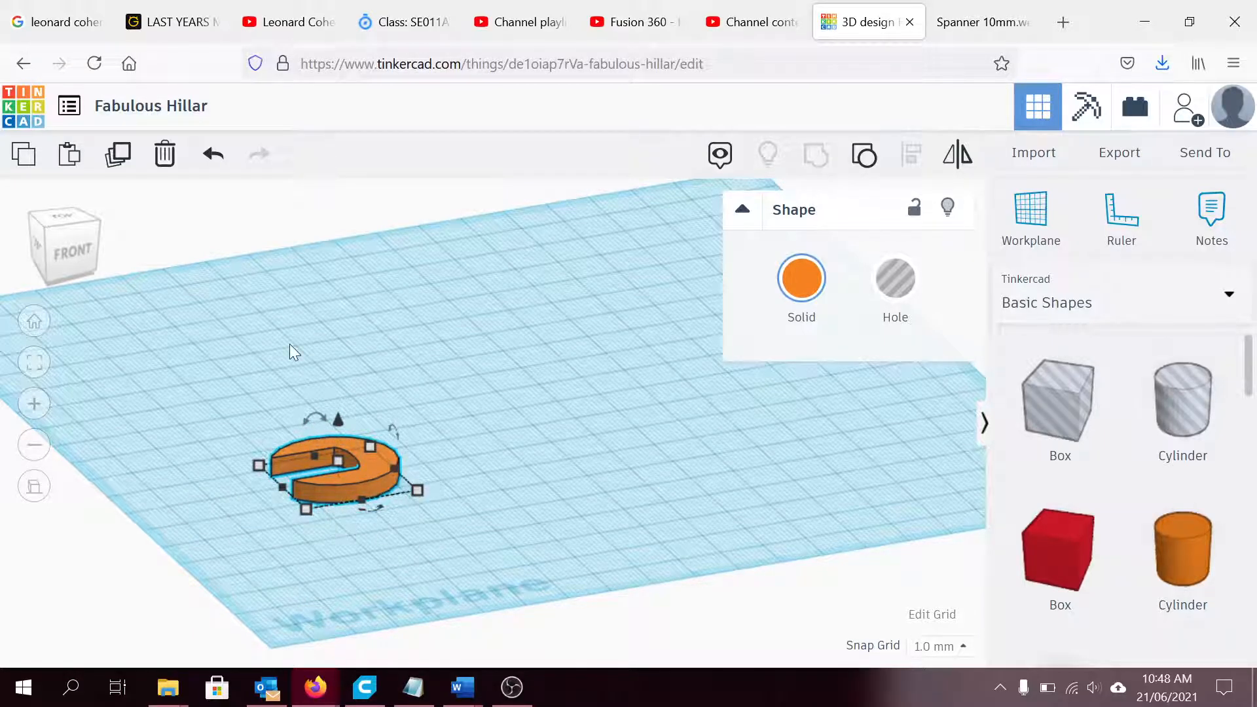
# In the top view, rotate the spanner head slightly counter-clockwise so the jaw opening tilts down to the left.
pyautogui.click(61, 223)
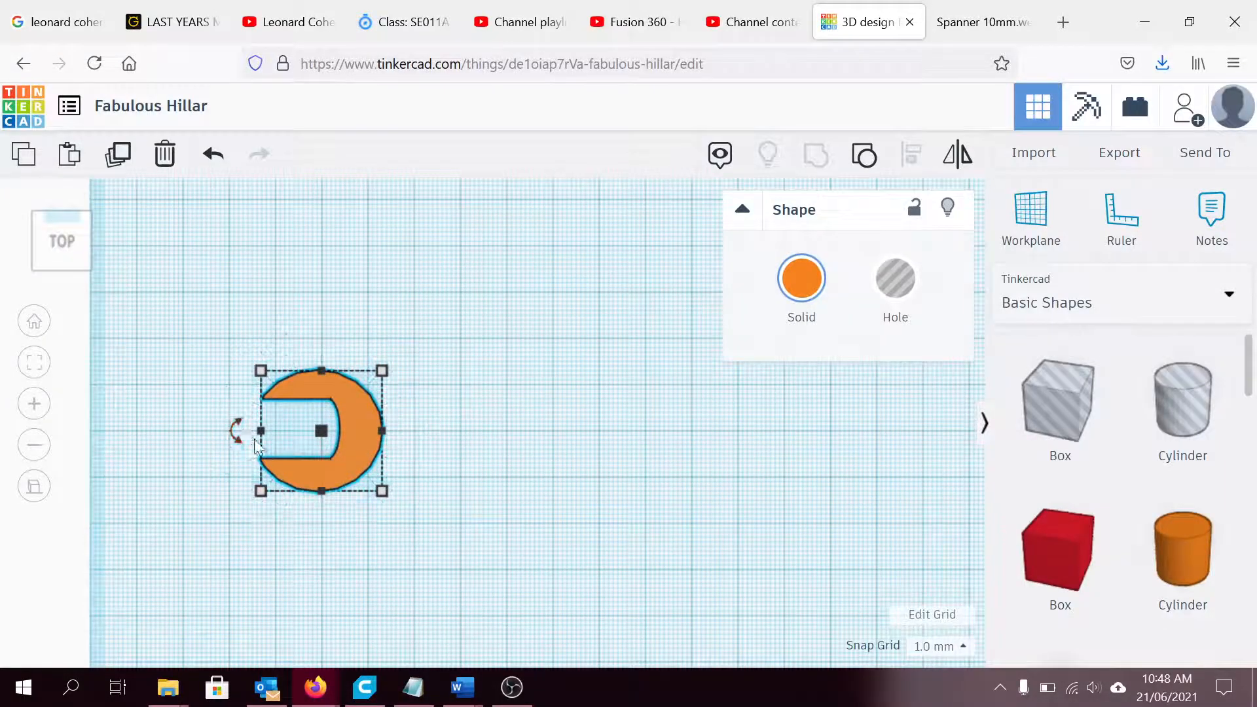
pyautogui.moveTo(236, 430)
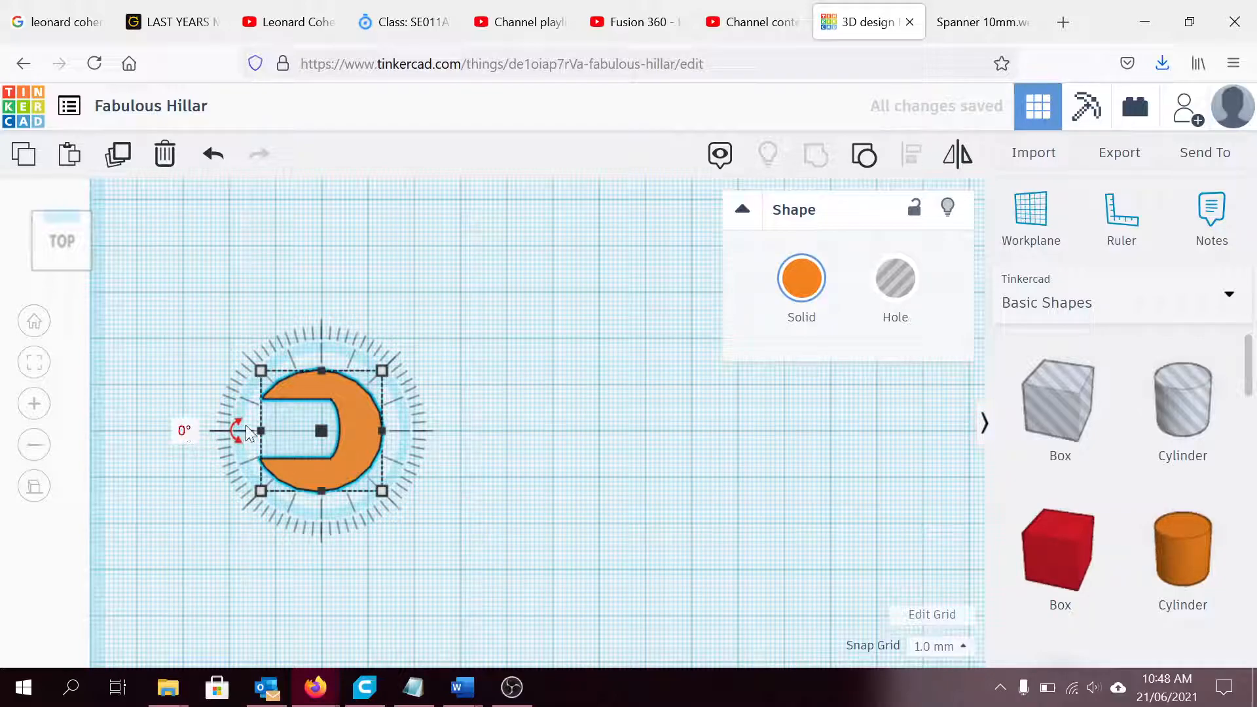
pyautogui.moveTo(230, 432)
pyautogui.mouseDown()
pyautogui.moveTo(226, 445)
pyautogui.moveTo(222, 397)
pyautogui.moveTo(224, 416)
pyautogui.mouseUp()
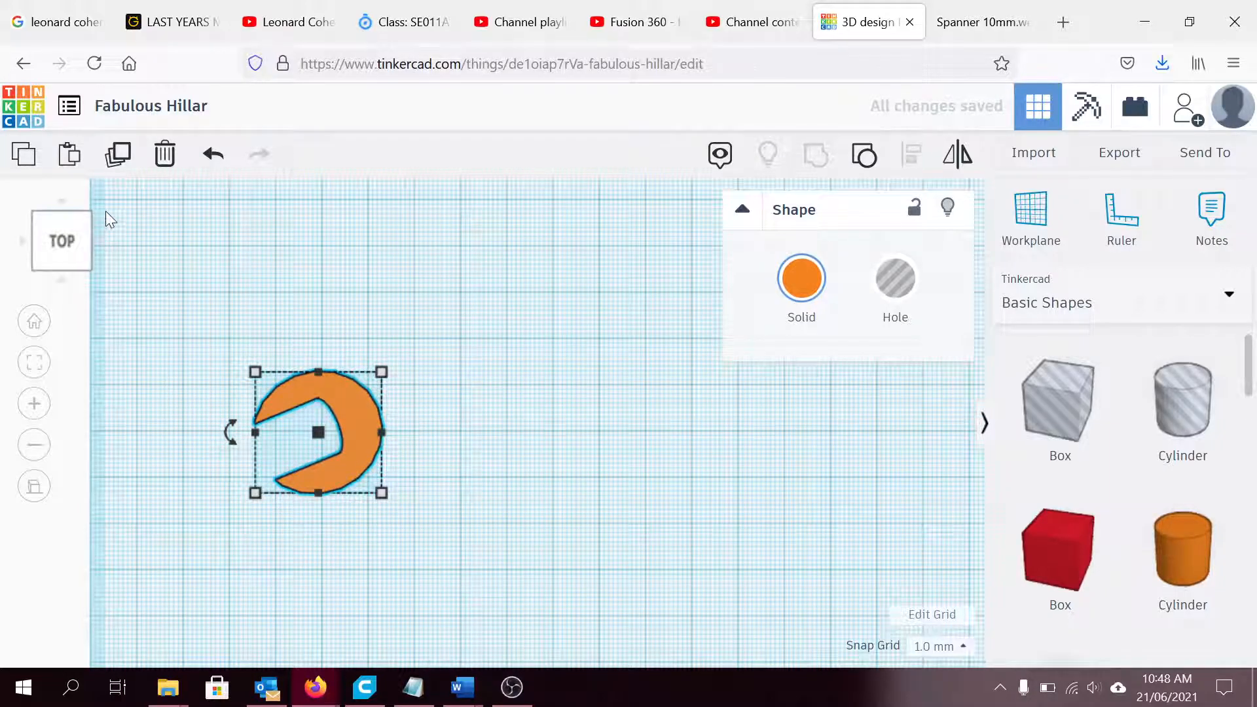
# Undo the rotation of the spanner head.
pyautogui.click(208, 162)
pyautogui.click(216, 162)
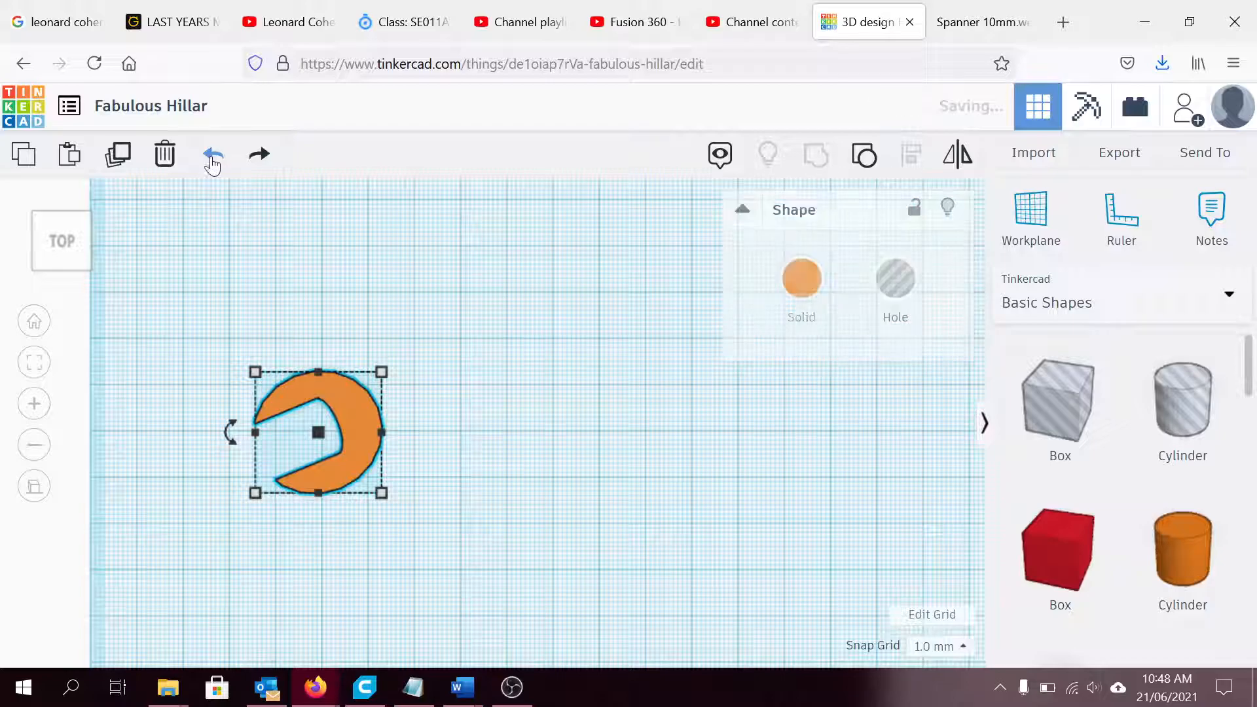
pyautogui.click(218, 161)
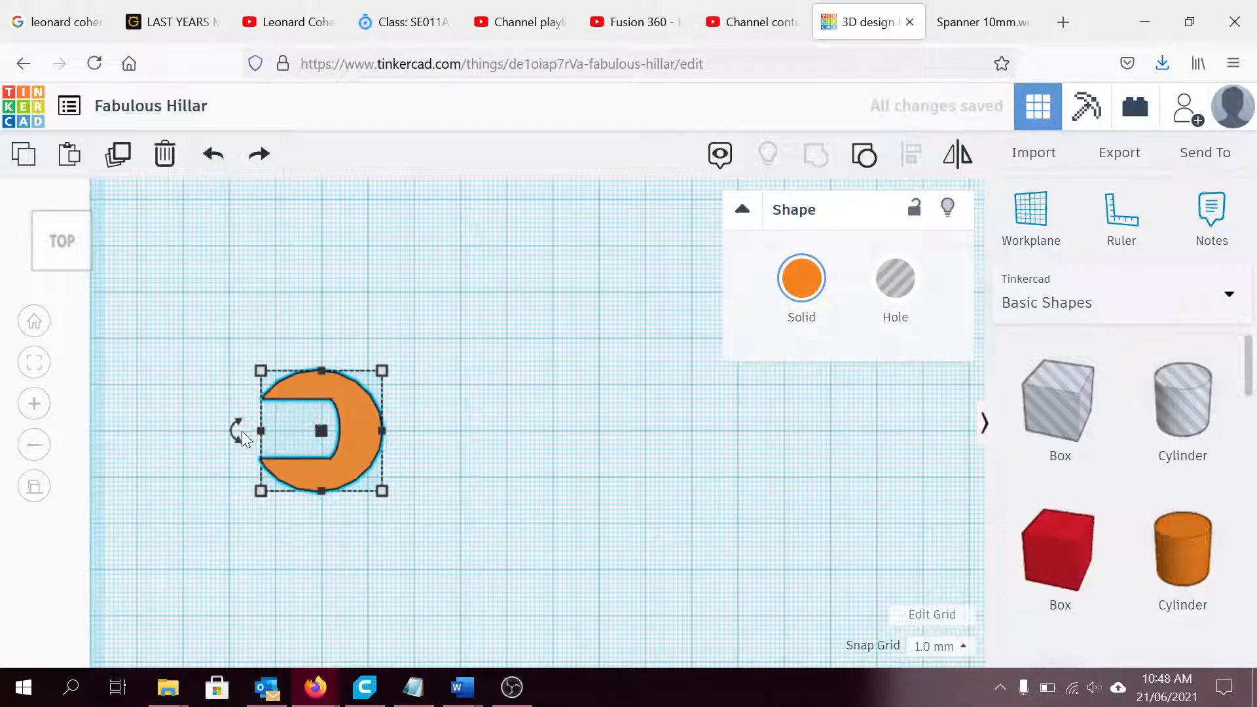
# Rotate the spanner head slightly counter-clockwise in the top view so its jaw opening tilts down to the left.
pyautogui.moveTo(233, 434)
pyautogui.moveTo(233, 434); pyautogui.dragTo(57, 470)
pyautogui.click(323, 576)
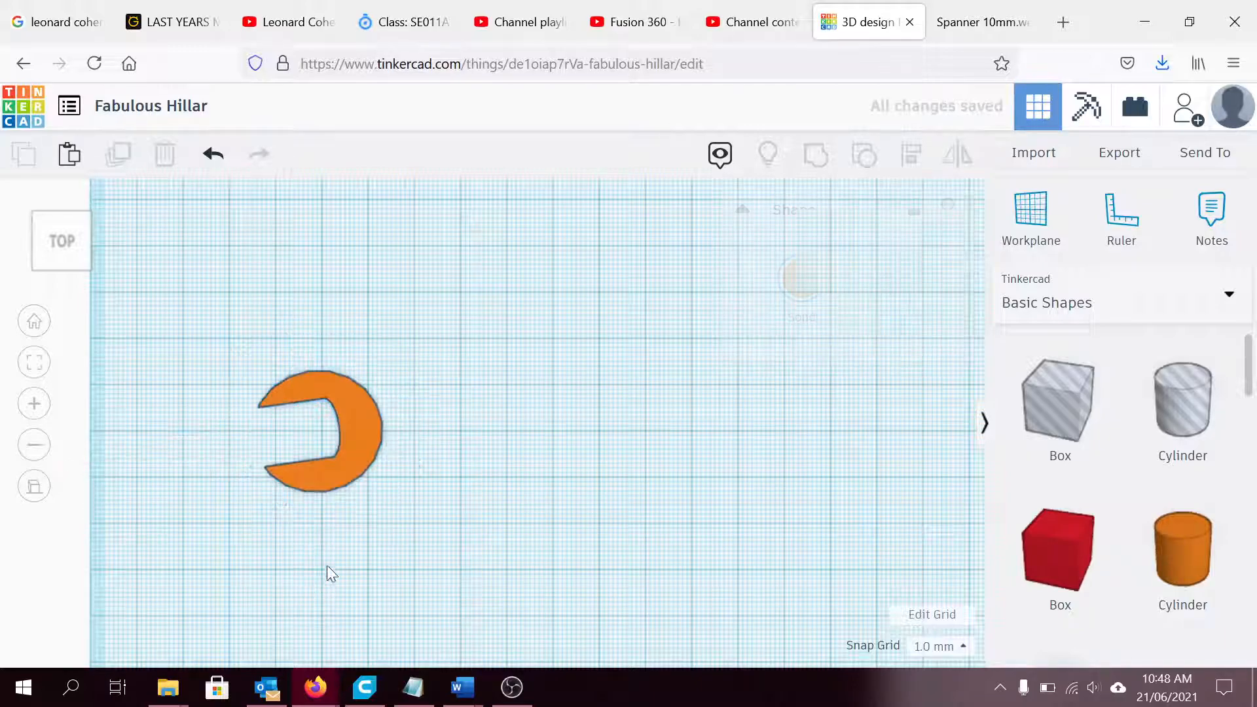
pyautogui.click(359, 423)
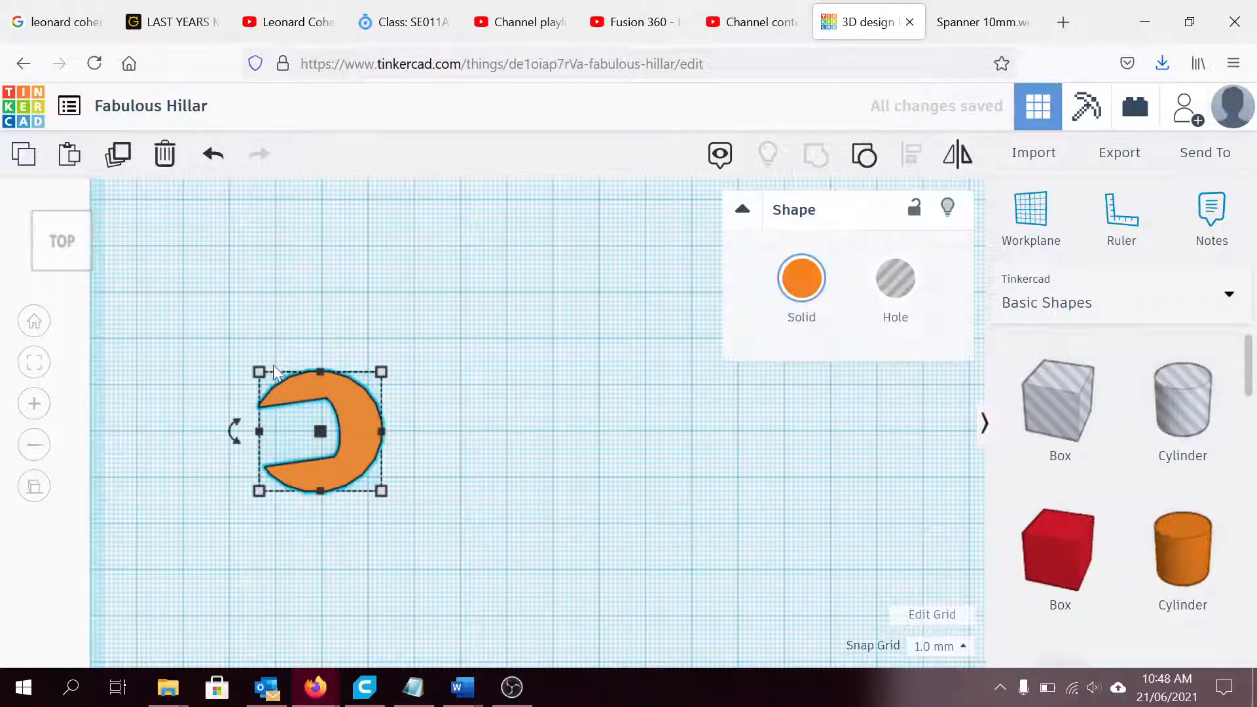
pyautogui.click(565, 461)
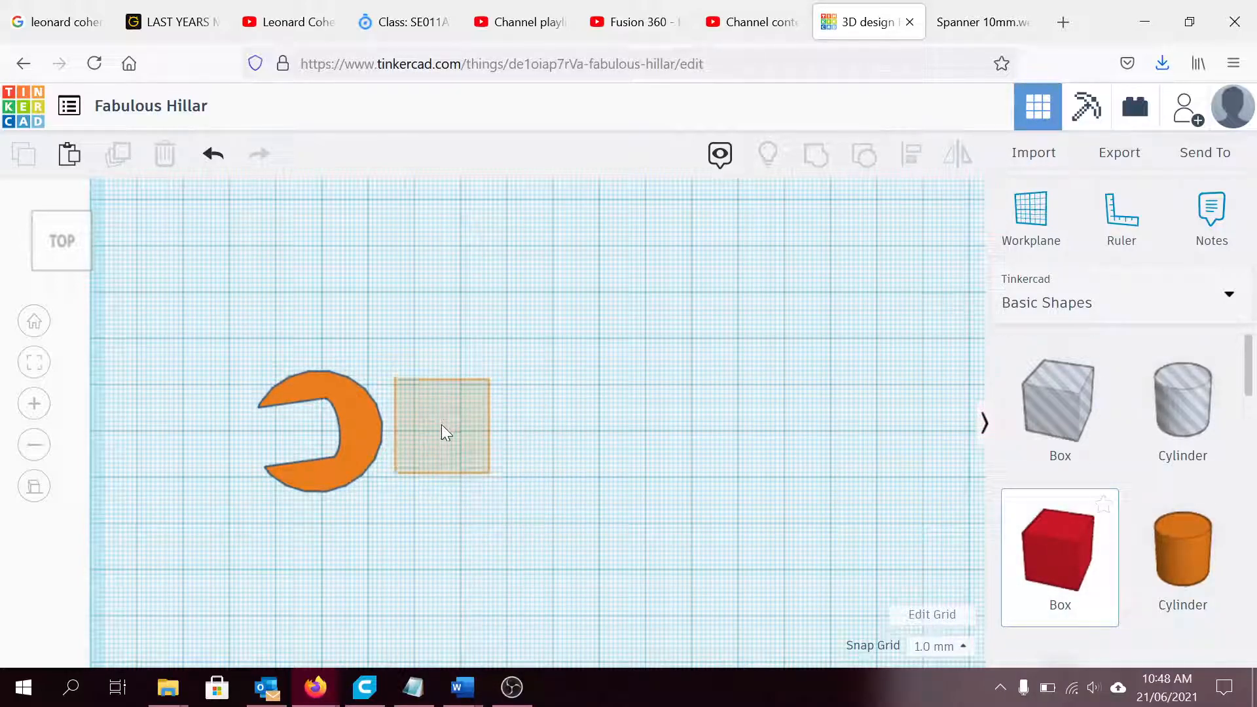
# Place a solid box beside the closed side of the spanner head and set its height to 4 mm.
pyautogui.click(441, 424)
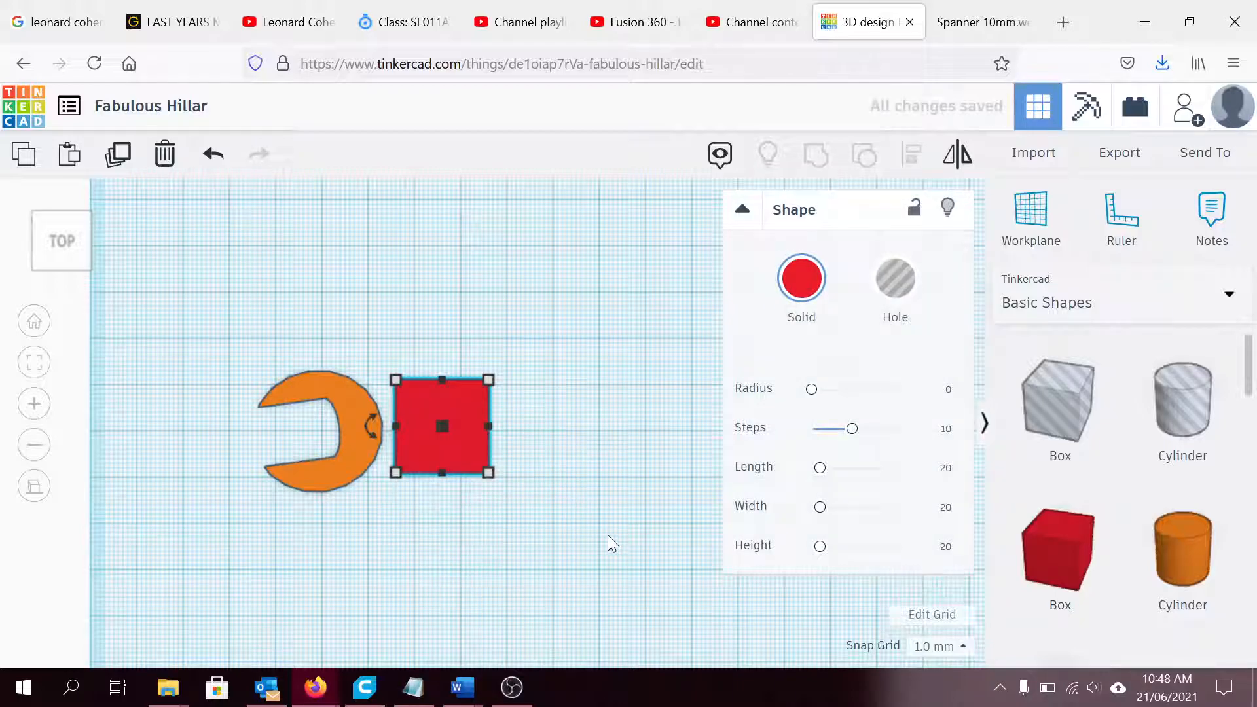
pyautogui.moveTo(539, 534); pyautogui.dragTo(473, 436, button='middle')
pyautogui.moveTo(471, 449); pyautogui.dragTo(370, 297, button='right')
pyautogui.moveTo(343, 284)
pyautogui.click(438, 326)
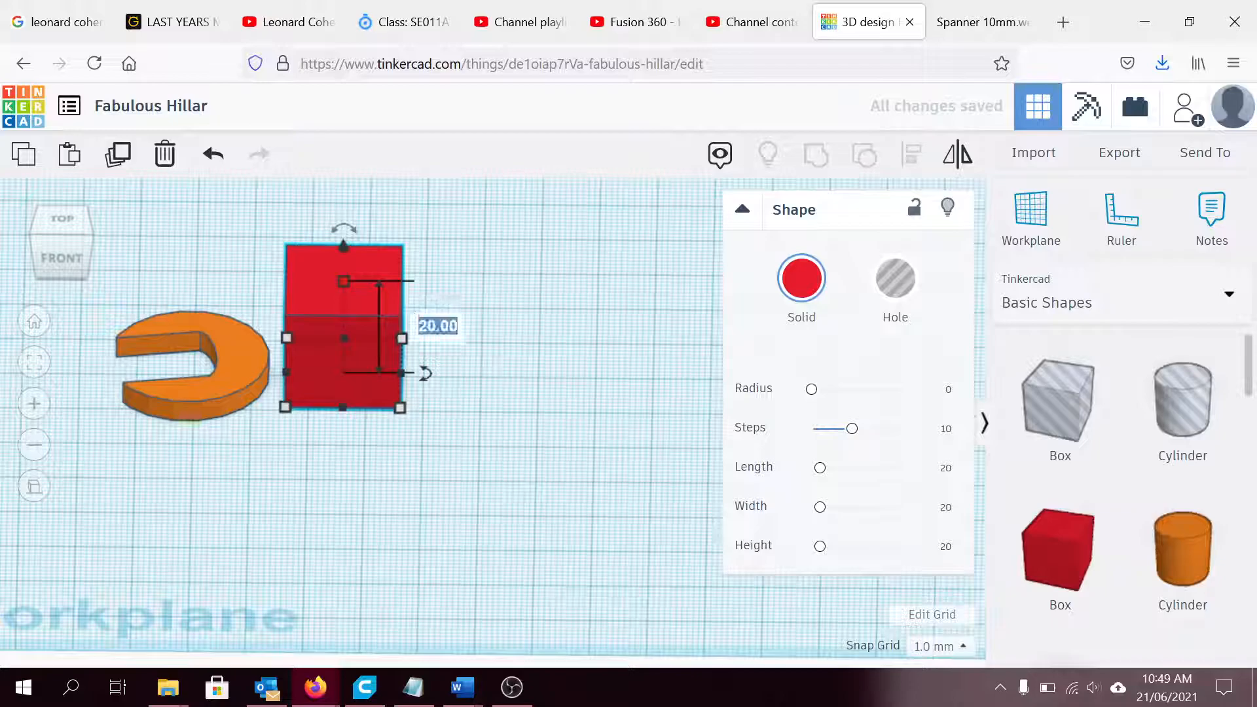
pyautogui.write('4')
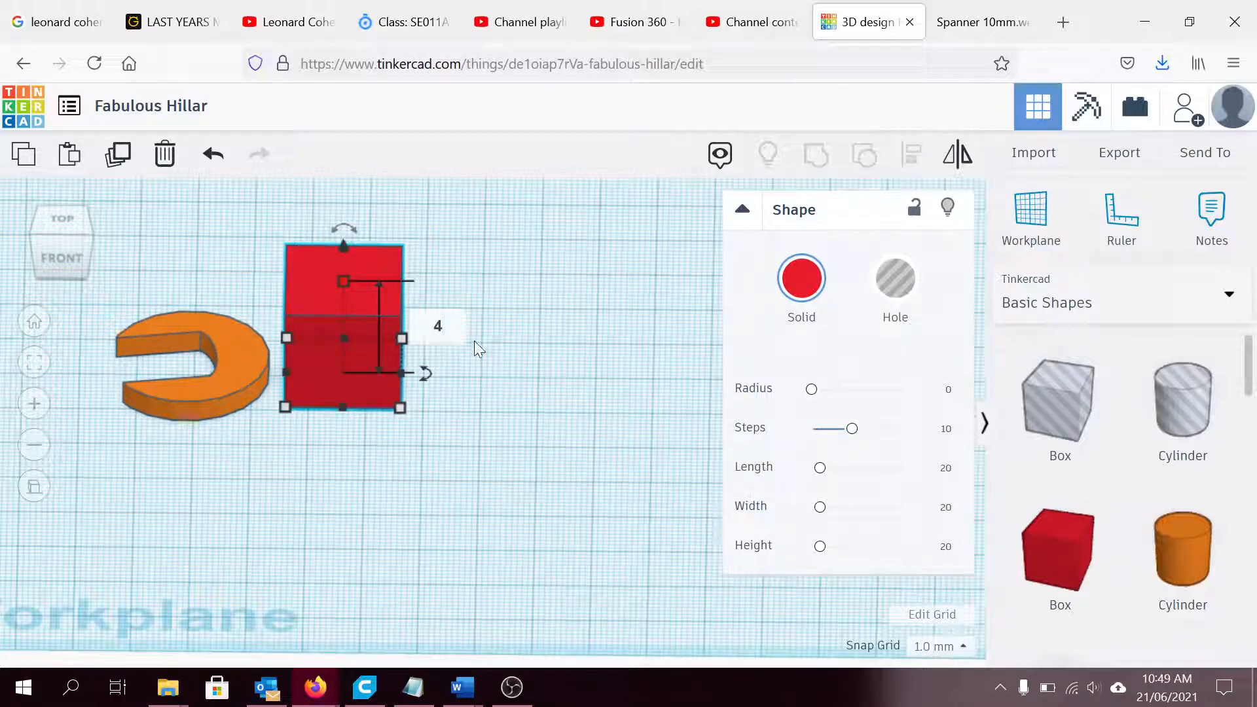
pyautogui.press('Return')
# Narrow the box to 13 mm in the top view and move it to overlap the closed side of the spanner head.
pyautogui.click(63, 221)
pyautogui.moveTo(344, 241); pyautogui.dragTo(346, 281)
pyautogui.moveTo(339, 292); pyautogui.dragTo(329, 291)
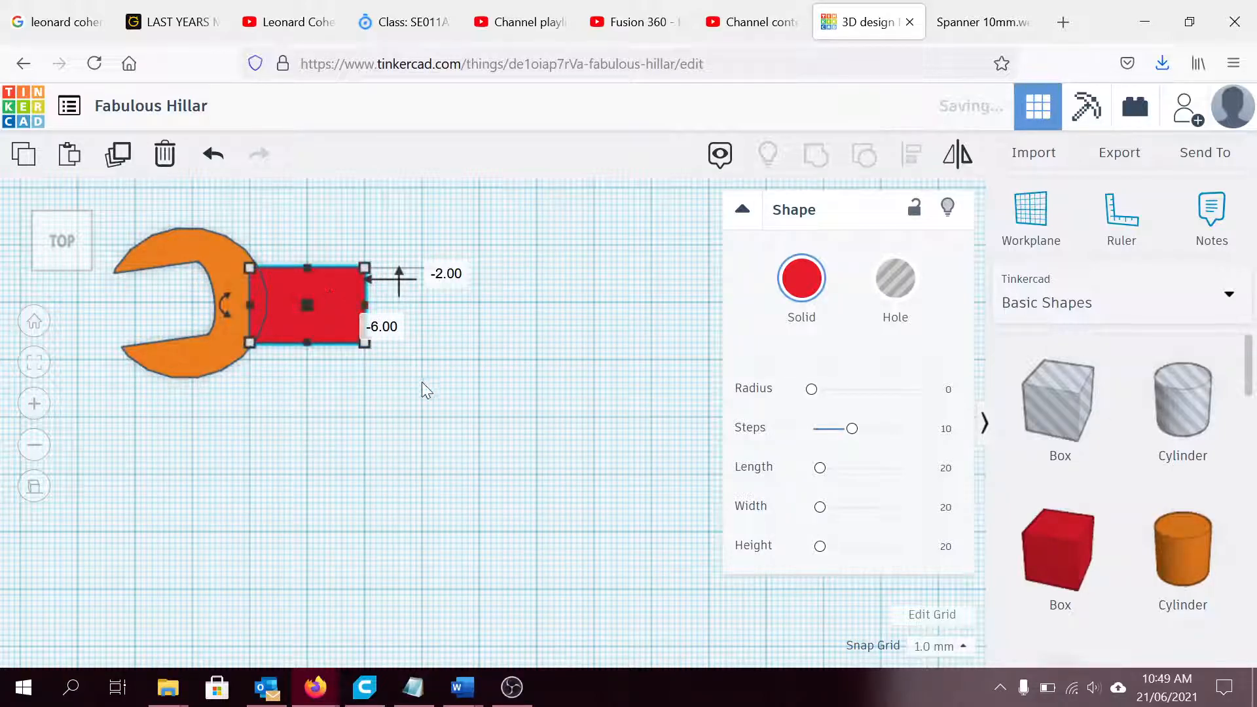
pyautogui.scroll(1, 421, 381)
pyautogui.scroll(-1, 419, 379)
pyautogui.scroll(-1, 390, 354)
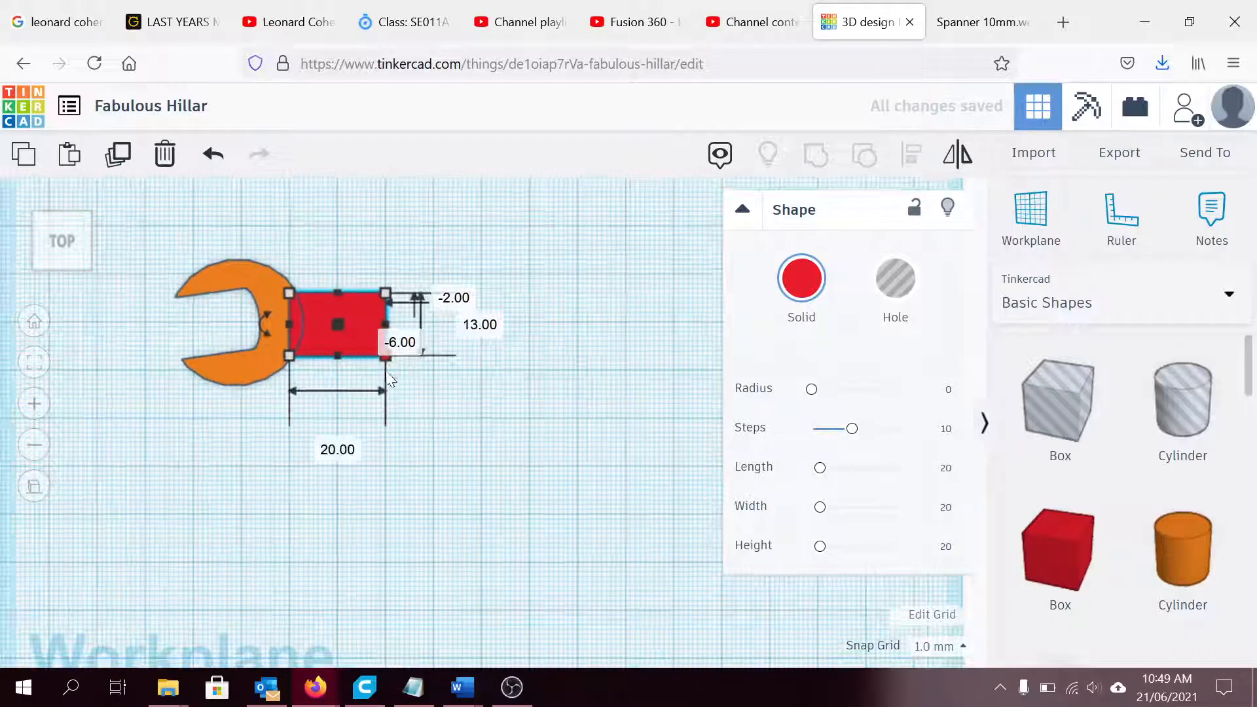
pyautogui.click(391, 374)
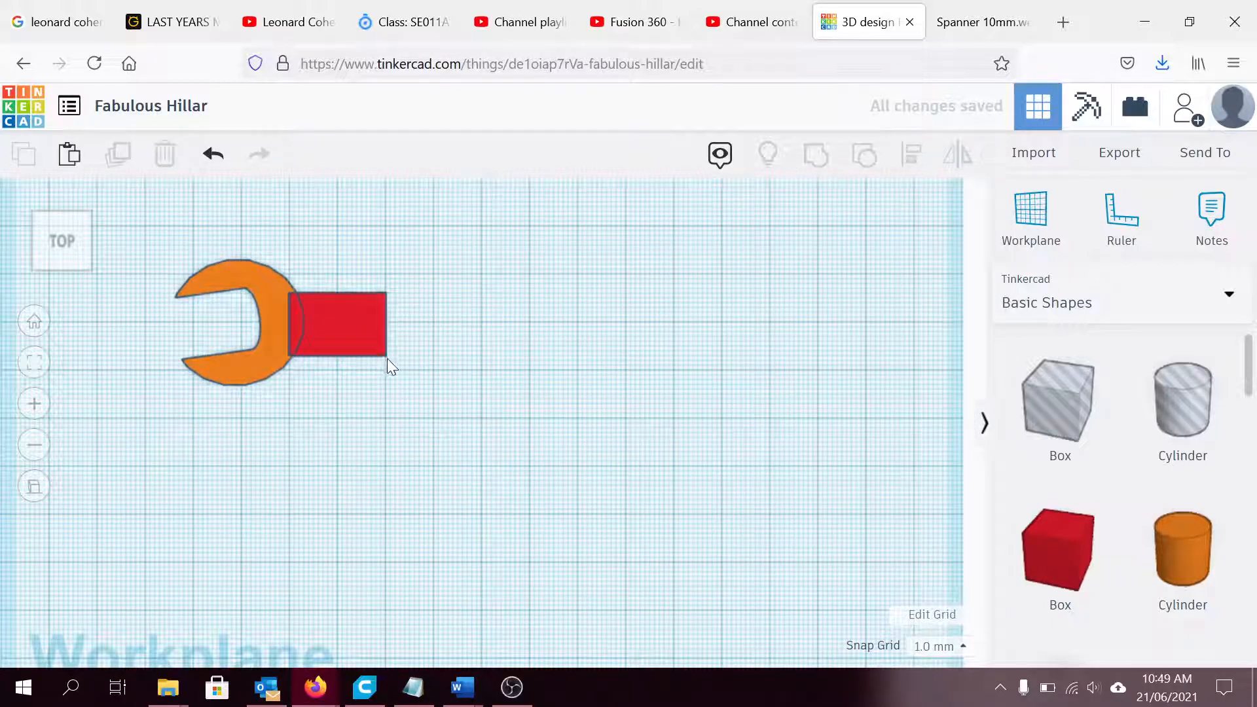
# Stretch the box lengthwise away from the spanner head to form the long handle.
pyautogui.click(384, 354)
pyautogui.moveTo(385, 354); pyautogui.dragTo(636, 352)
pyautogui.click(690, 453)
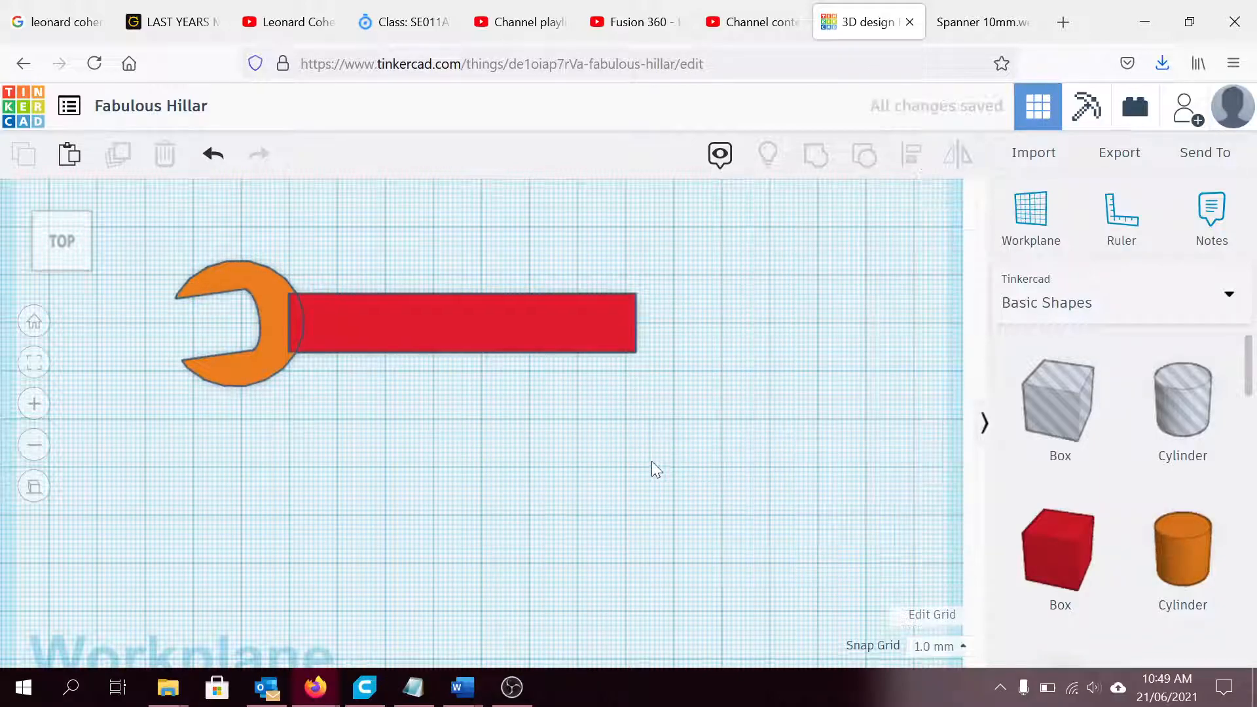
pyautogui.moveTo(660, 463); pyautogui.dragTo(624, 465, button='middle')
pyautogui.moveTo(1187, 556); pyautogui.dragTo(662, 460)
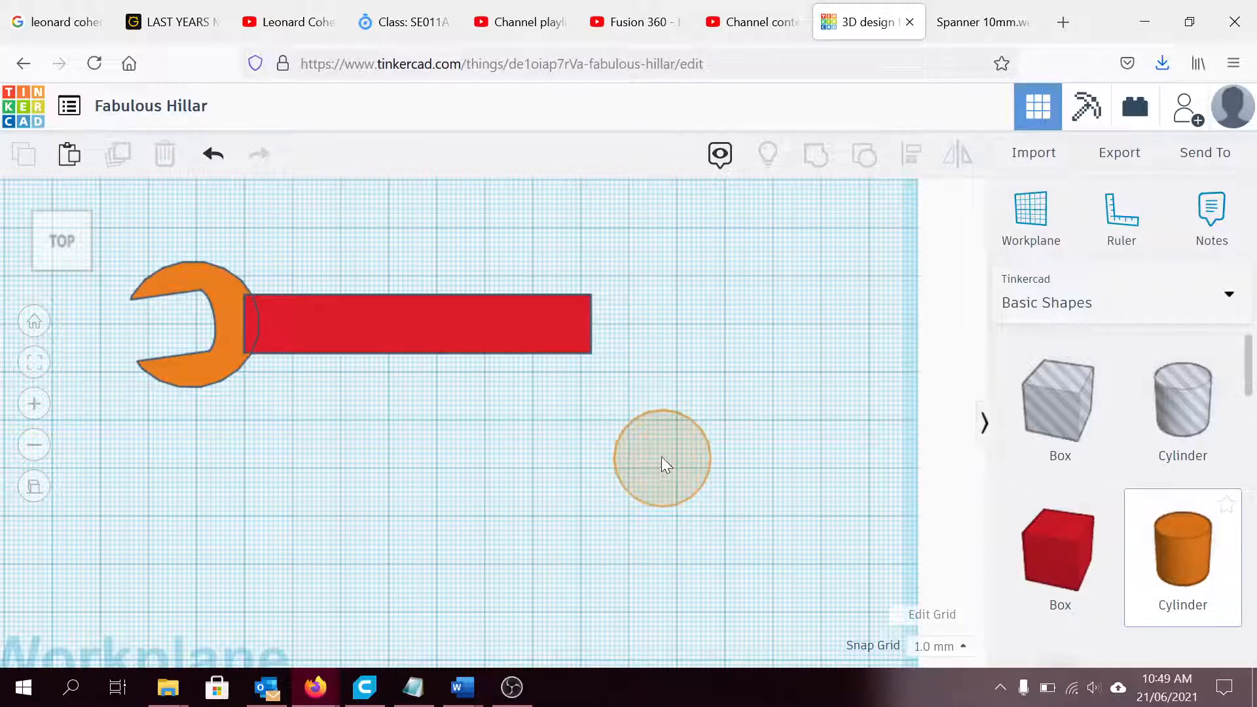
pyautogui.press('Escape')
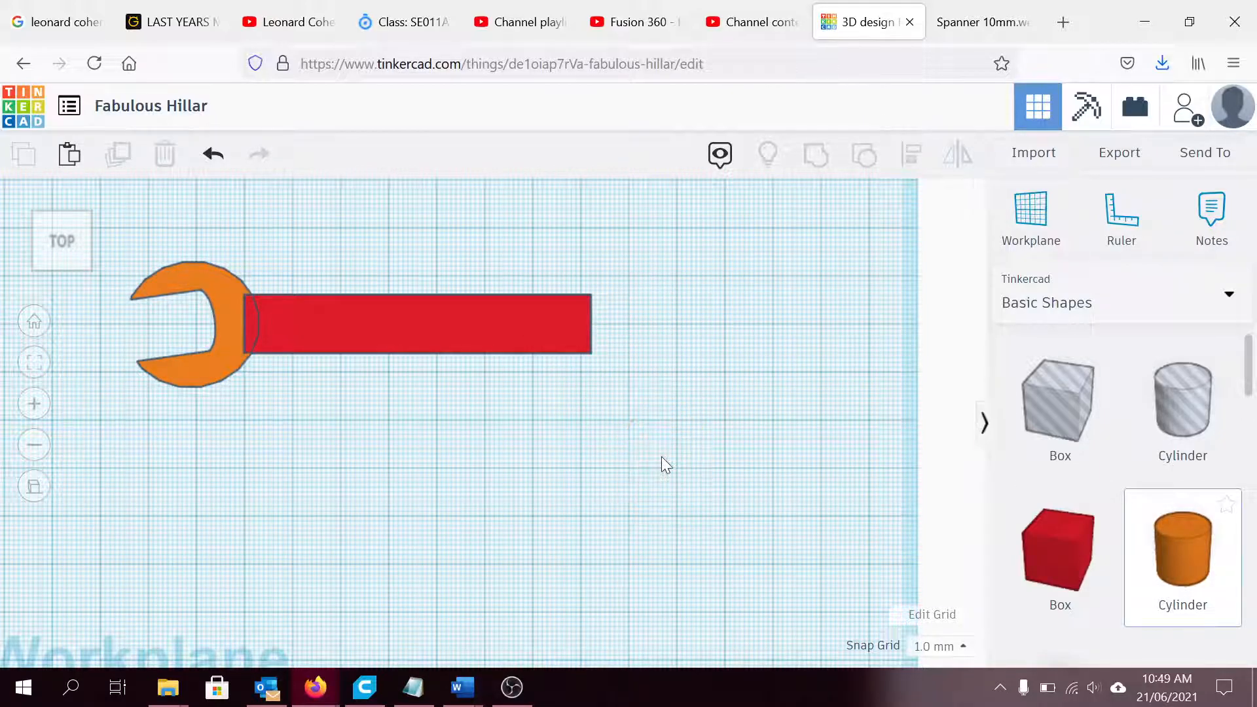
# Measure the spanner head's overall size.
pyautogui.click(212, 276)
pyautogui.scroll(2, 261, 270)
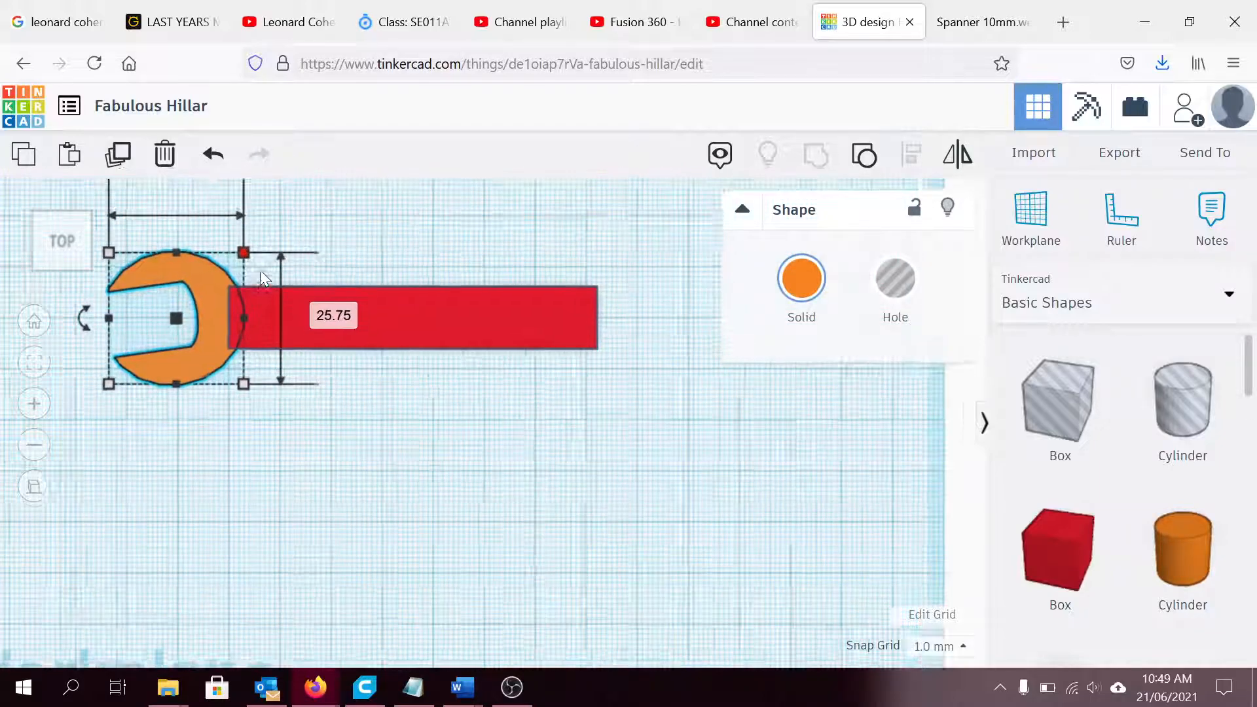
pyautogui.scroll(-4, 275, 242)
pyautogui.moveTo(357, 262); pyautogui.dragTo(360, 283, button='middle')
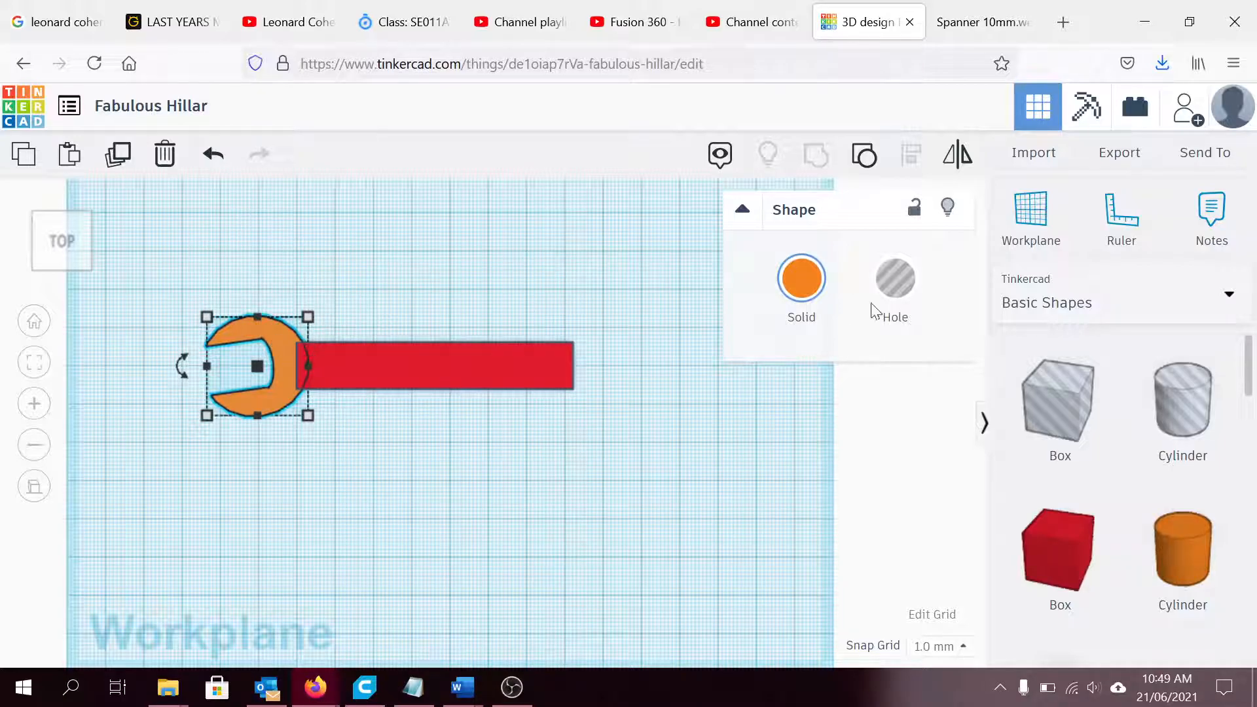
# Place a solid cylinder at the free end of the handle and size it to 26 mm by 26 mm.
pyautogui.moveTo(1190, 553); pyautogui.dragTo(601, 366)
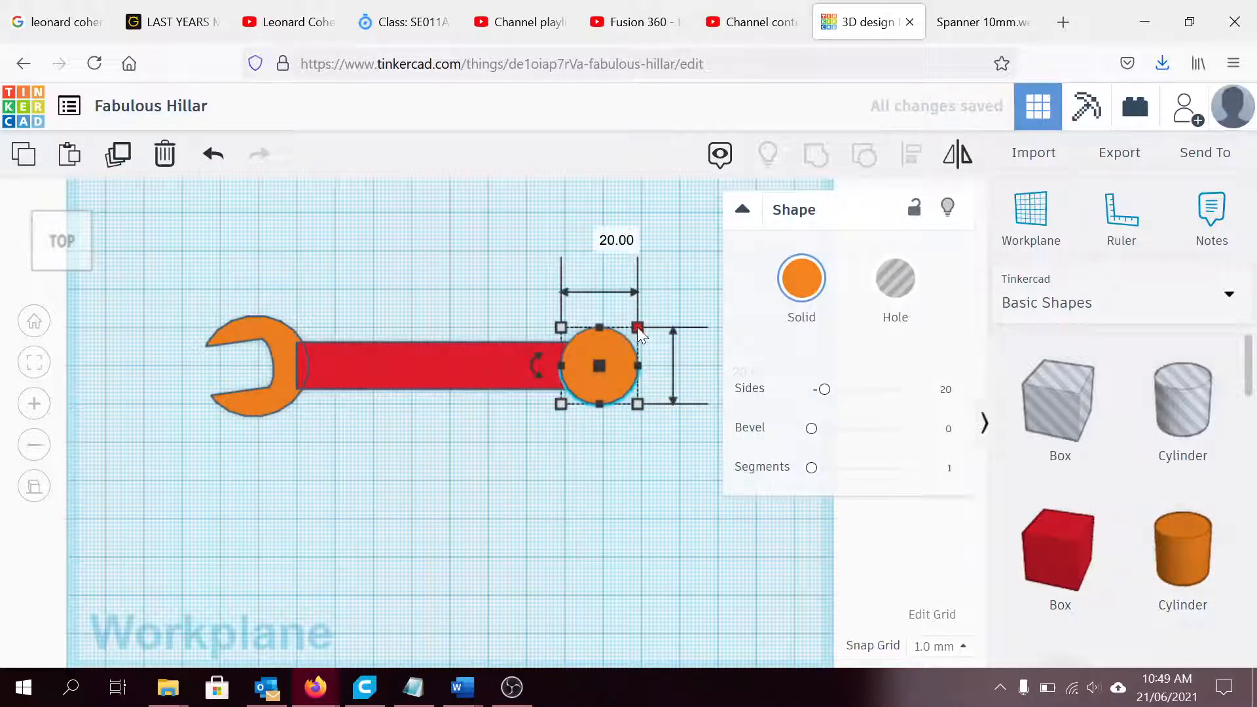
pyautogui.click(617, 237)
pyautogui.write('28')
pyautogui.press('Return')
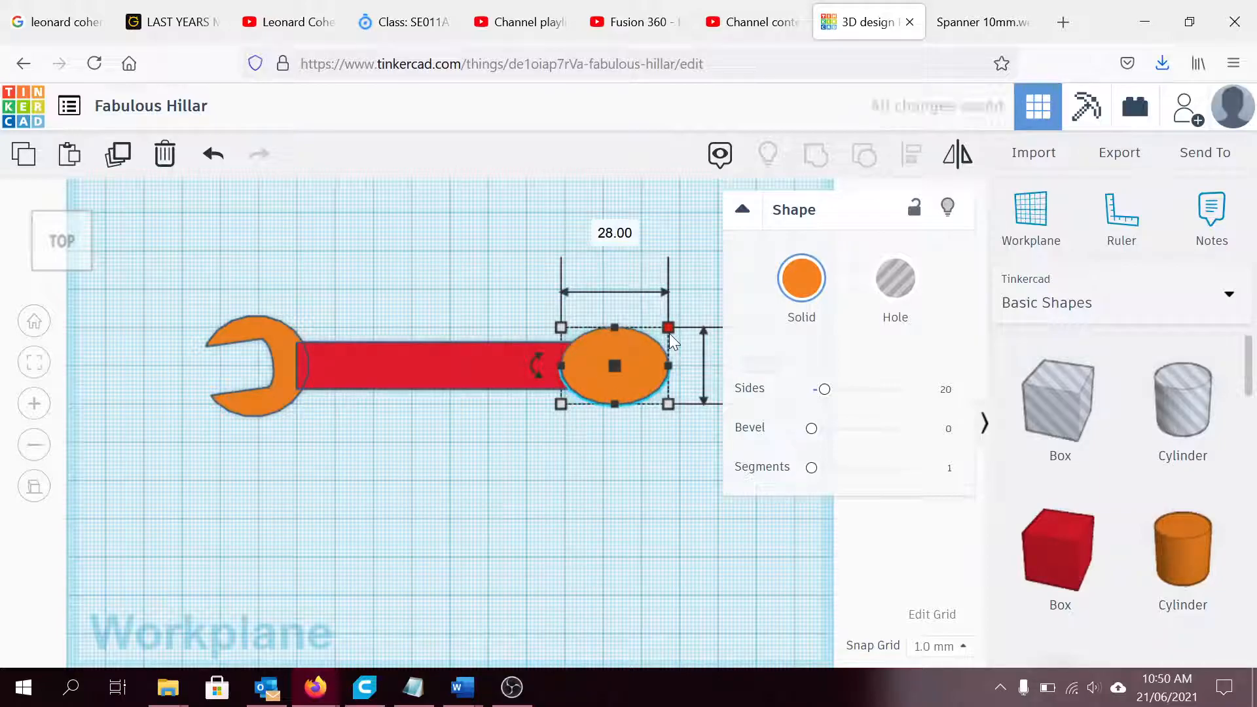
pyautogui.moveTo(670, 334); pyautogui.dragTo(670, 305)
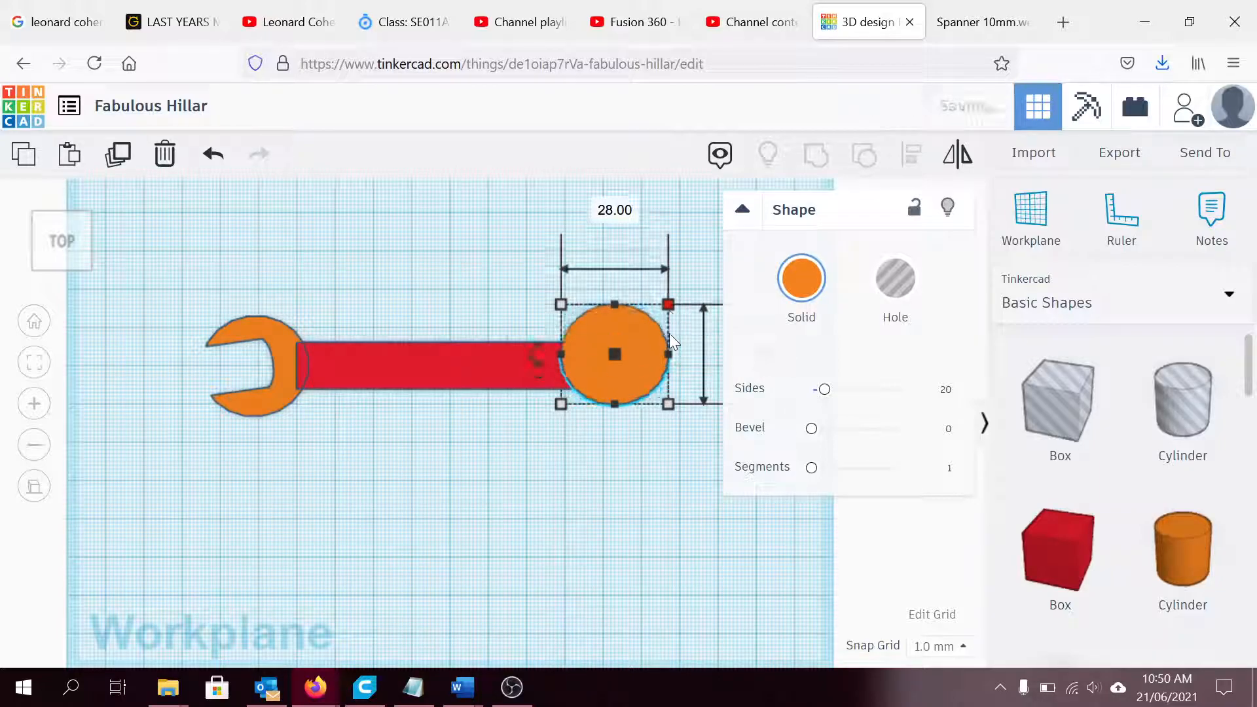
pyautogui.click(622, 211)
pyautogui.write('2')
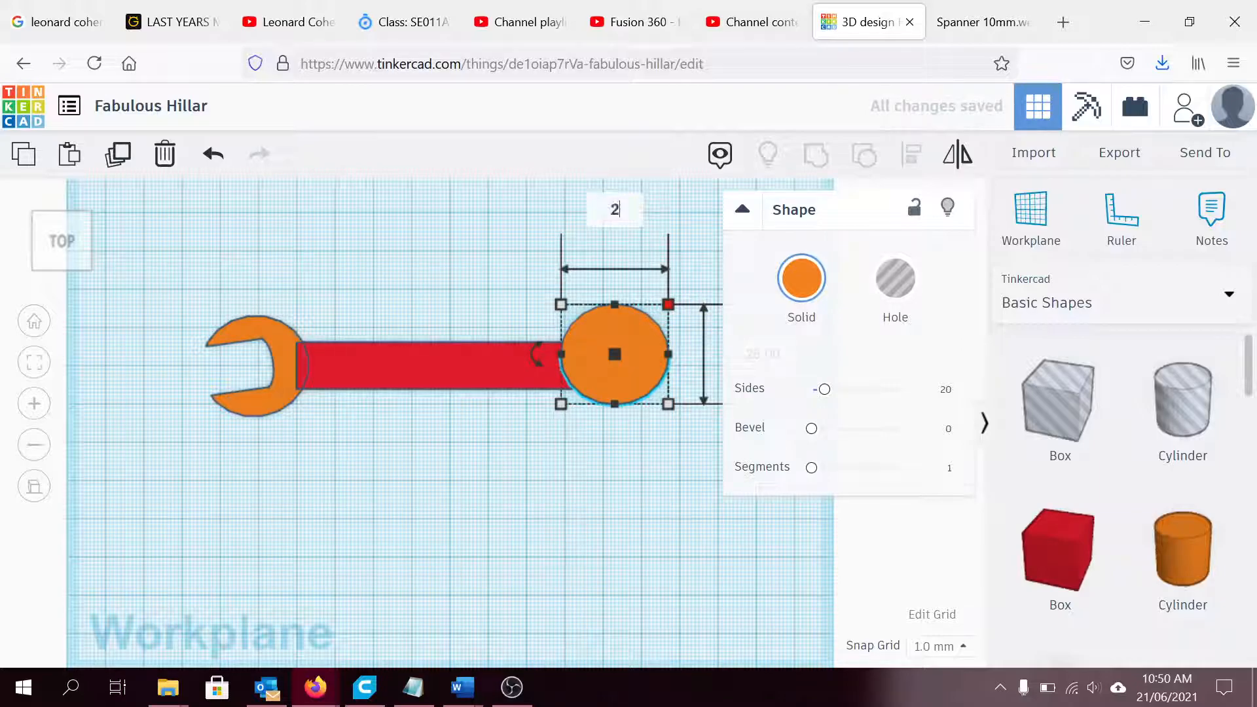
pyautogui.press('Return')
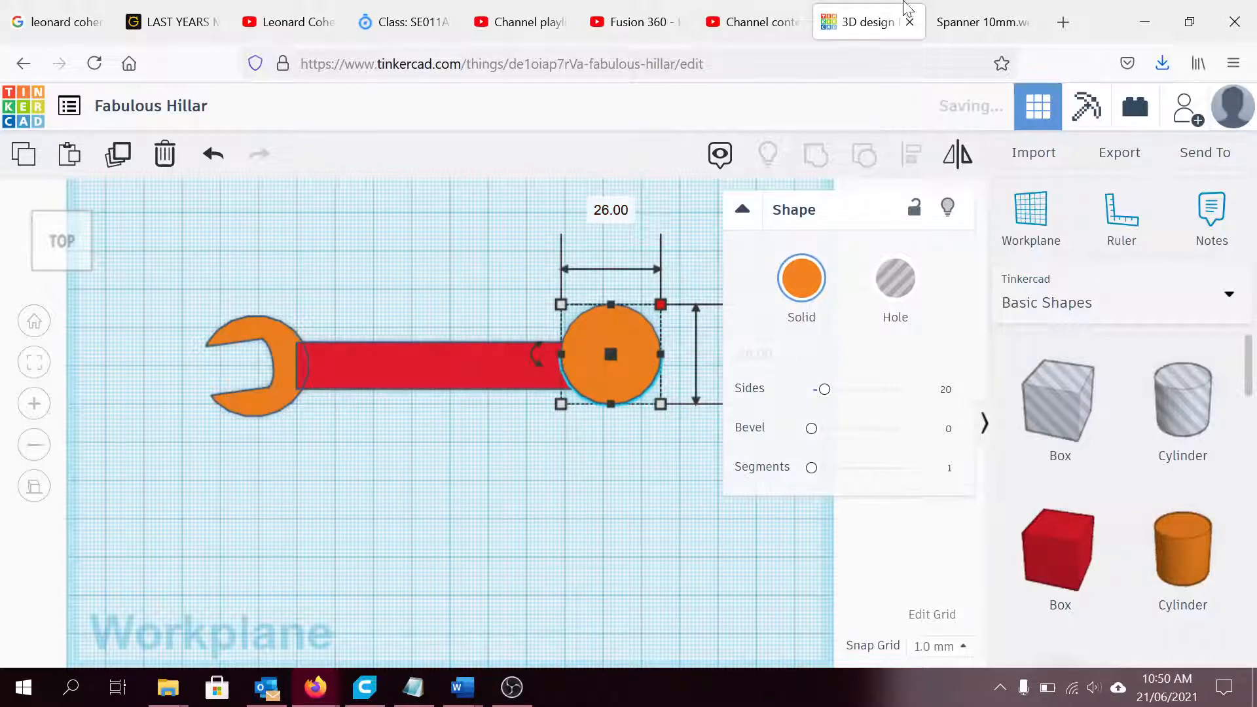
# Check the ring end in the reference image and set the end cylinder's height to 4 mm.
pyautogui.click(993, 20)
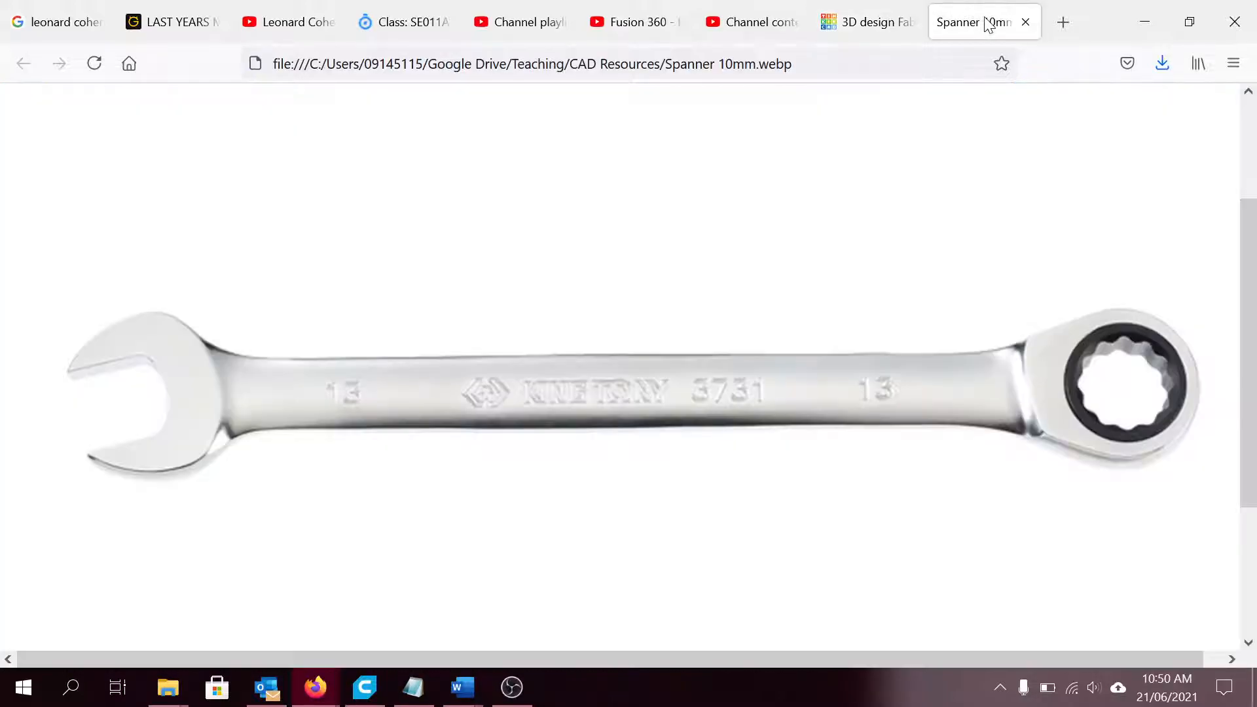
pyautogui.click(868, 25)
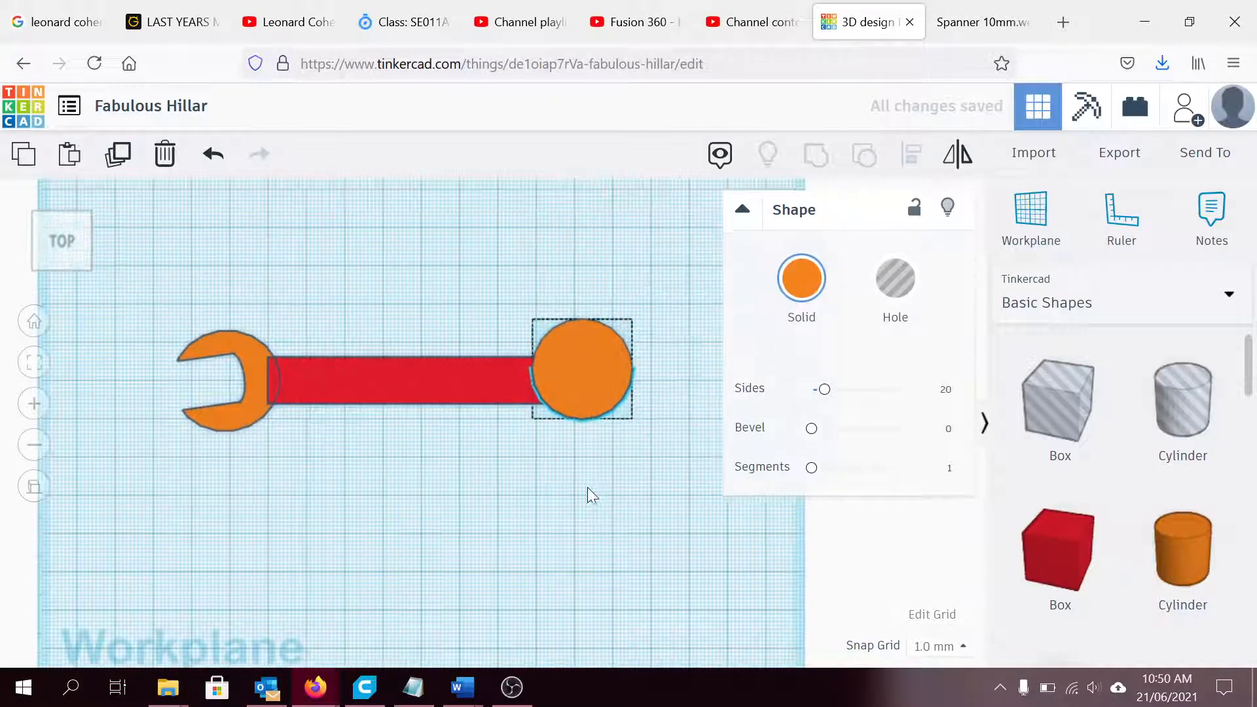
pyautogui.moveTo(610, 520); pyautogui.dragTo(568, 328, button='right')
pyautogui.click(664, 371)
pyautogui.write('4')
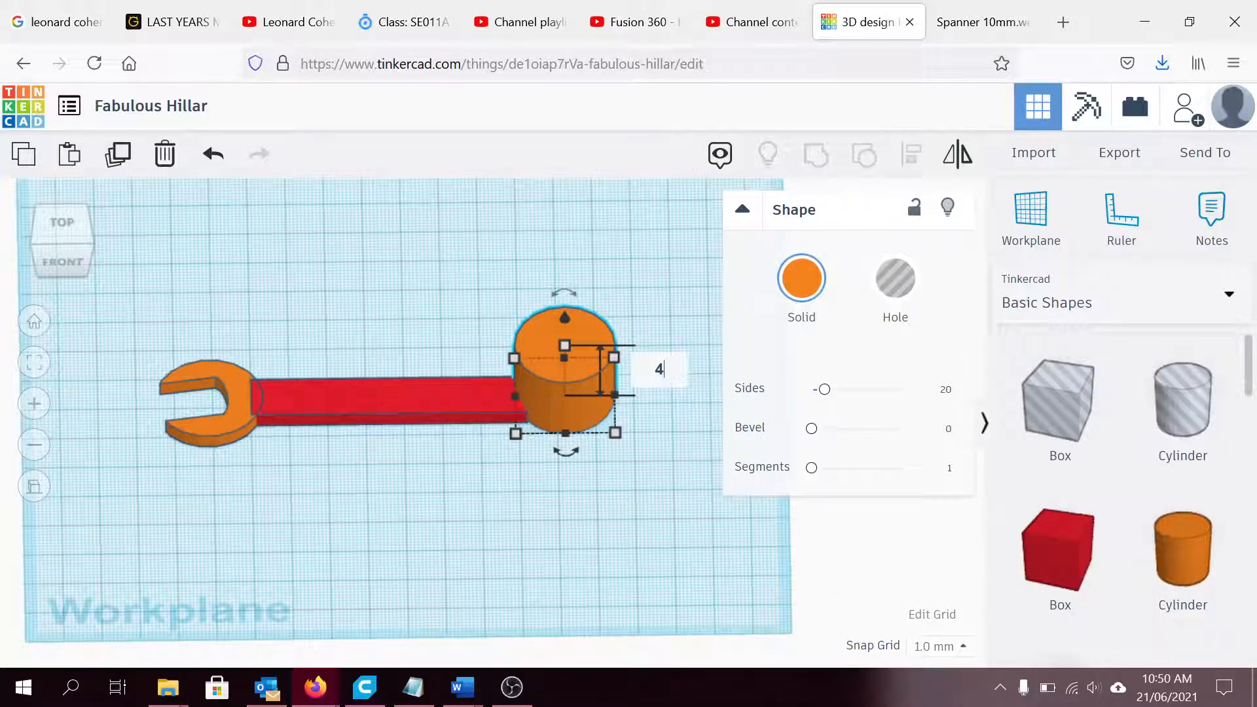
pyautogui.press('Return')
pyautogui.moveTo(687, 477); pyautogui.dragTo(677, 550, button='right')
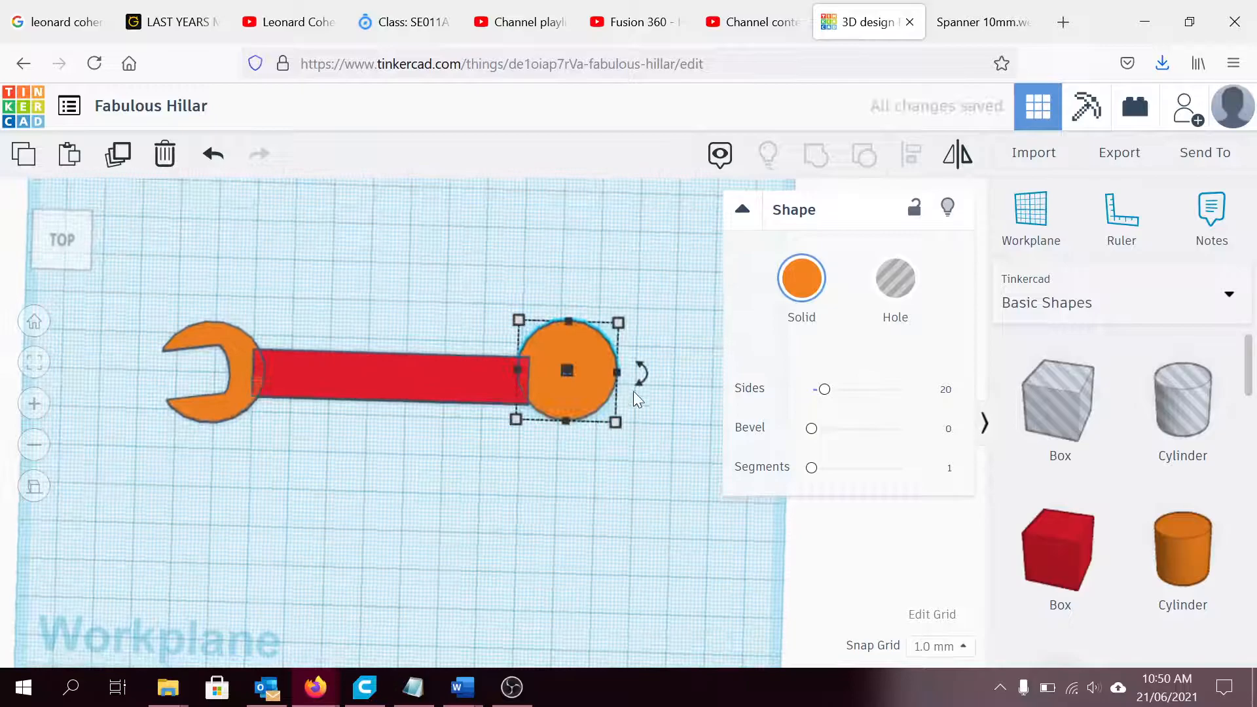
# Reduce the end cylinder's length and width to 19 mm each.
pyautogui.click(582, 228)
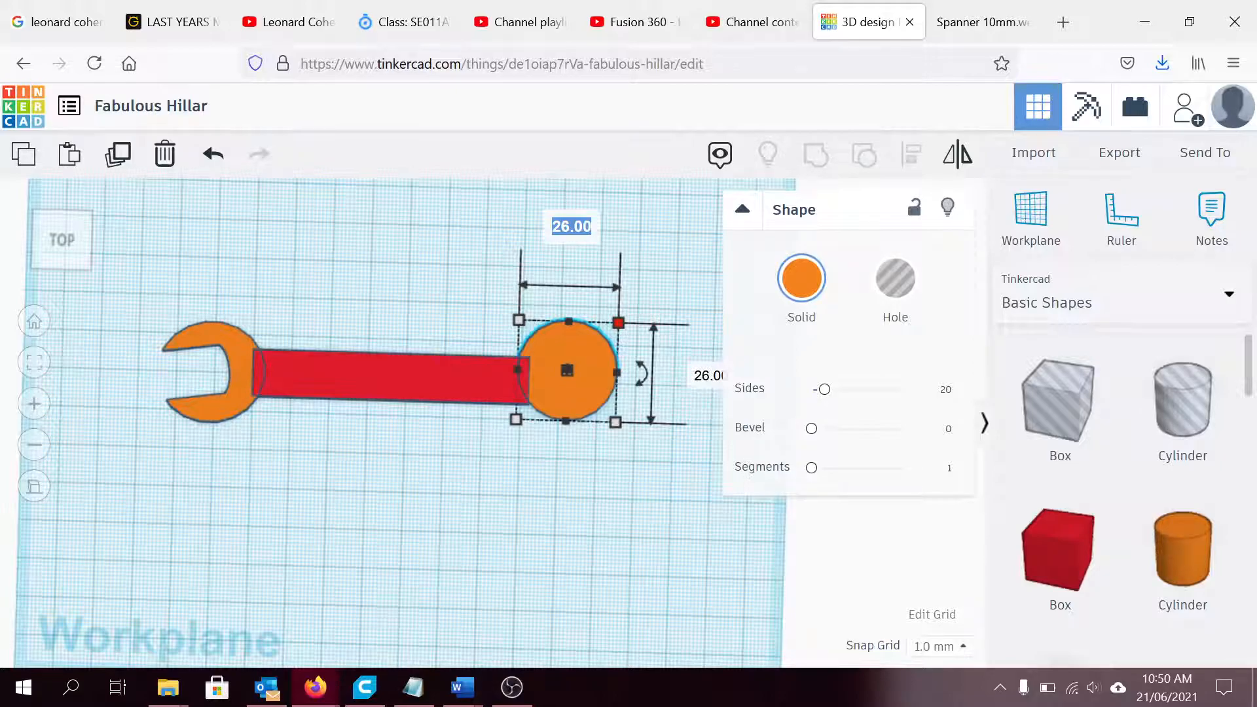
pyautogui.write('19')
pyautogui.press('Tab')
pyautogui.write('19')
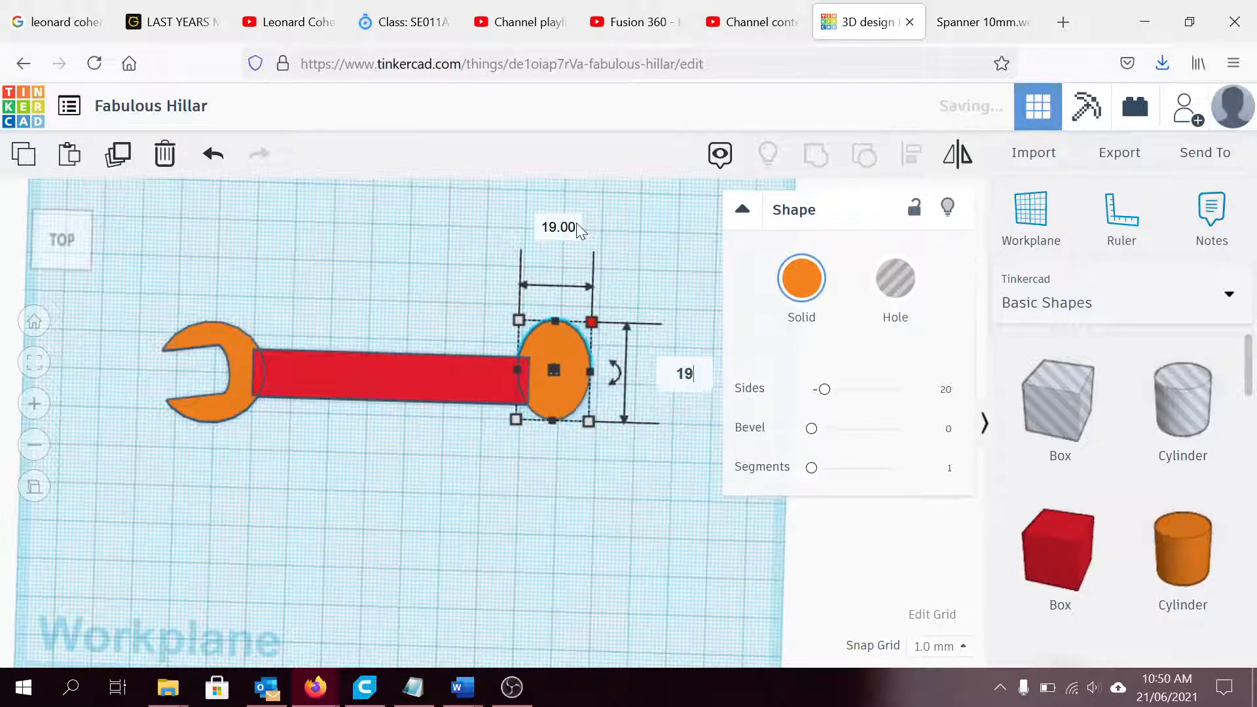
pyautogui.press('Return')
pyautogui.moveTo(569, 368); pyautogui.dragTo(571, 368)
pyautogui.click(674, 340)
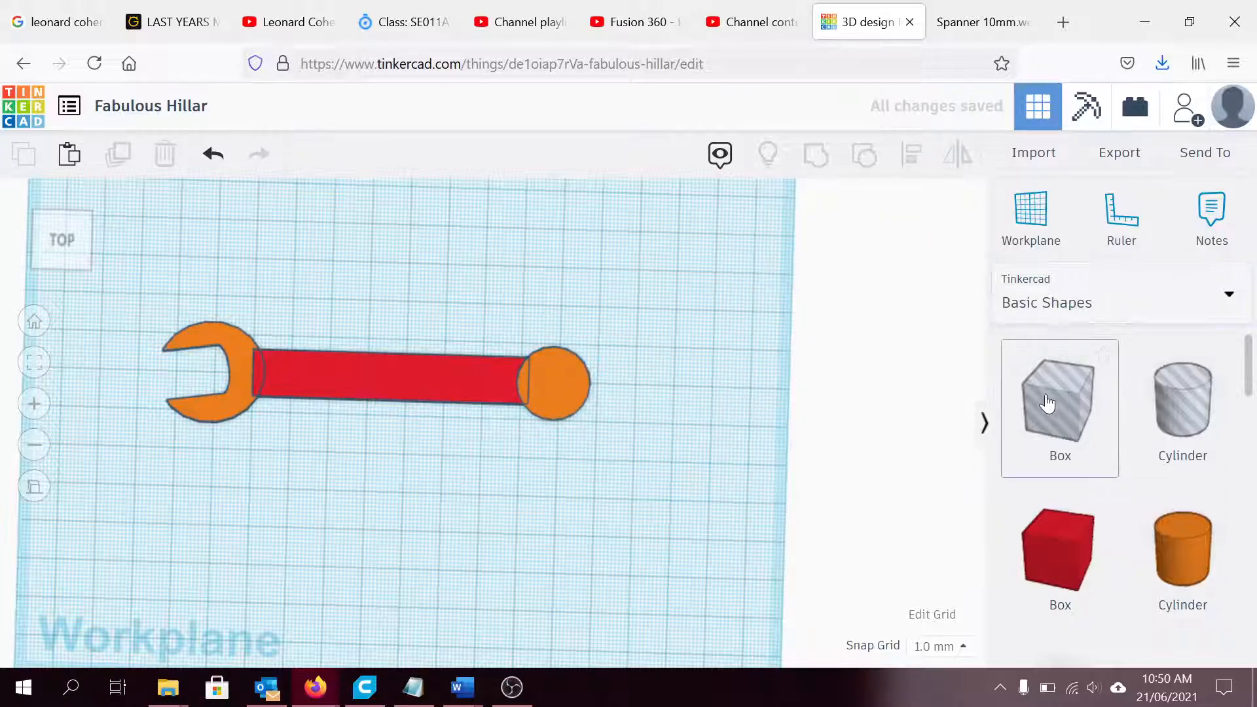
# Set the end cylinder's length and width to 20 mm each.
pyautogui.click(571, 374)
pyautogui.moveTo(587, 348)
pyautogui.click(557, 253)
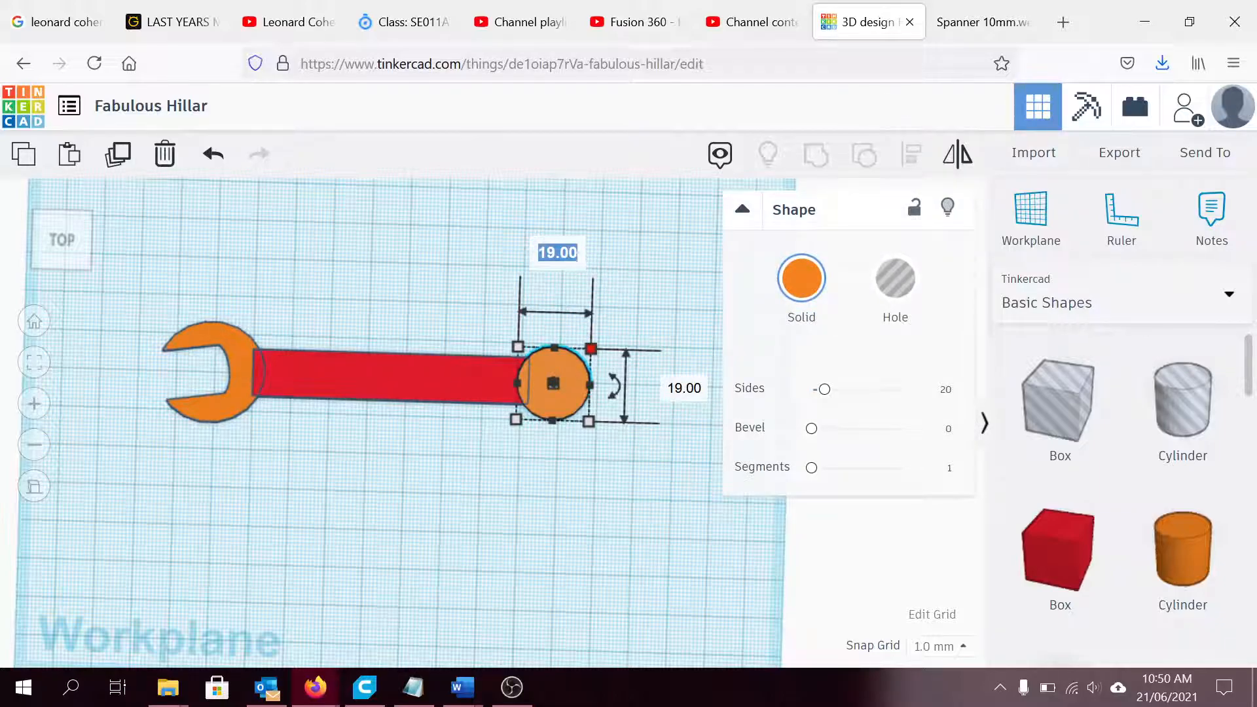
pyautogui.write('20')
pyautogui.press('Tab')
pyautogui.write('20')
pyautogui.press('Return')
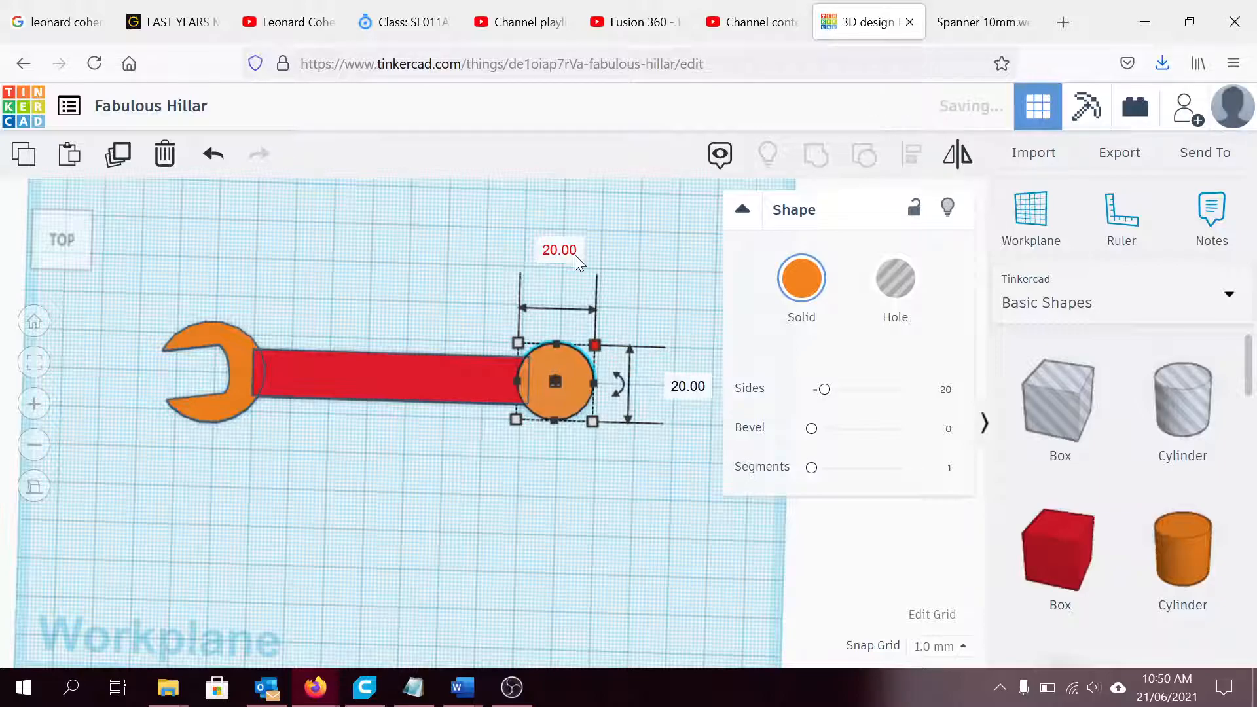
pyautogui.click(643, 500)
# Place a cylindrical hole beside the ring end and set its length and width to 13 mm.
pyautogui.moveTo(1182, 412); pyautogui.dragTo(656, 411)
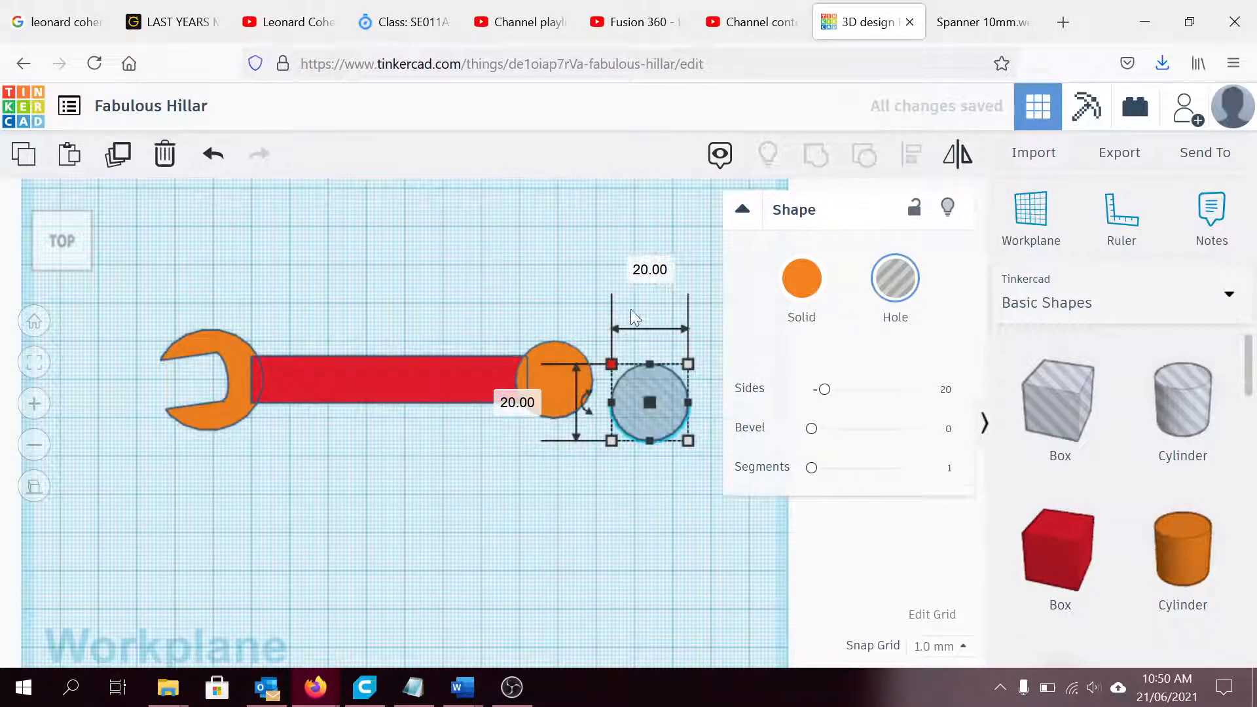
pyautogui.click(649, 269)
pyautogui.write('13')
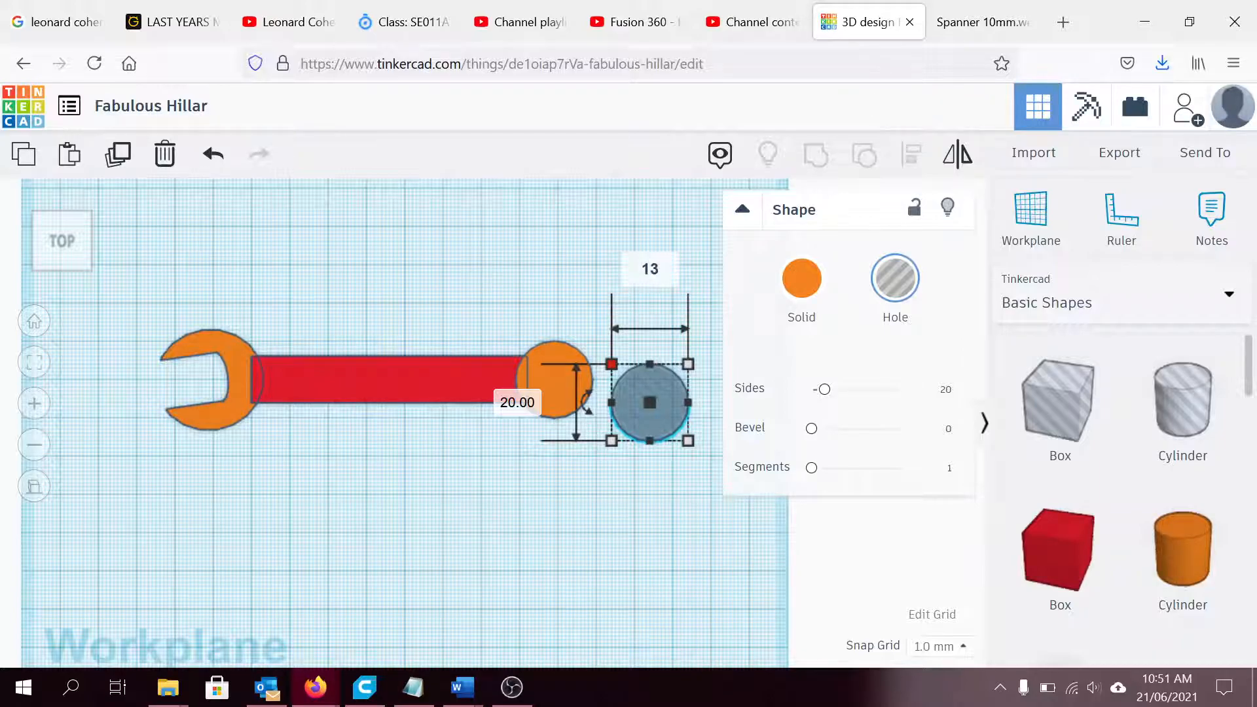
pyautogui.press('Tab')
pyautogui.write('13')
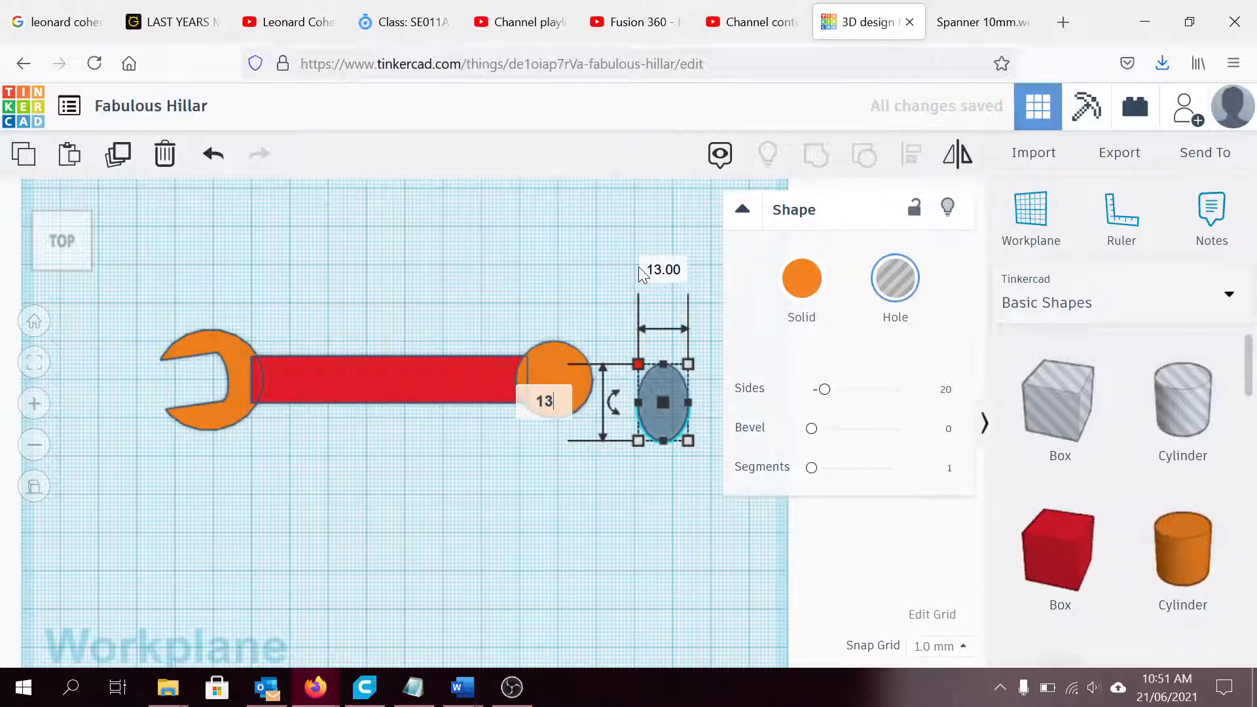
pyautogui.press('Return')
# Move the 13 mm hole onto the middle of the end cylinder and nudge it 1 mm toward the handle.
pyautogui.moveTo(673, 403); pyautogui.dragTo(564, 366)
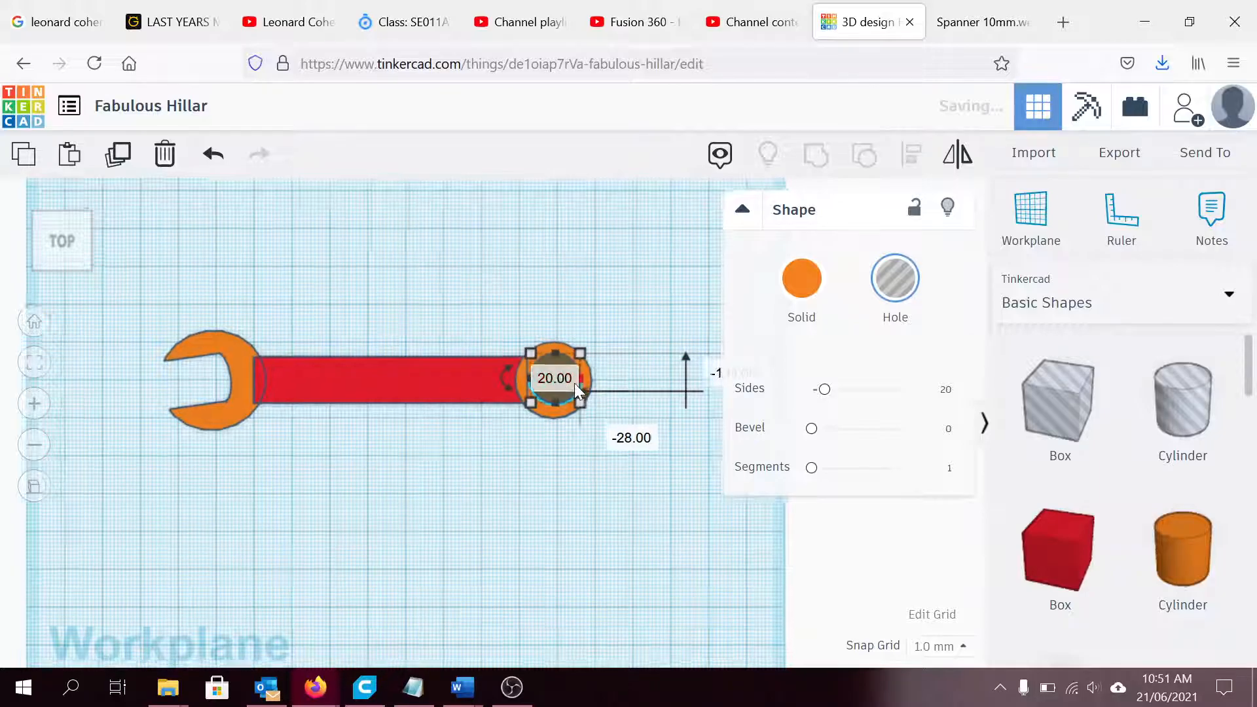
pyautogui.scroll(-2, 580, 385)
pyautogui.scroll(3, 622, 378)
pyautogui.scroll(-3, 545, 372)
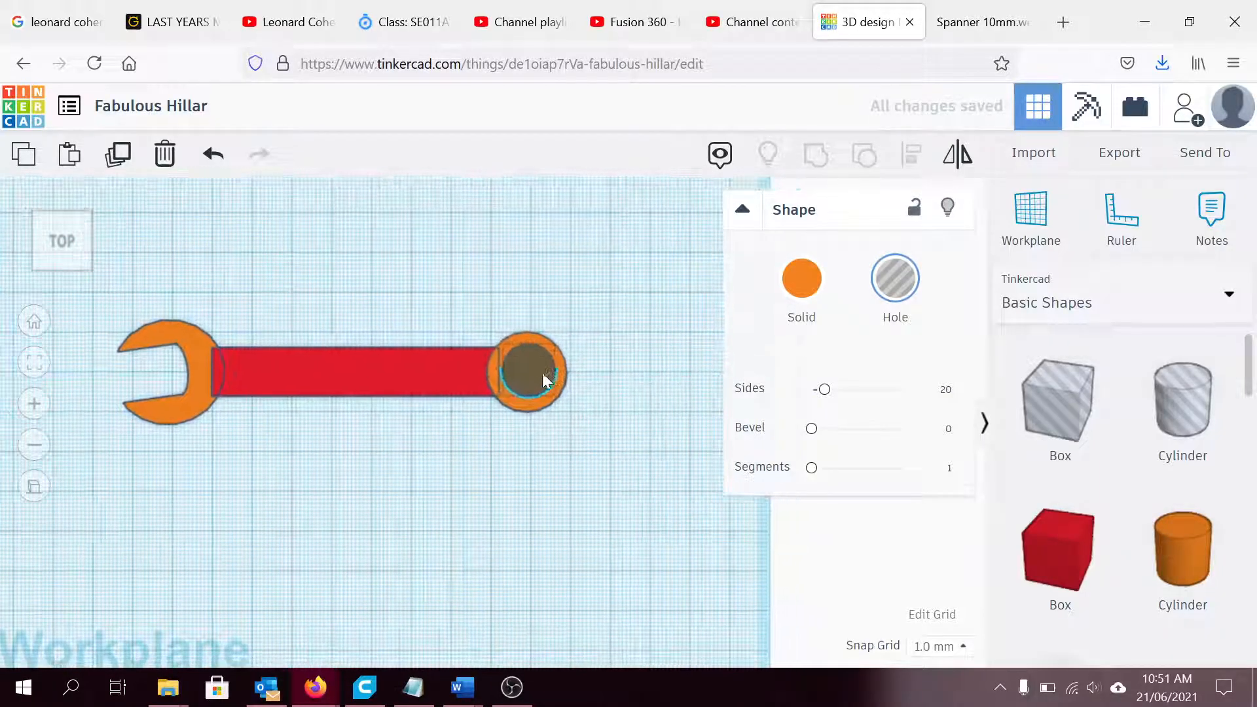
pyautogui.scroll(4, 477, 367)
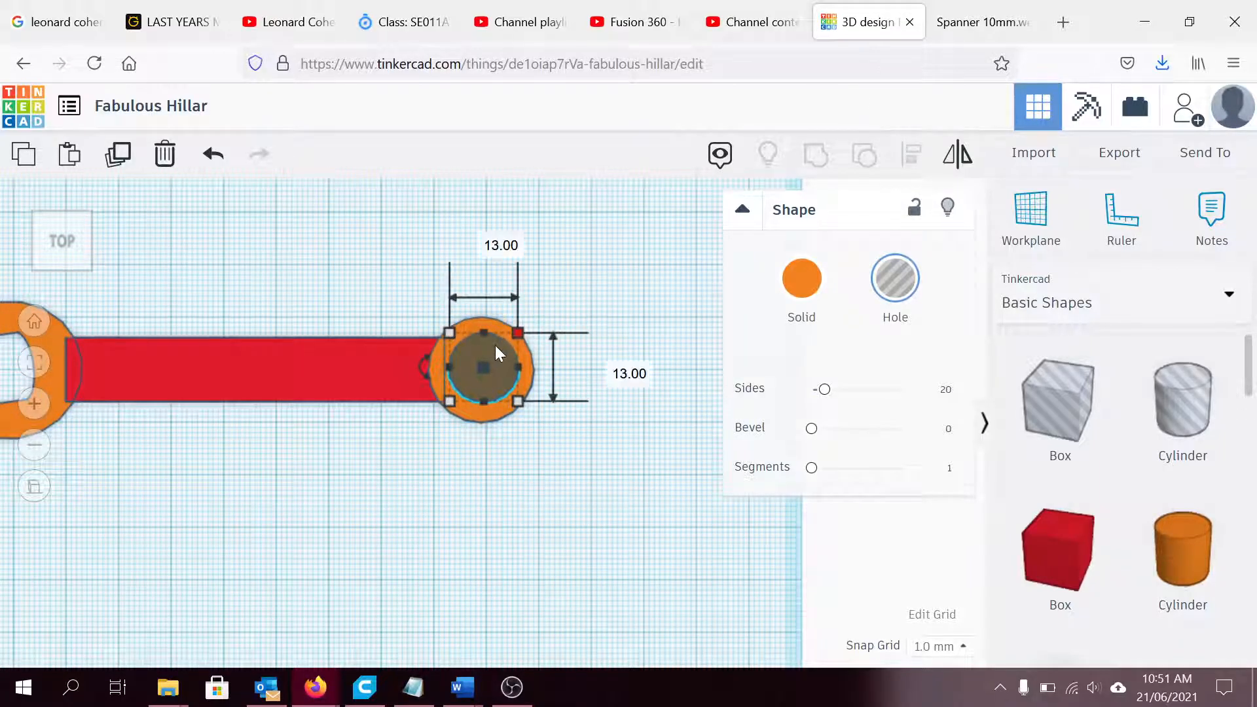
pyautogui.click(492, 347)
pyautogui.moveTo(492, 357); pyautogui.dragTo(488, 351)
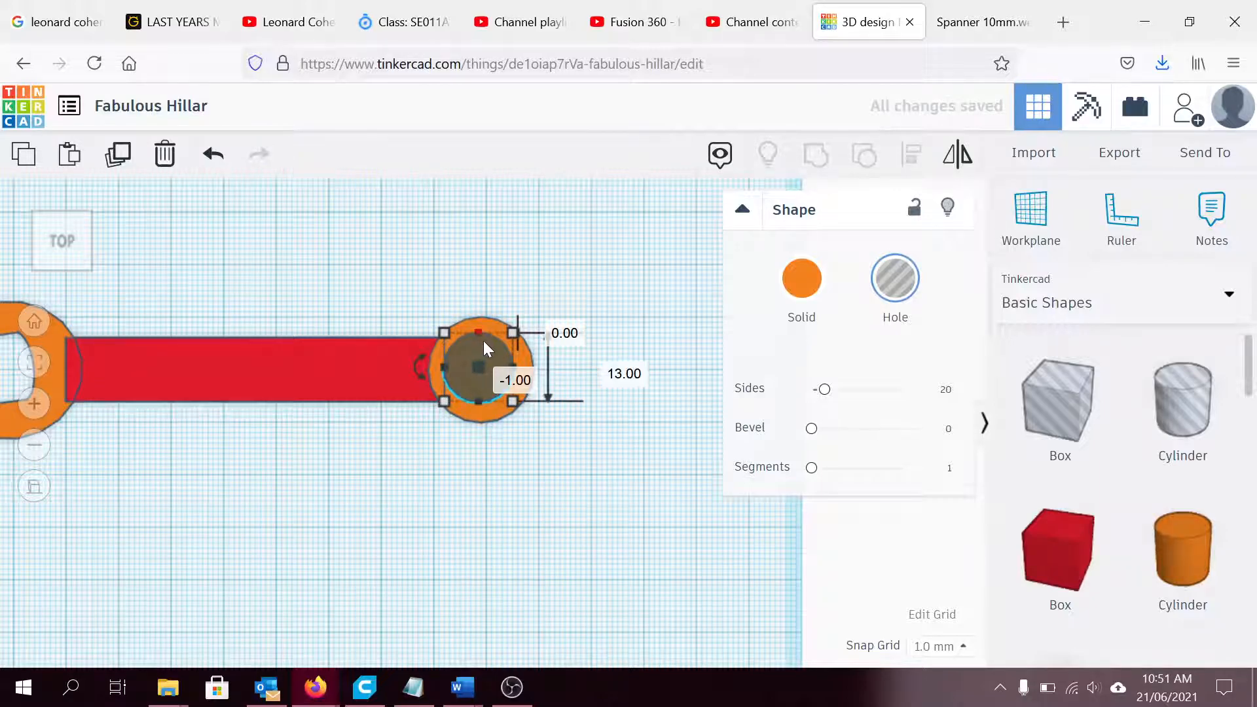
# Offset the 13 mm hole in the end cylinder by 0.5 mm across the handle and -0.5 mm along it.
pyautogui.click(564, 333)
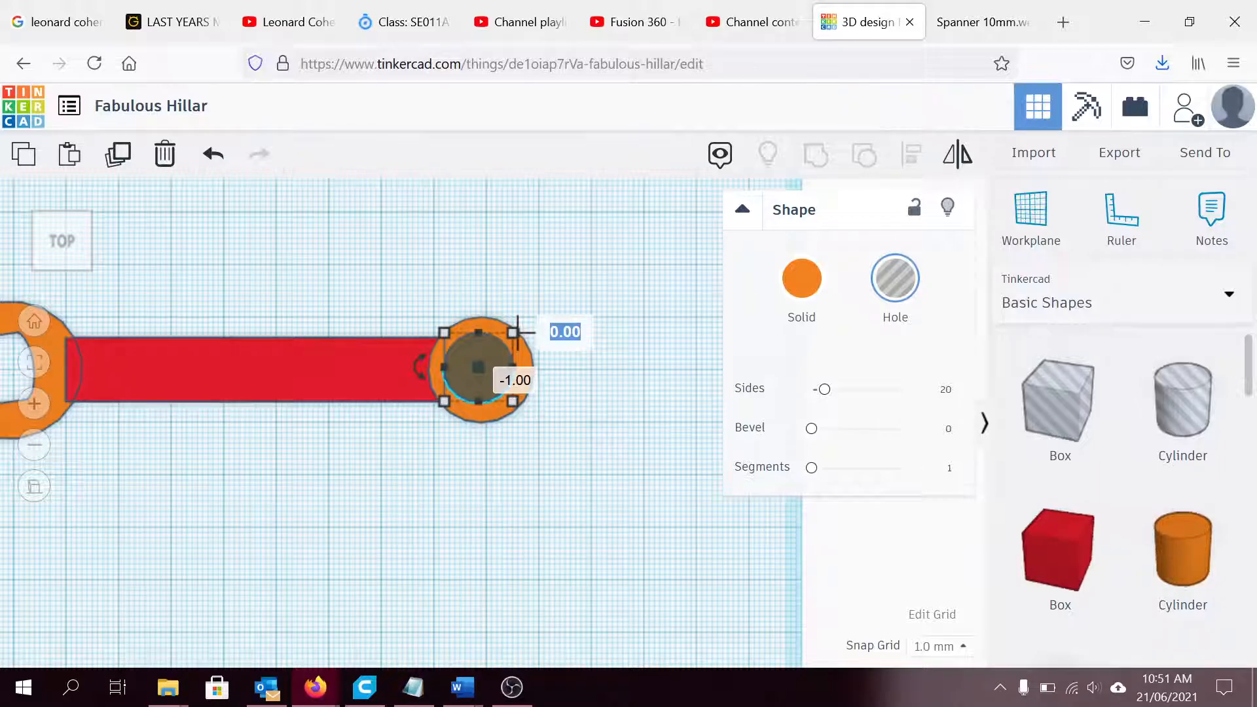
pyautogui.write('.5')
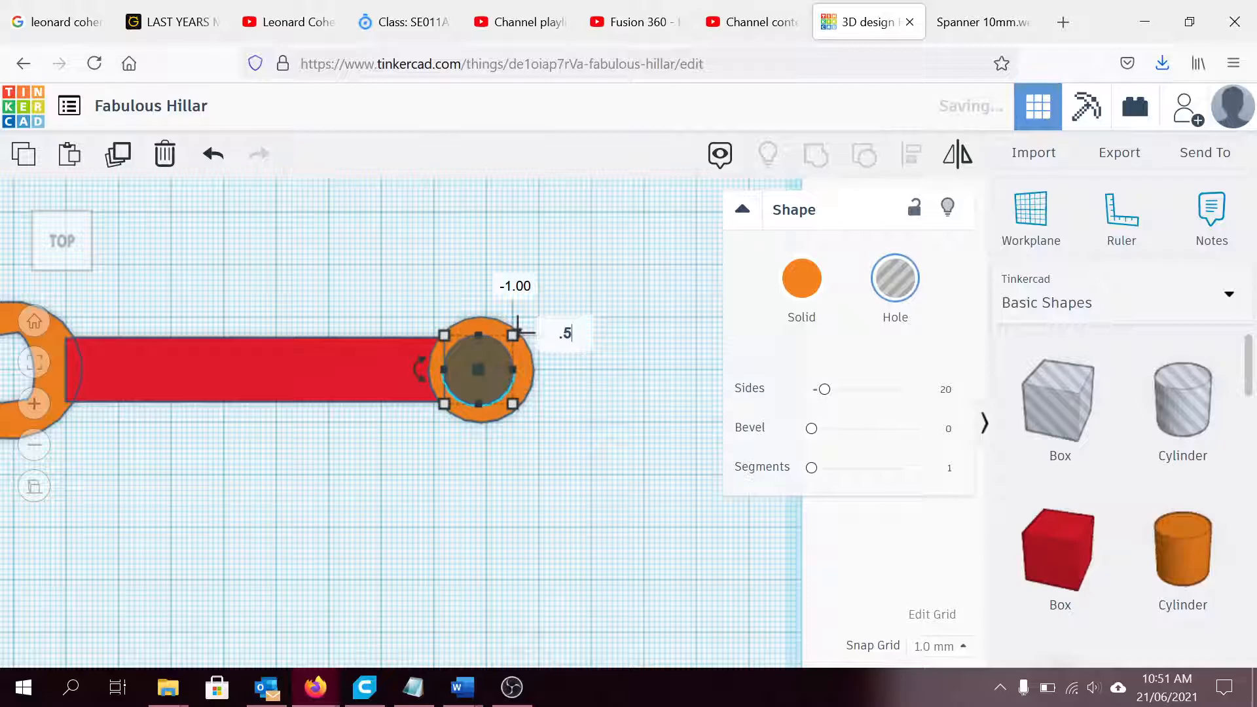
pyautogui.click(518, 286)
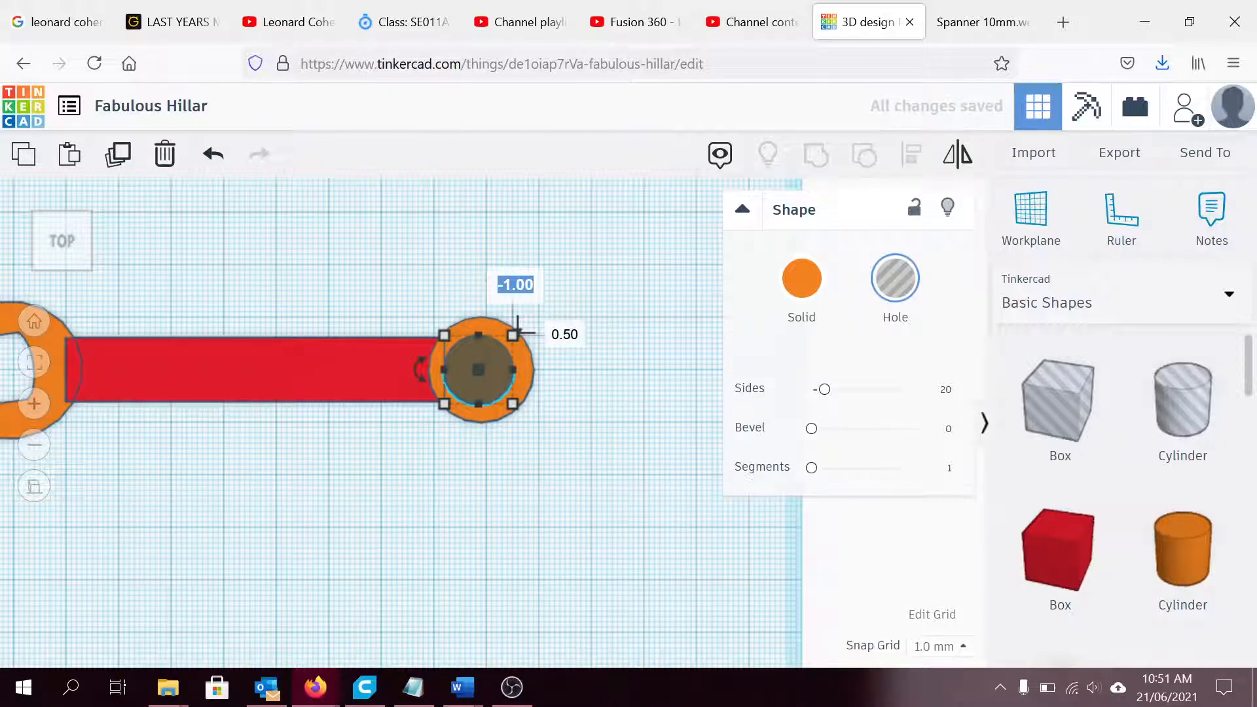
pyautogui.write('-0')
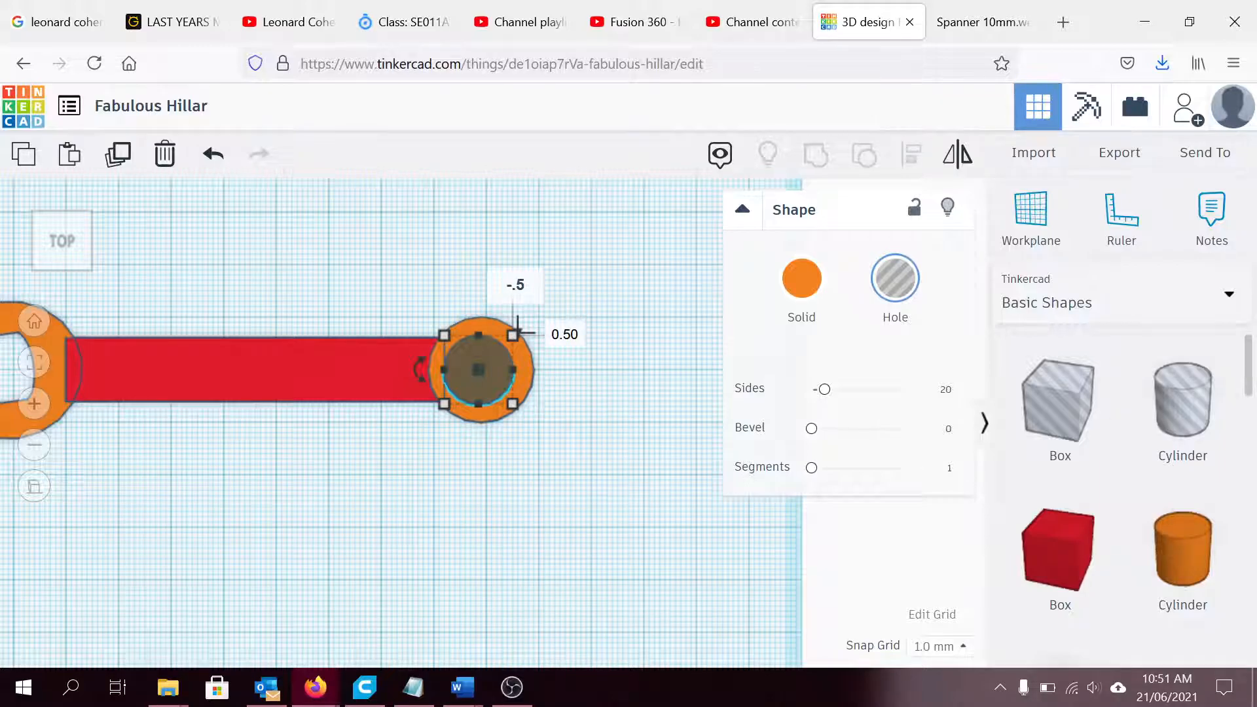
pyautogui.write('.5')
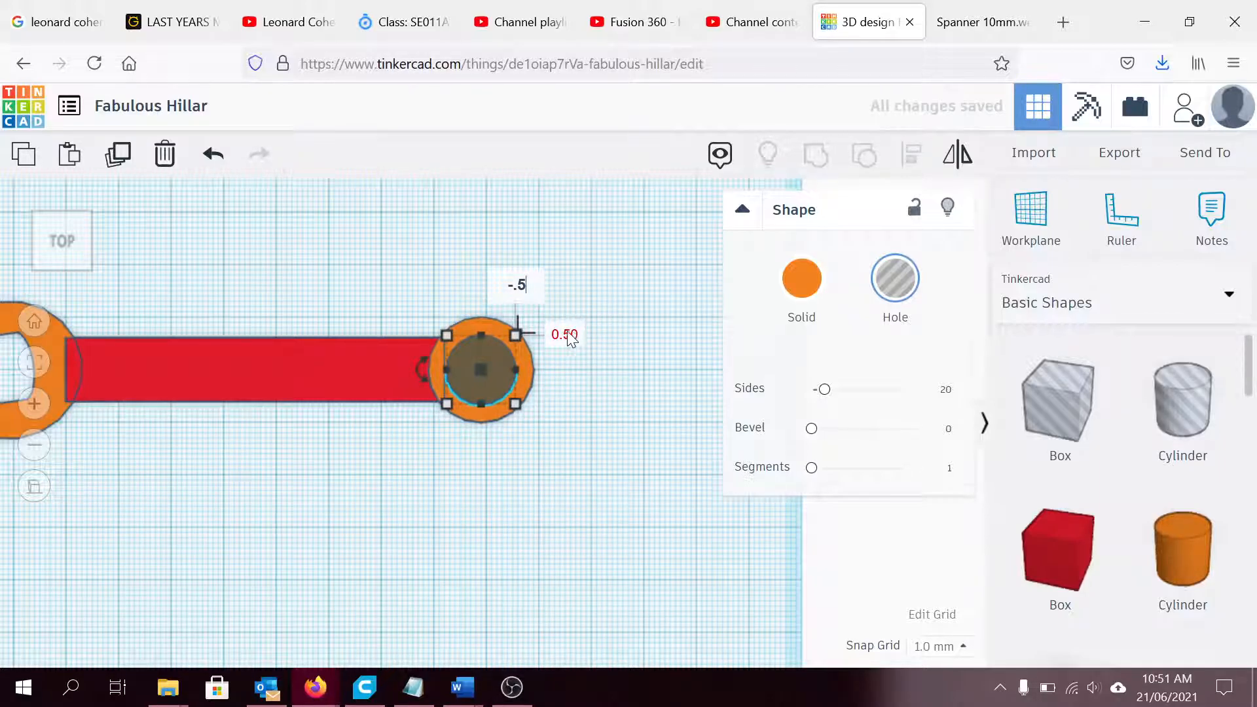
pyautogui.press('Return')
pyautogui.click(578, 387)
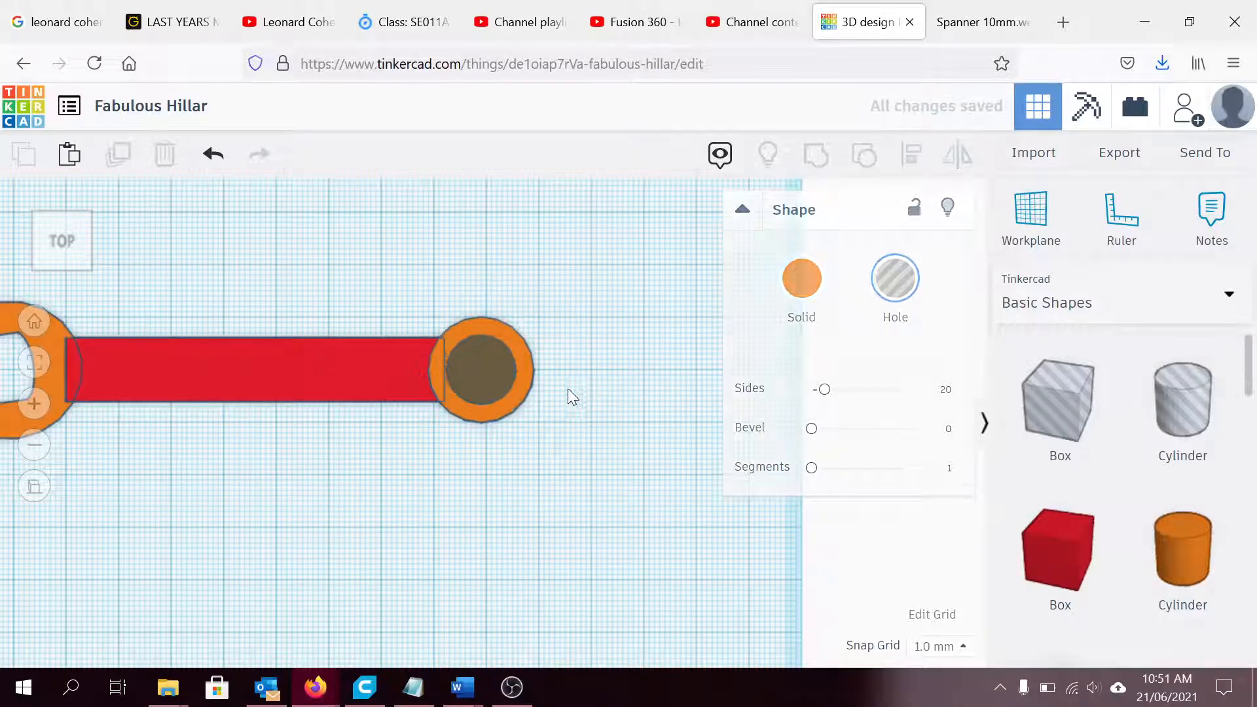
pyautogui.scroll(-5, 487, 392)
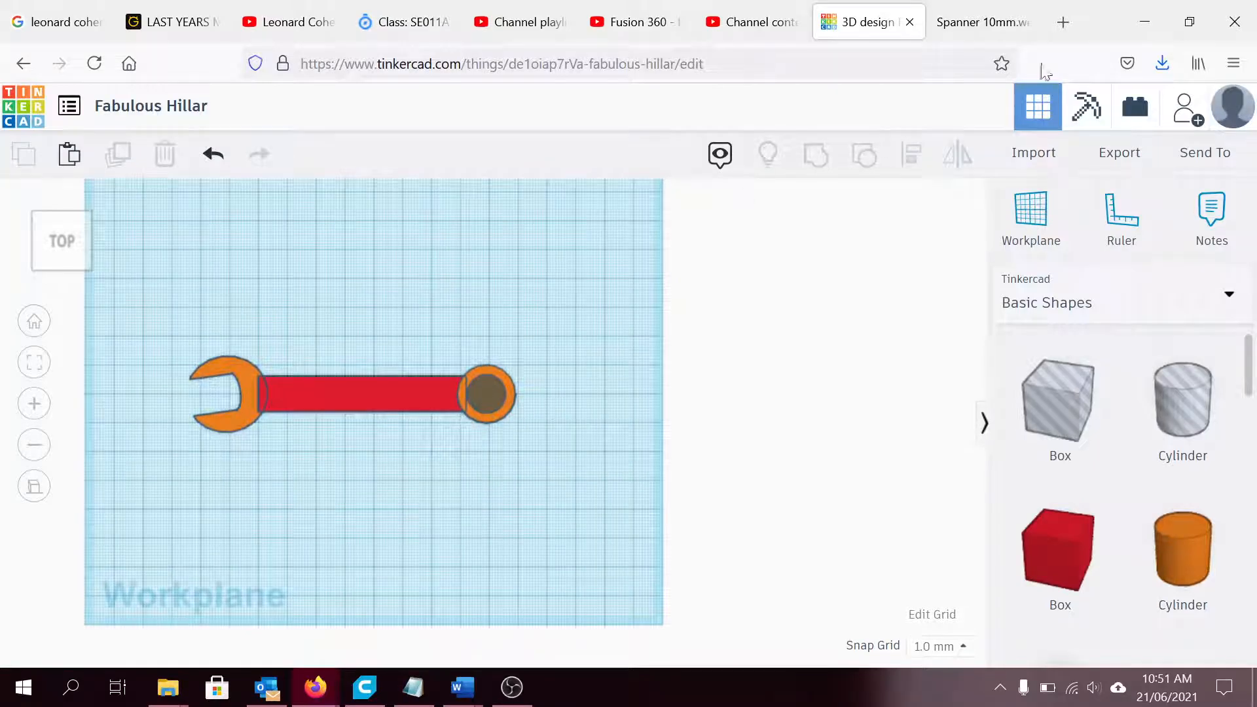
# Compare the proportions of the modelled ring end with the spanner reference image.
pyautogui.click(983, 22)
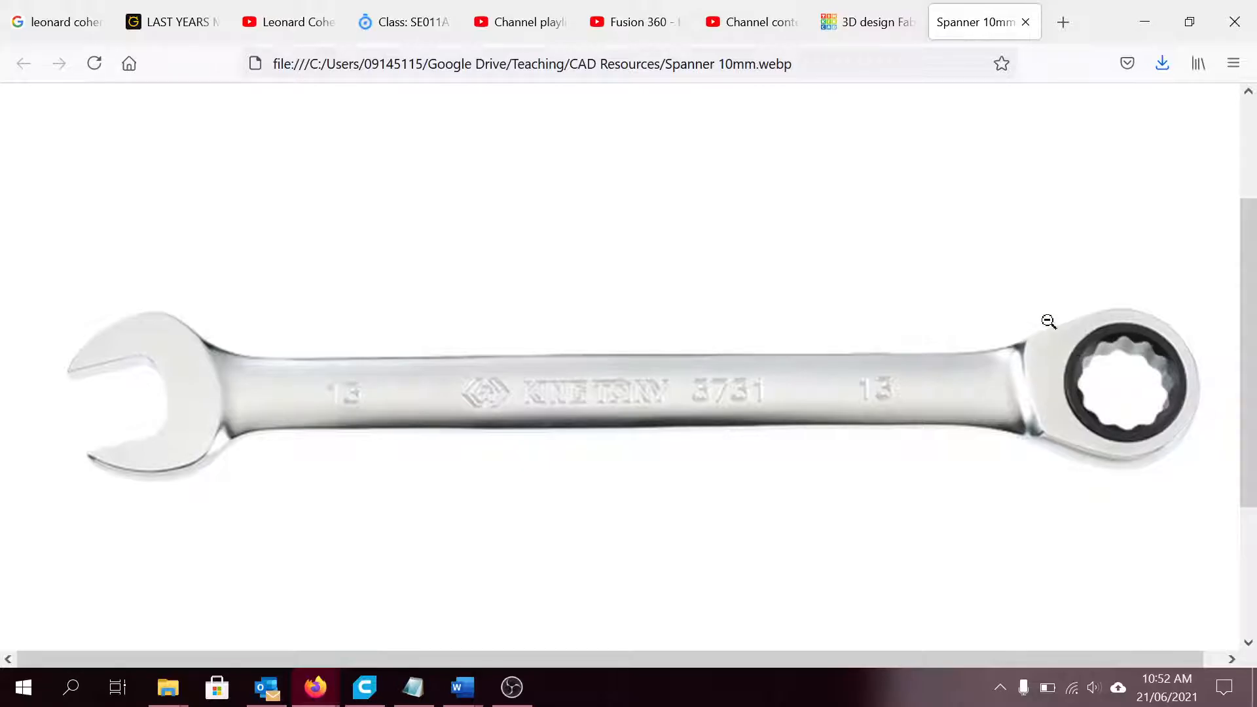
pyautogui.click(849, 23)
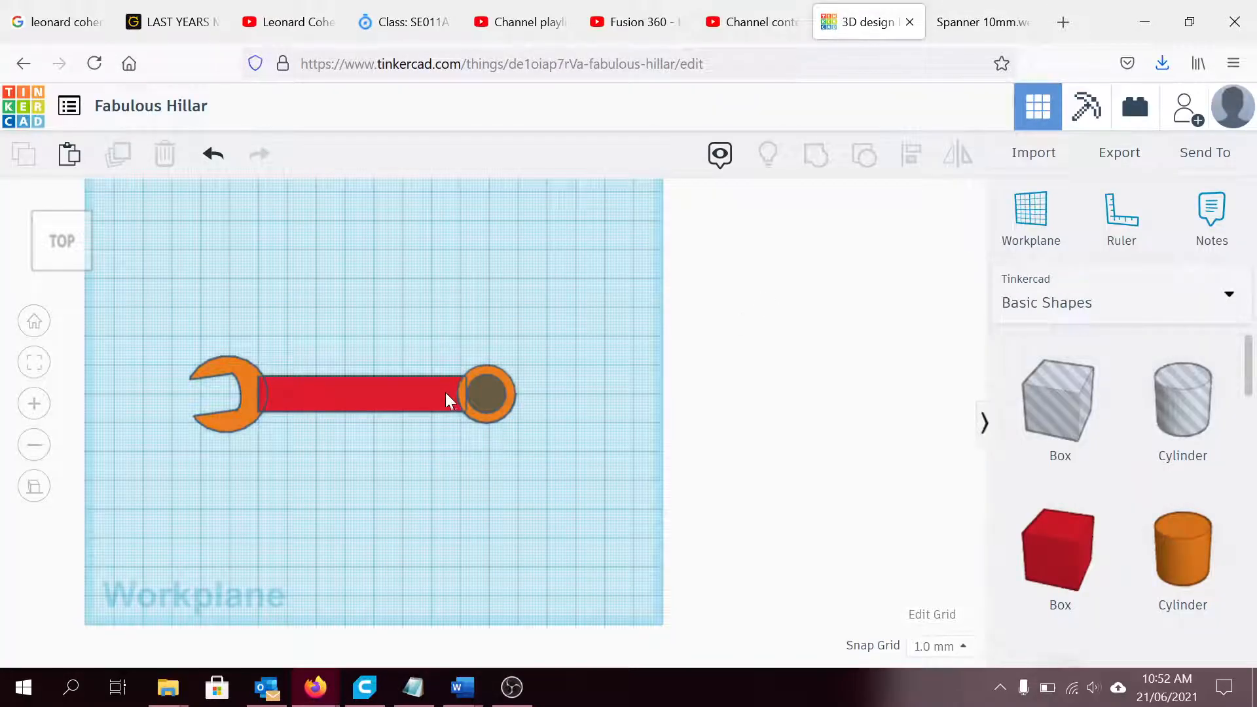
pyautogui.scroll(-2, 451, 399)
pyautogui.scroll(3, 451, 392)
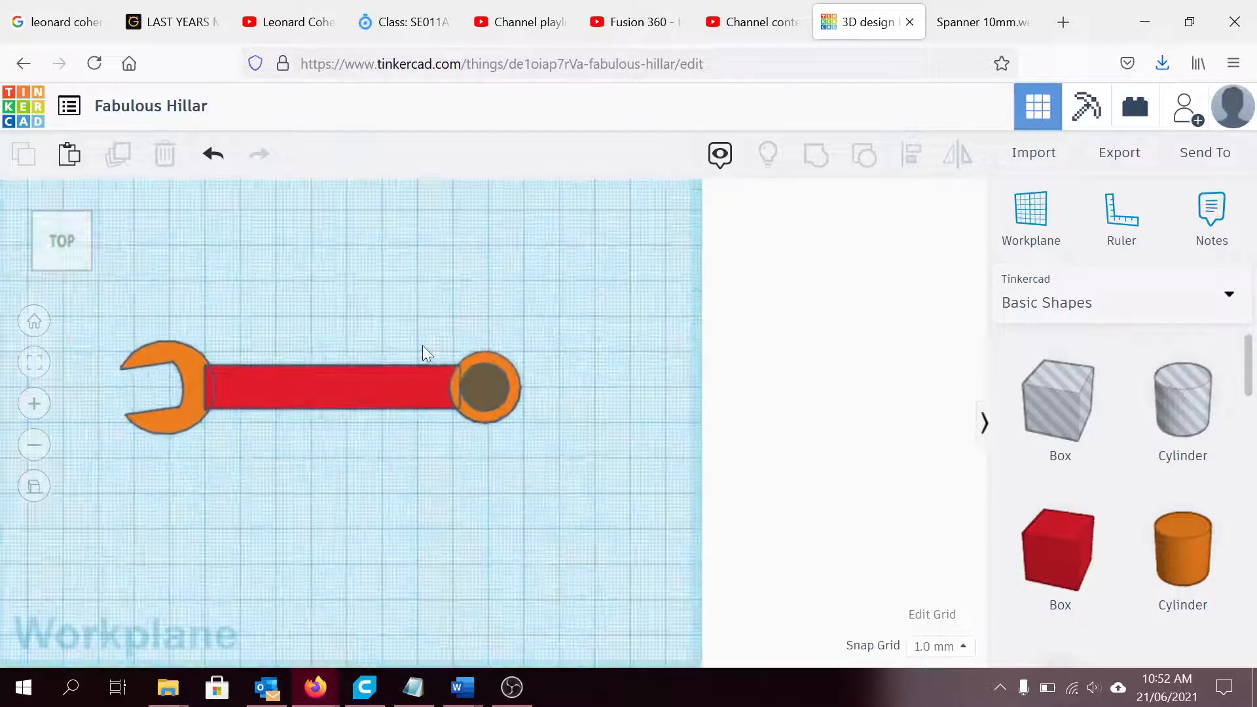
pyautogui.moveTo(449, 339); pyautogui.dragTo(473, 332, button='middle')
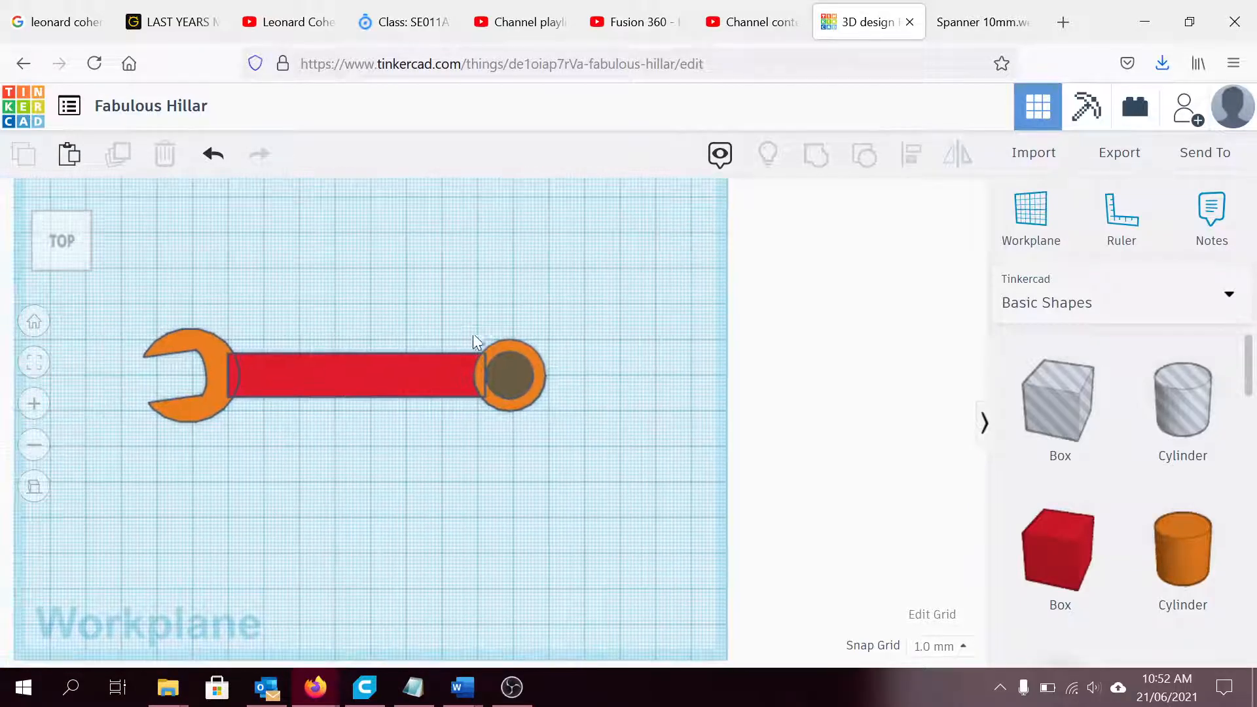
# Set the end cylinder's length and width to 22 mm each and shift it 1 mm across the handle to recentre it.
pyautogui.click(509, 341)
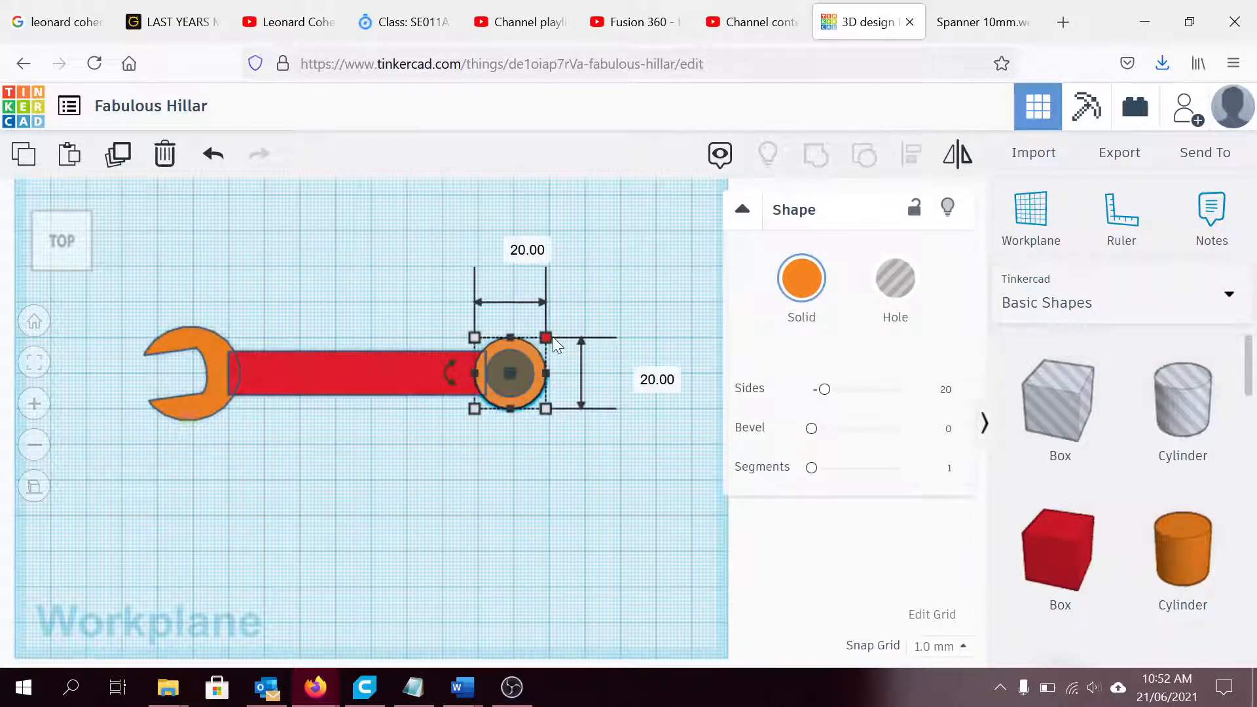
pyautogui.write('22')
pyautogui.press('Tab')
pyautogui.write('22')
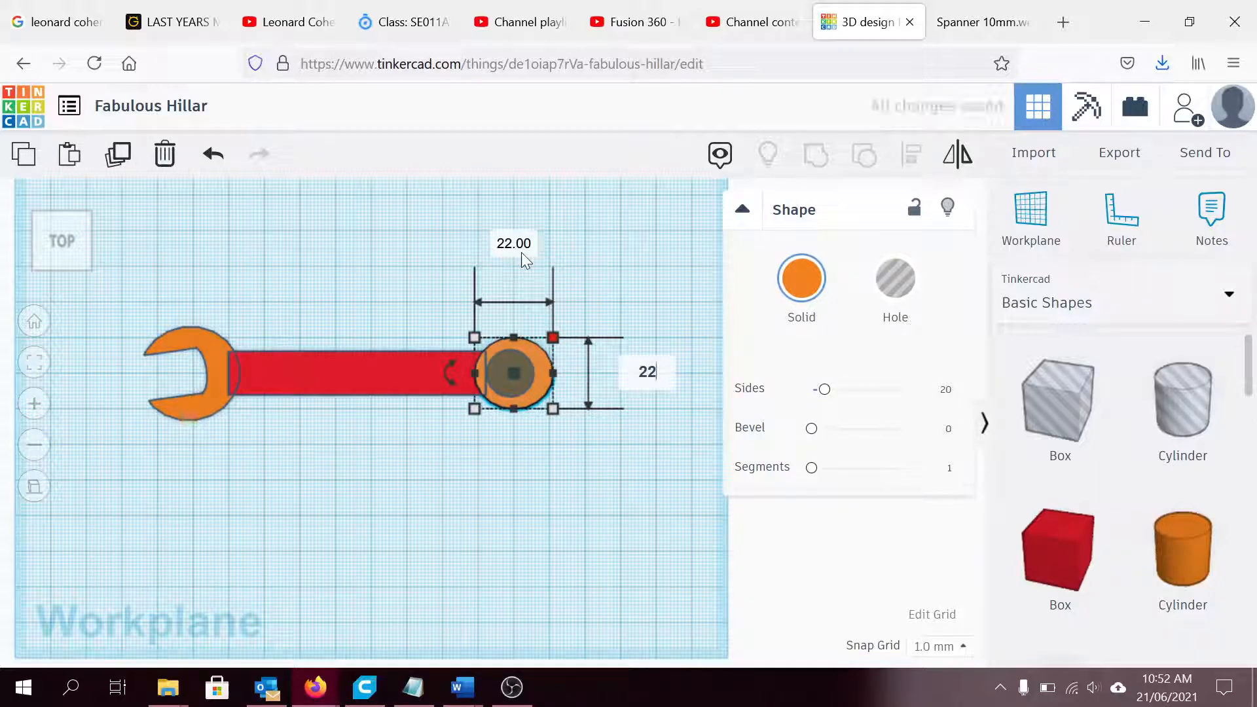
pyautogui.press('Return')
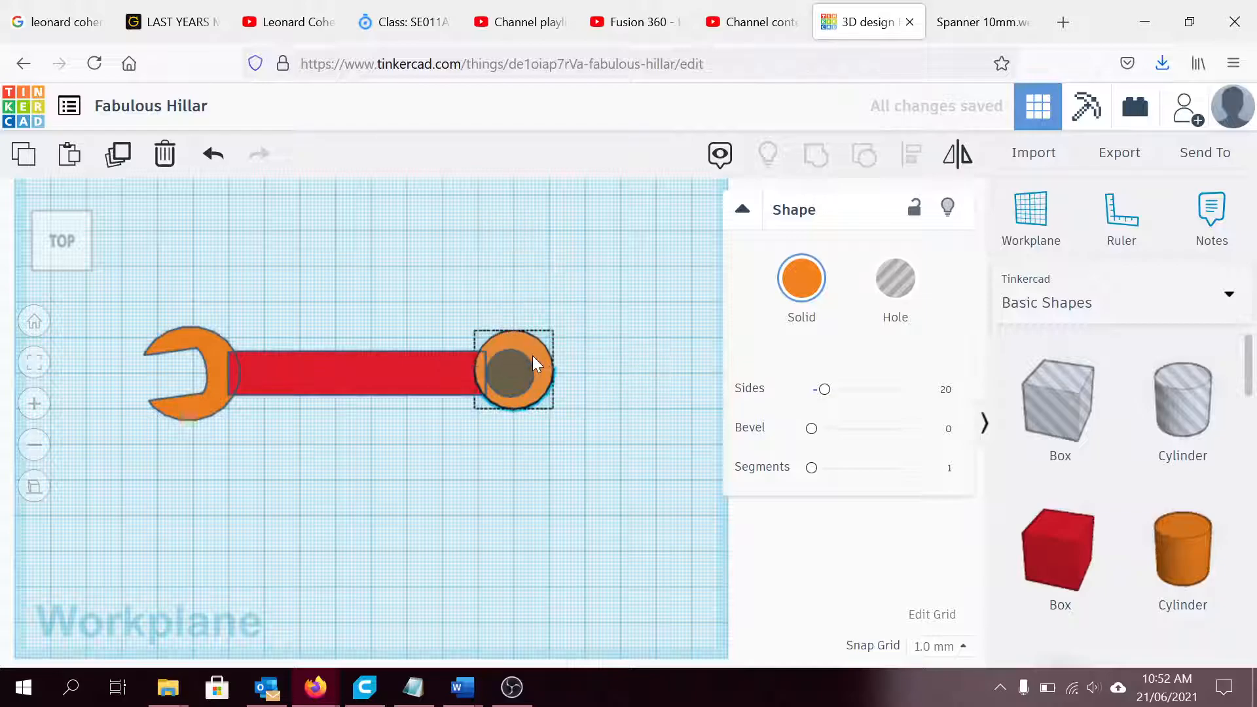
pyautogui.moveTo(532, 358); pyautogui.dragTo(532, 351)
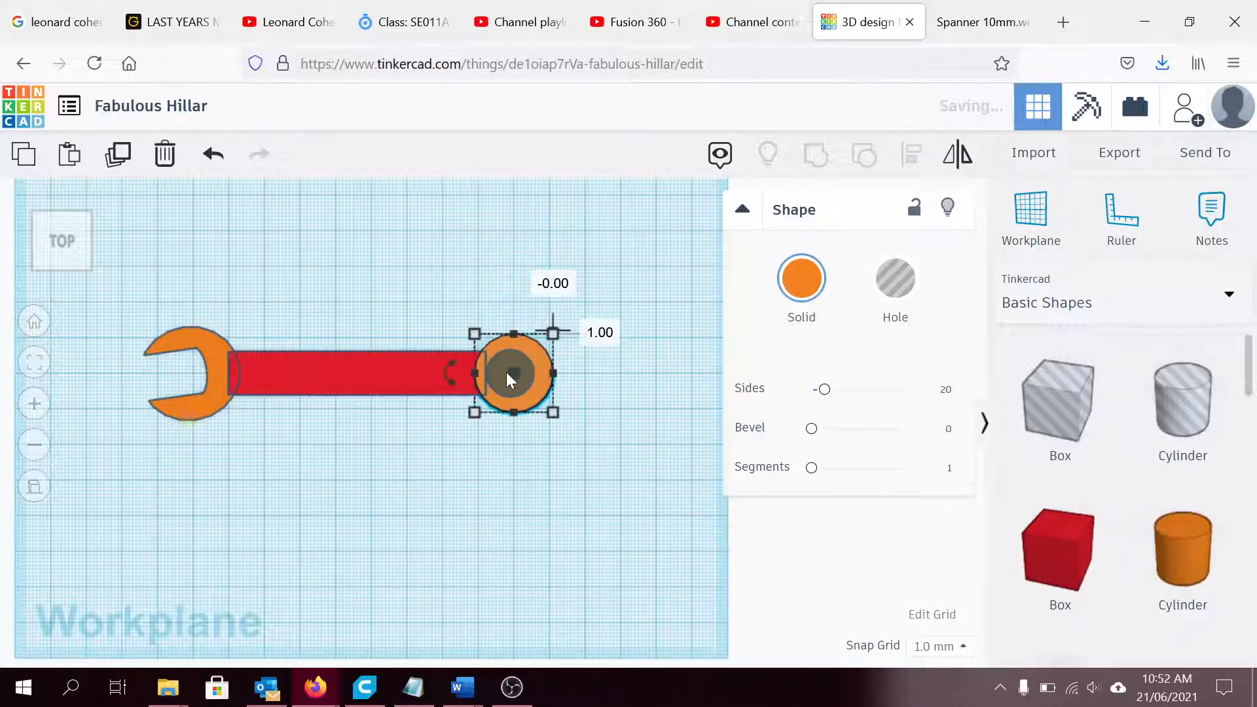
# Move the 13 mm hole 1.5 mm away from the handle with a 0 mm offset across it, toward the enlarged cylinder's centre.
pyautogui.click(513, 362)
pyautogui.scroll(3, 515, 365)
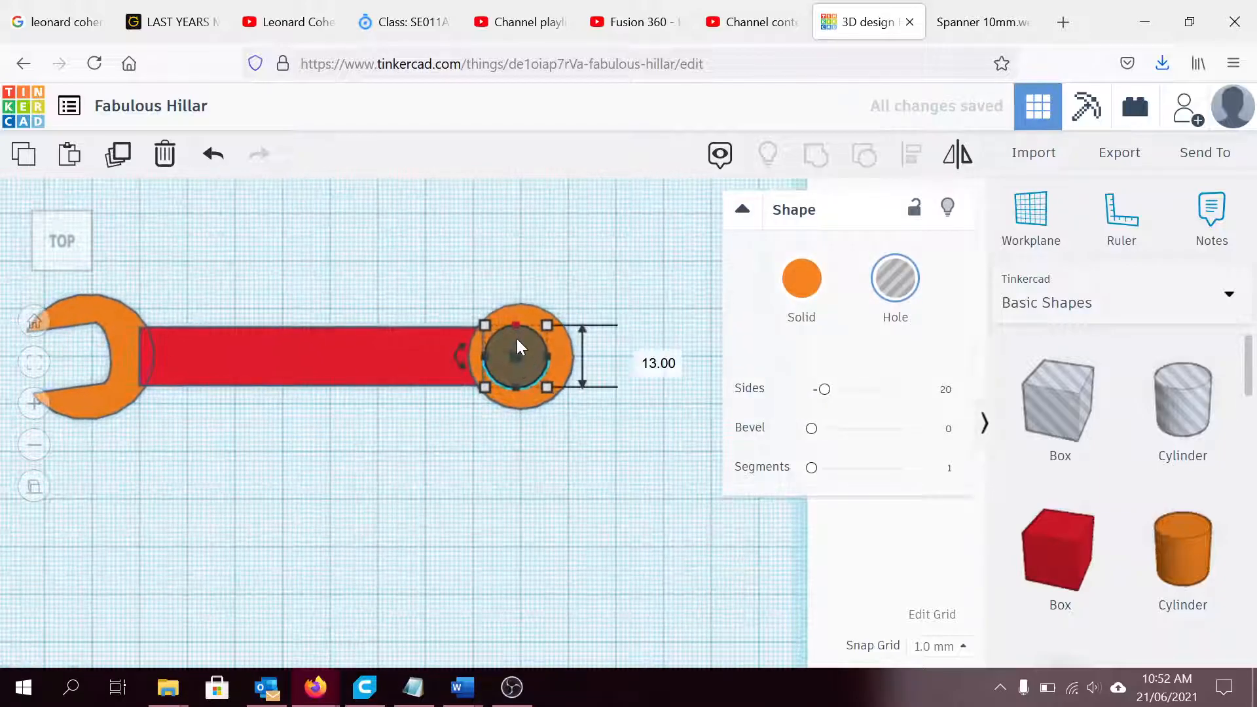
pyautogui.moveTo(525, 339); pyautogui.dragTo(524, 341)
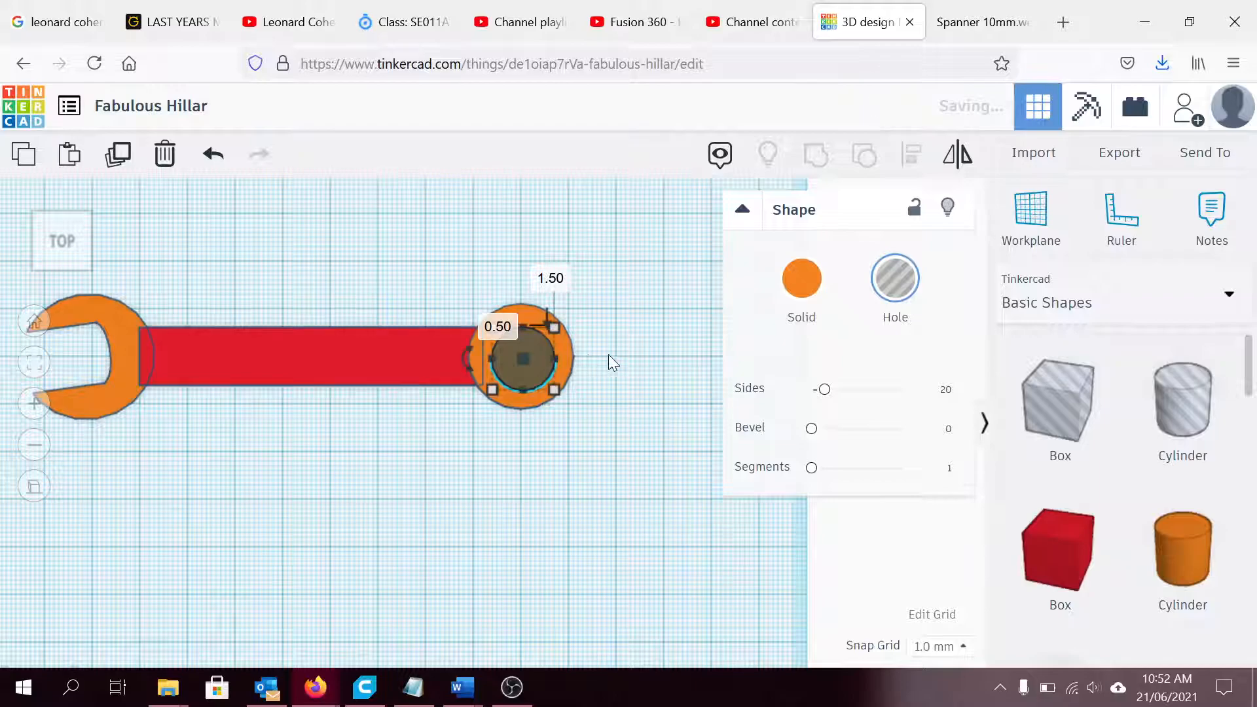
pyautogui.scroll(-2, 607, 362)
pyautogui.scroll(1, 606, 364)
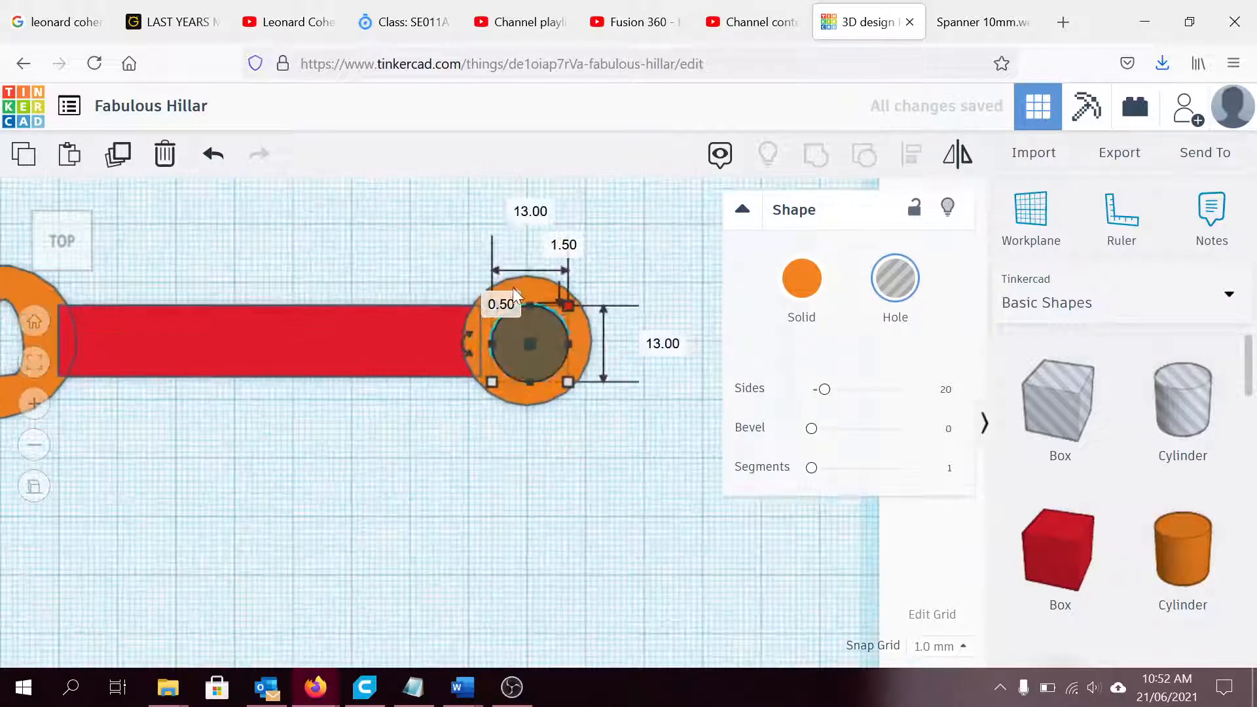
pyautogui.click(514, 303)
pyautogui.write('0')
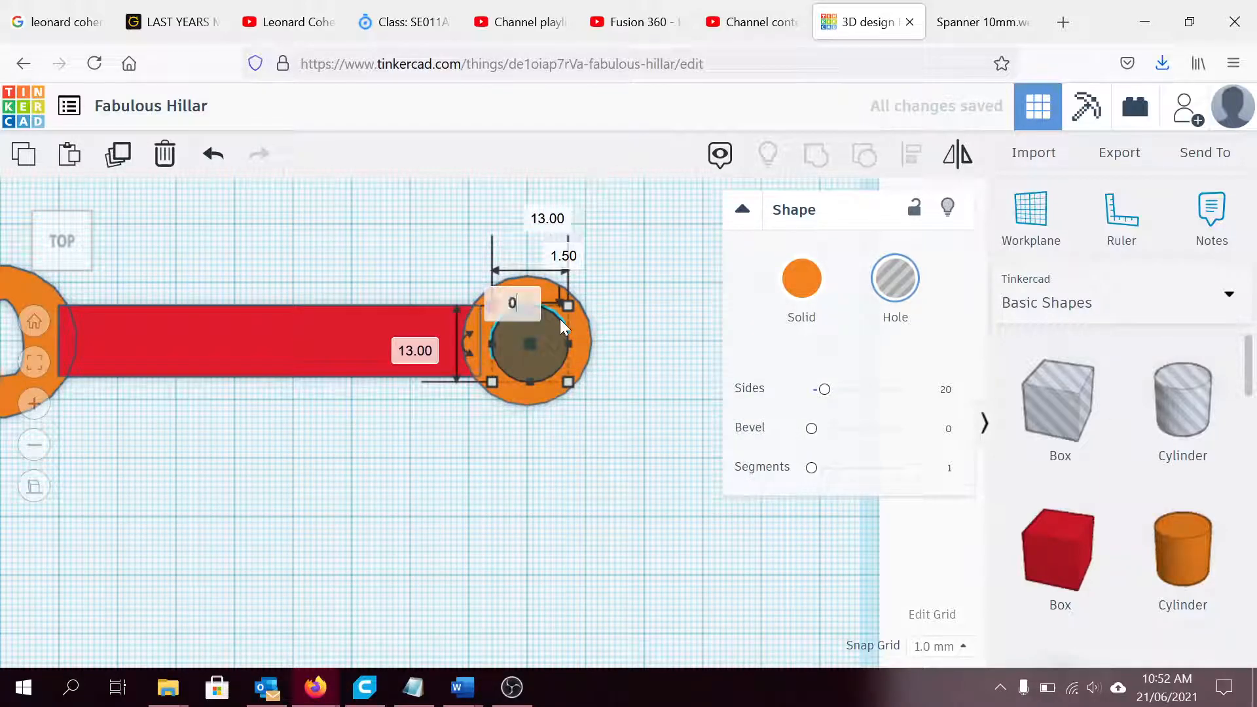
pyautogui.press('Return')
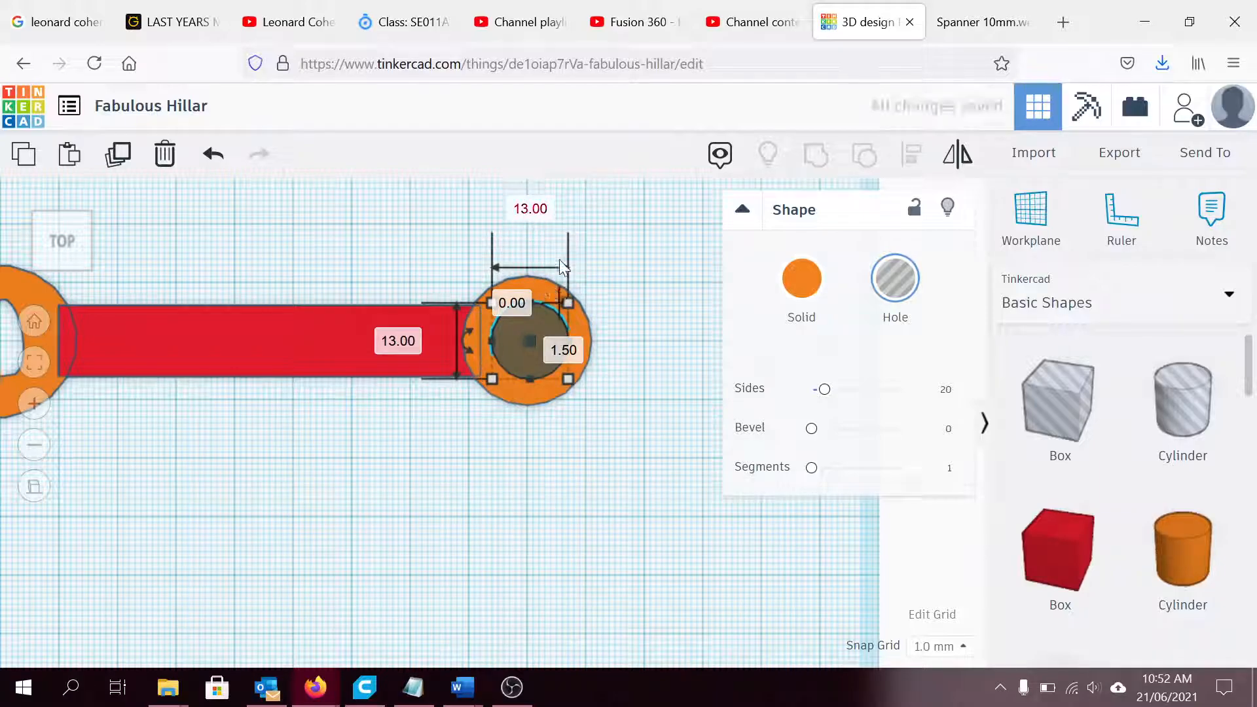
pyautogui.click(675, 371)
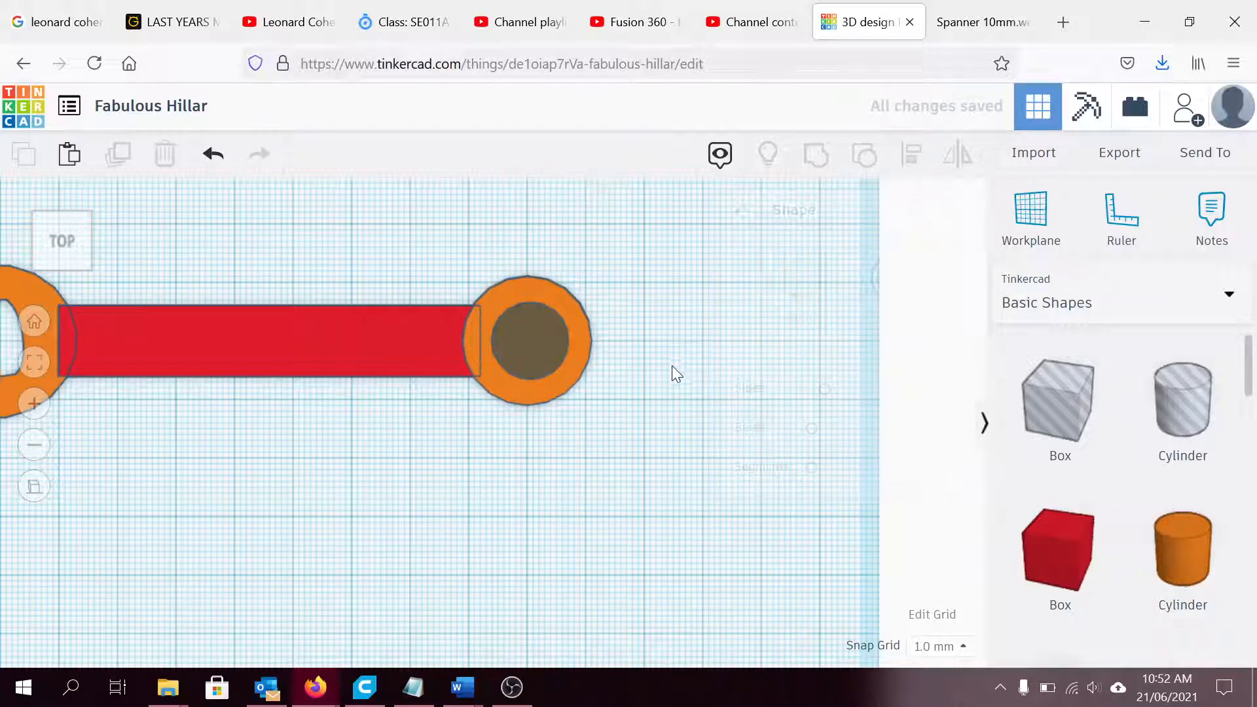
# Shift the 13 mm hole -0.5 mm along the handle with a 0 mm offset across it, centring it in the end cylinder.
pyautogui.click(545, 340)
pyautogui.moveTo(518, 321); pyautogui.dragTo(529, 319)
pyautogui.click(495, 255)
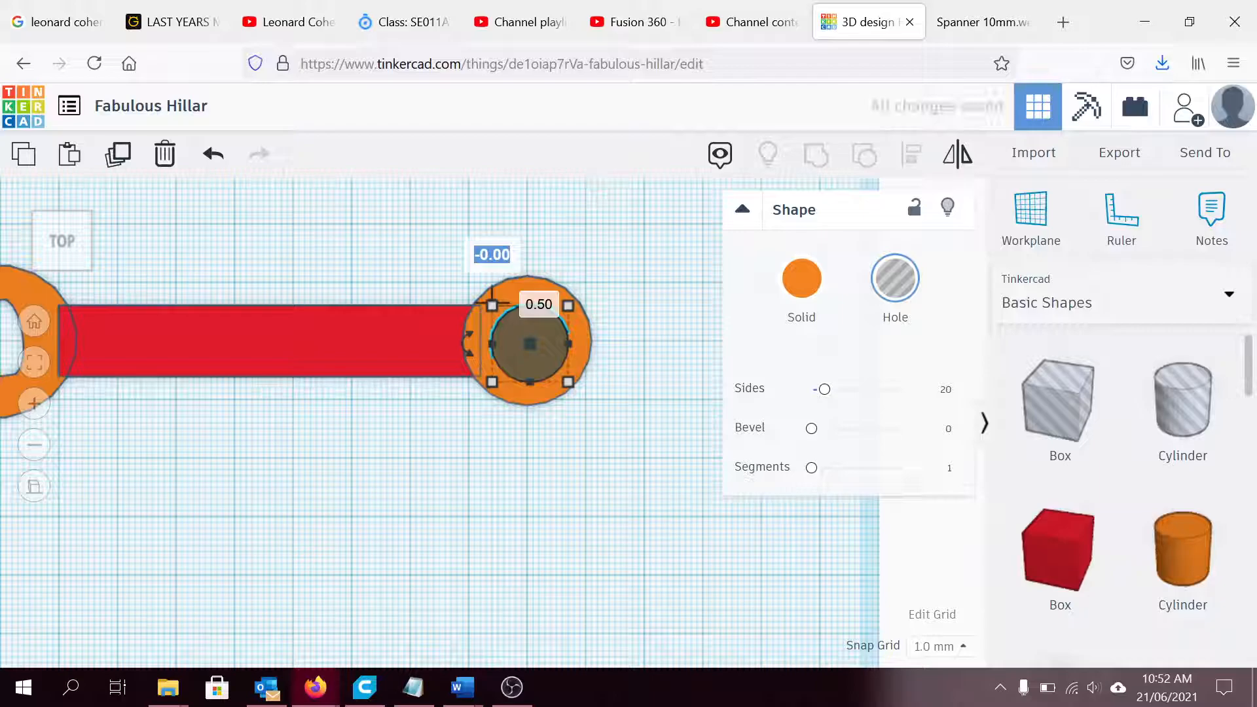
pyautogui.write('-.5')
pyautogui.press('Tab')
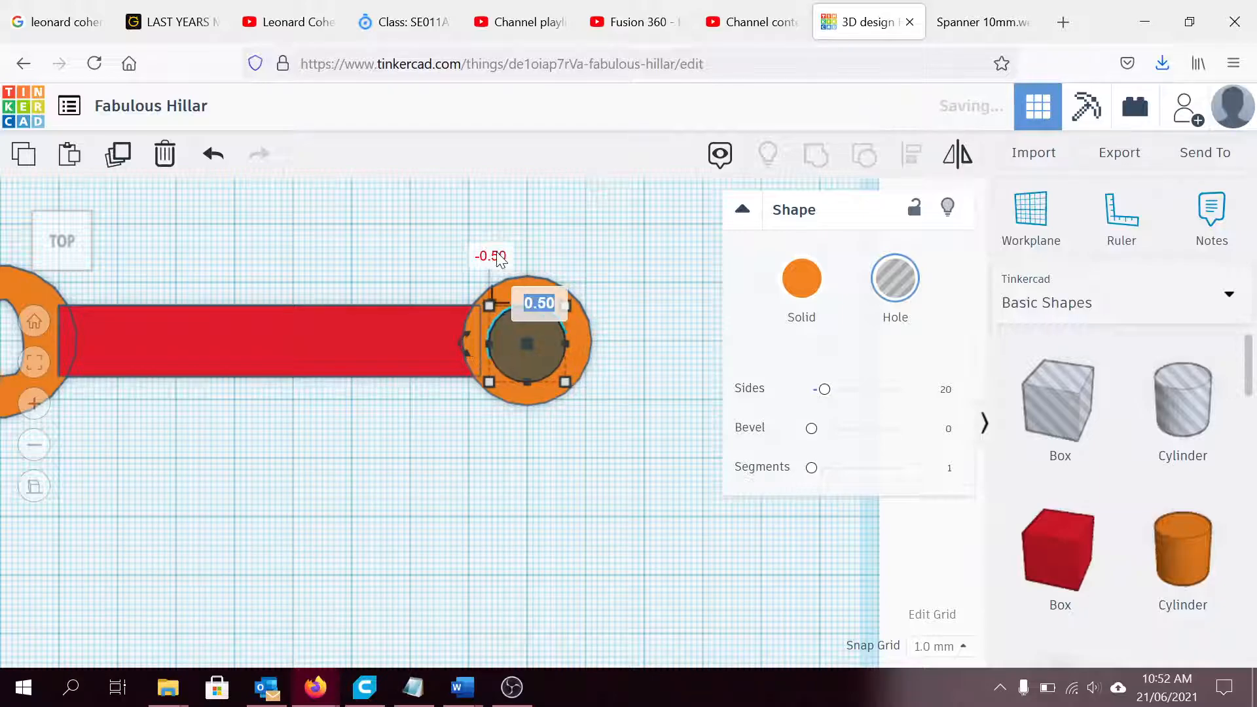
pyautogui.write('0')
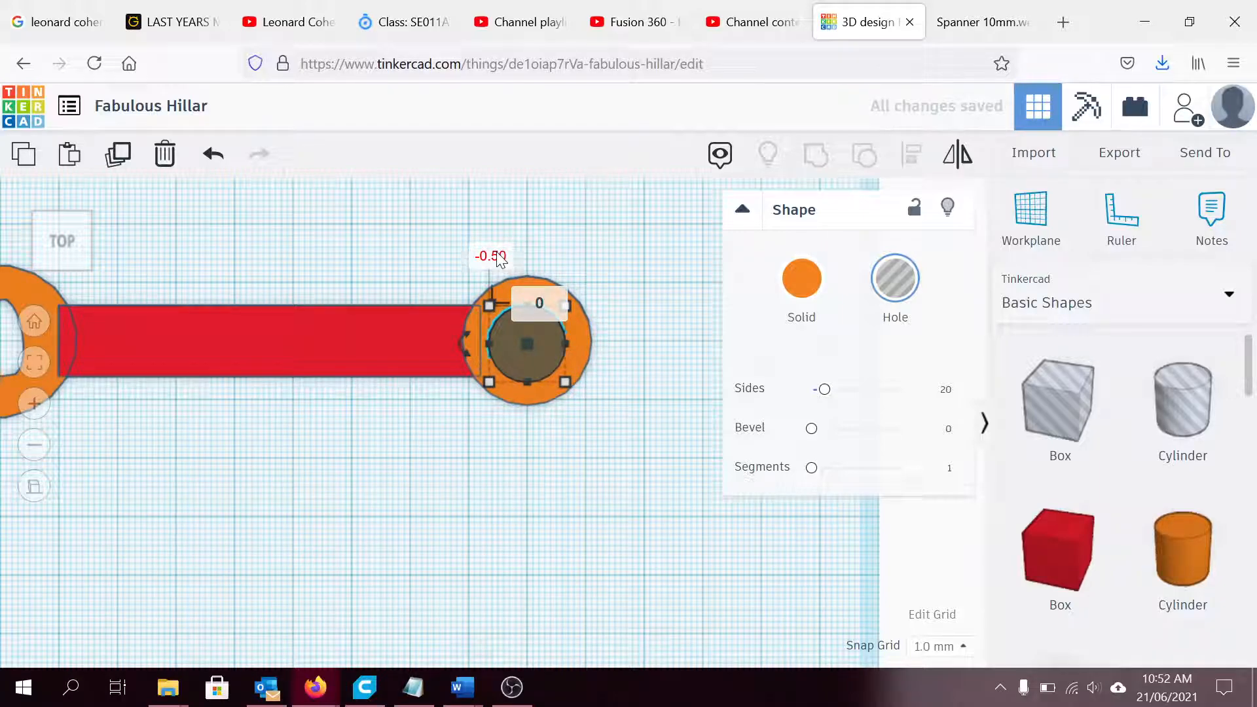
pyautogui.press('Return')
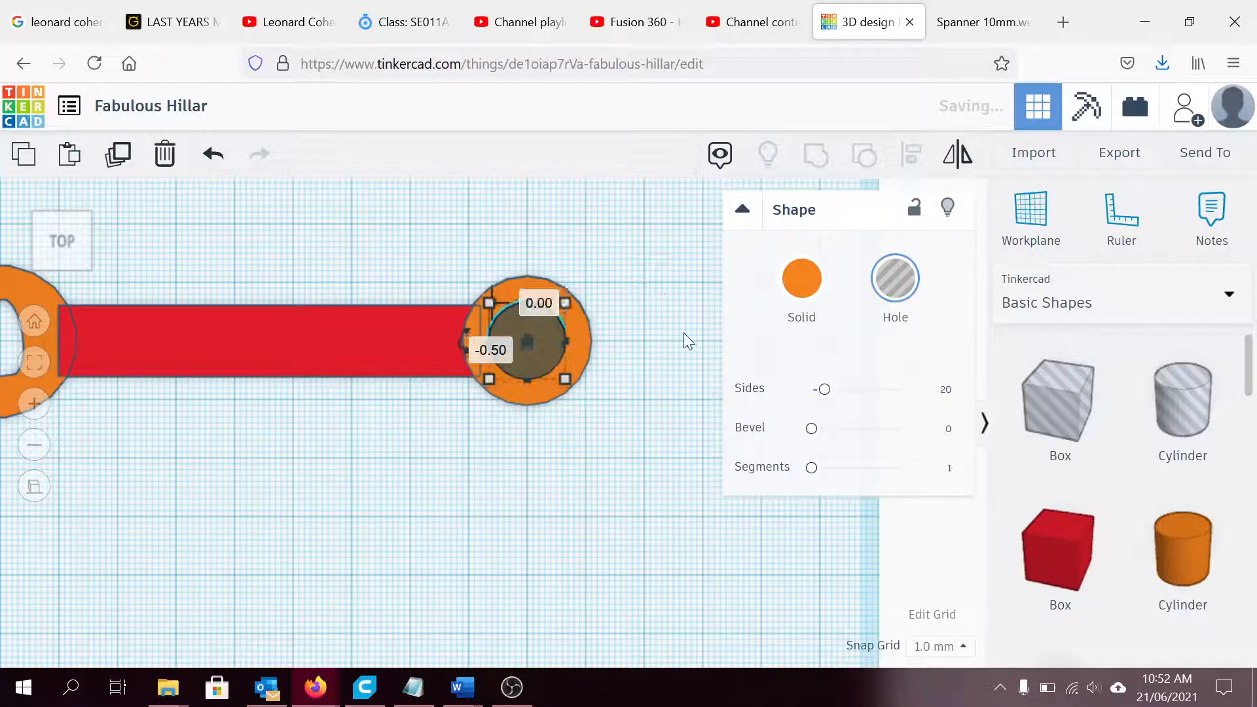
pyautogui.click(678, 352)
# Group the open-jaw head, handle, end cylinder and 13 mm hole into one spanner and inspect it in 3D.
pyautogui.scroll(1, 632, 366)
pyautogui.scroll(-2, 633, 368)
pyautogui.moveTo(408, 435); pyautogui.dragTo(581, 441, button='middle')
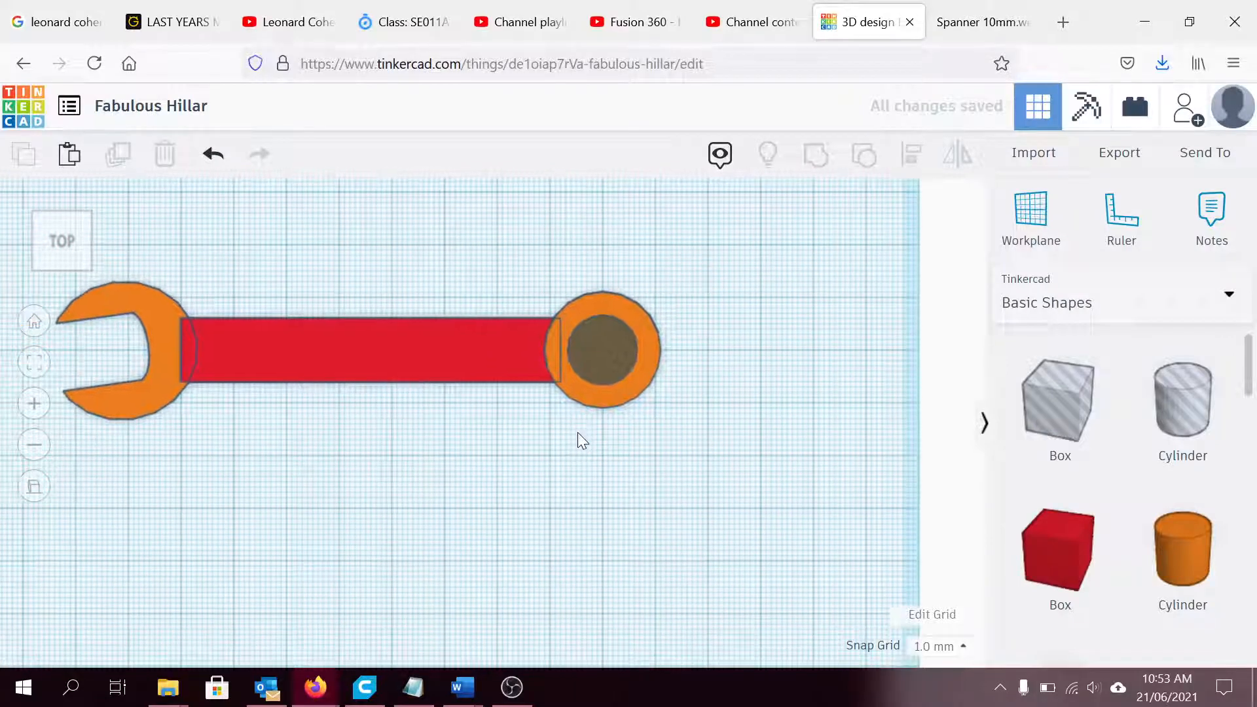
pyautogui.click(148, 311)
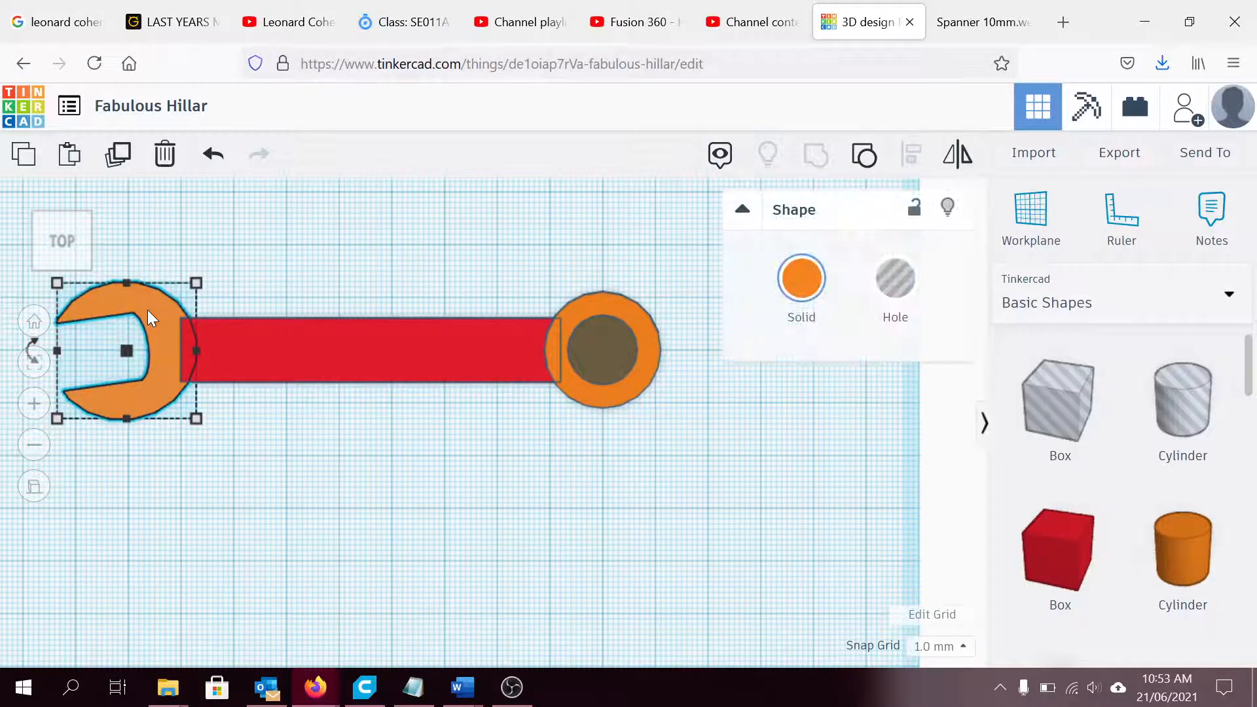
pyautogui.keyDown('shift'); pyautogui.click(238, 336); pyautogui.keyUp('shift')
pyautogui.keyDown('shift'); pyautogui.click(584, 304); pyautogui.keyUp('shift')
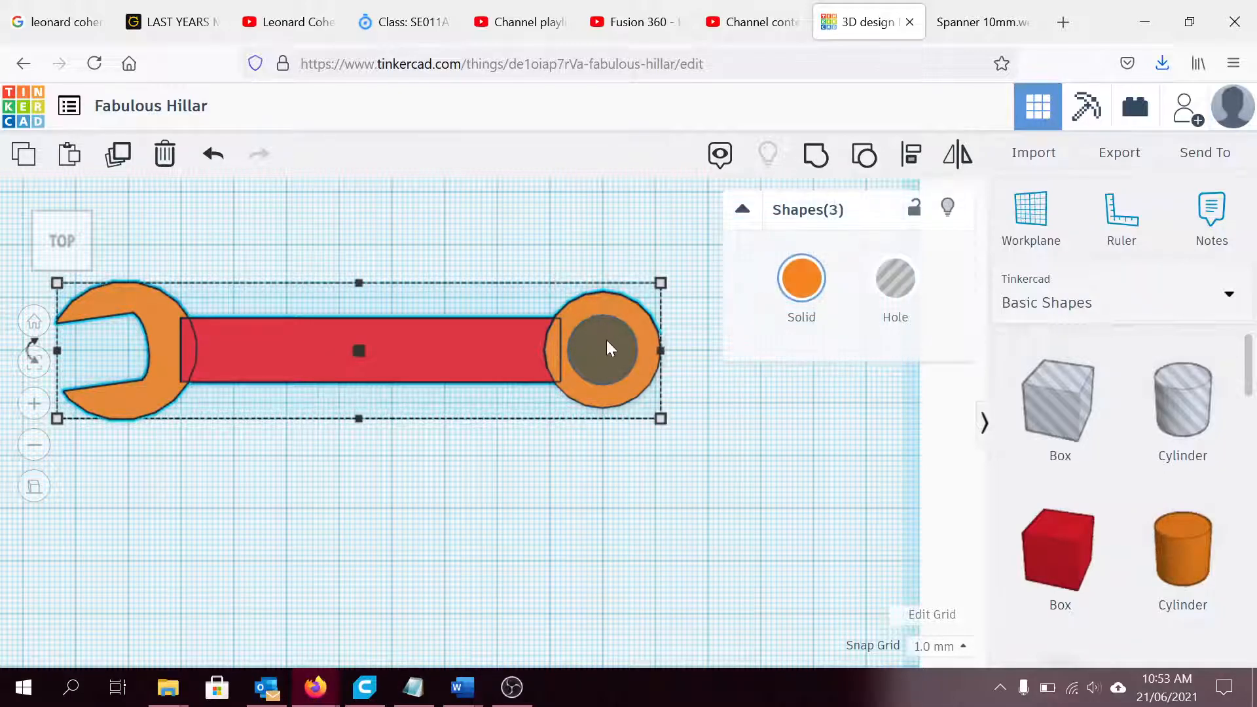
pyautogui.keyDown('shift'); pyautogui.click(606, 340); pyautogui.keyUp('shift')
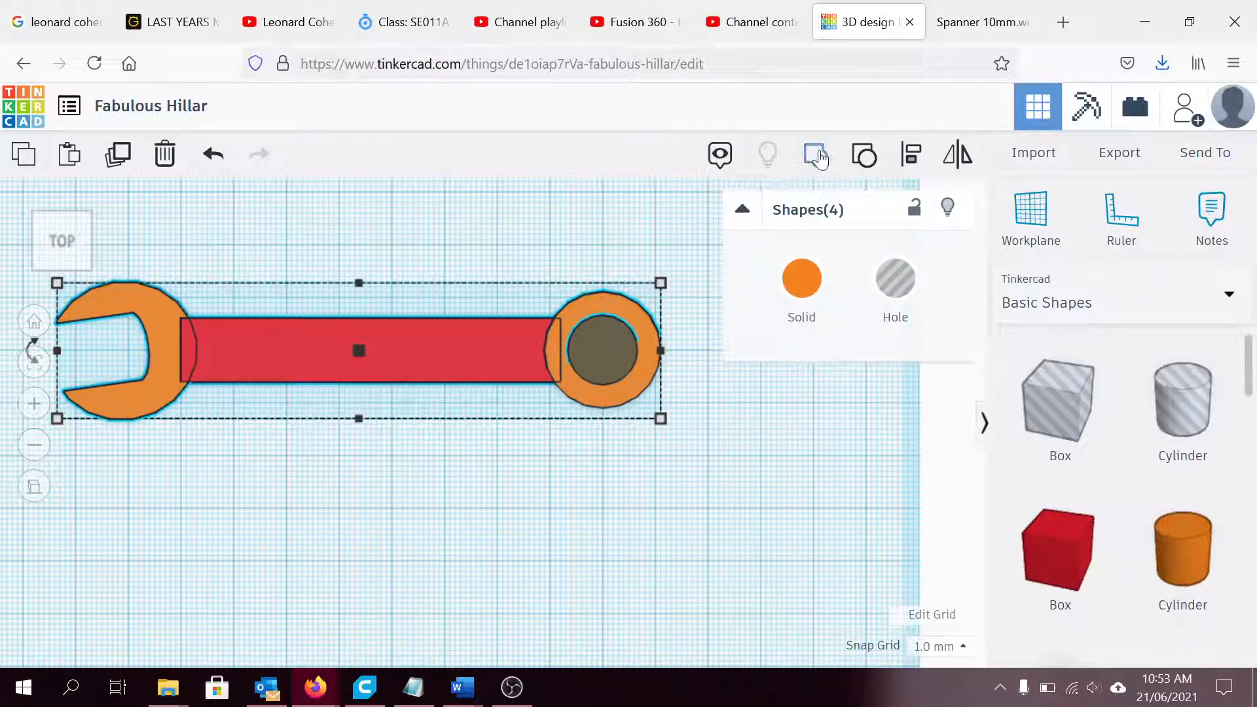
pyautogui.click(815, 156)
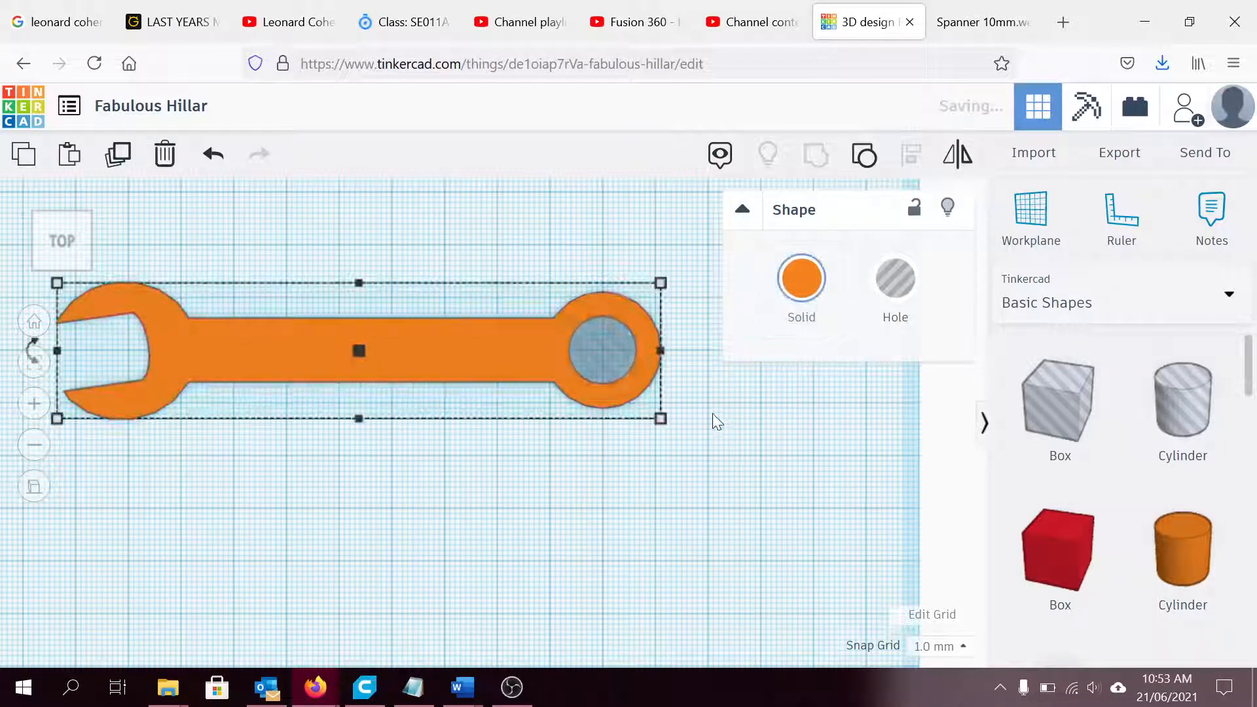
pyautogui.click(661, 510)
pyautogui.moveTo(580, 498); pyautogui.dragTo(607, 421, button='right')
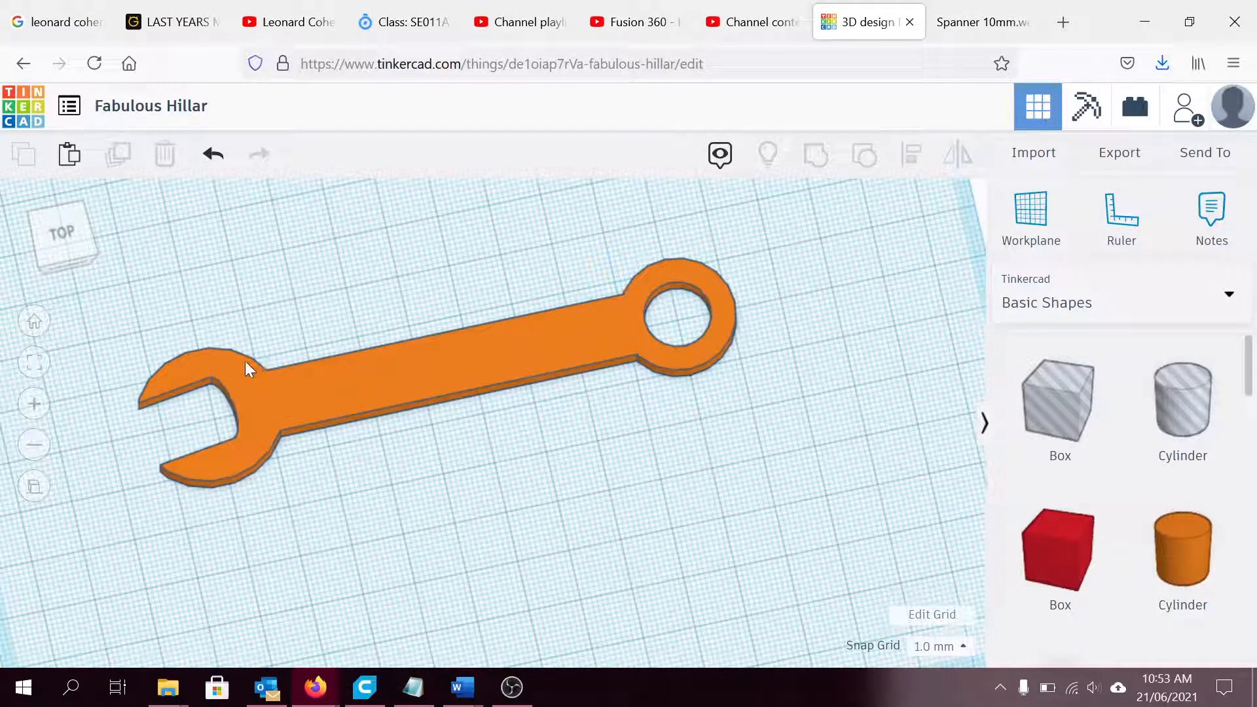
pyautogui.moveTo(626, 297); pyautogui.dragTo(660, 373, button='right')
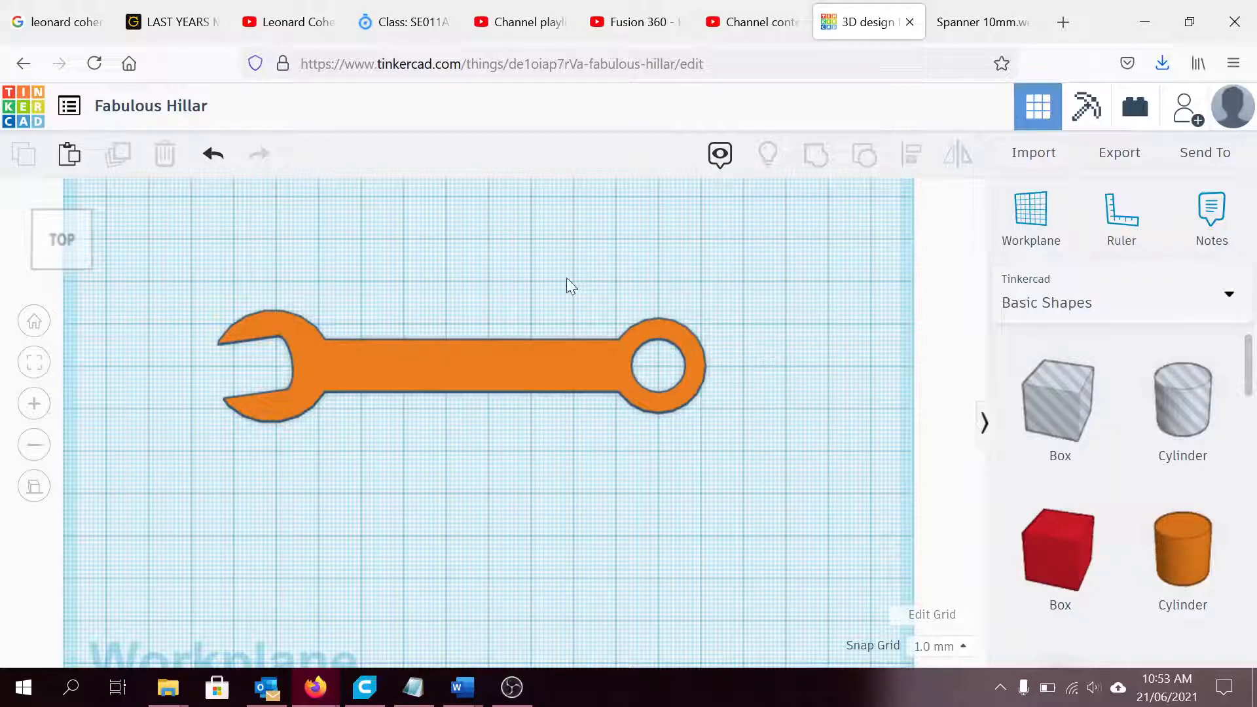
# Ungroup the spanner into its component shapes and undo the ungrouping.
pyautogui.click(602, 347)
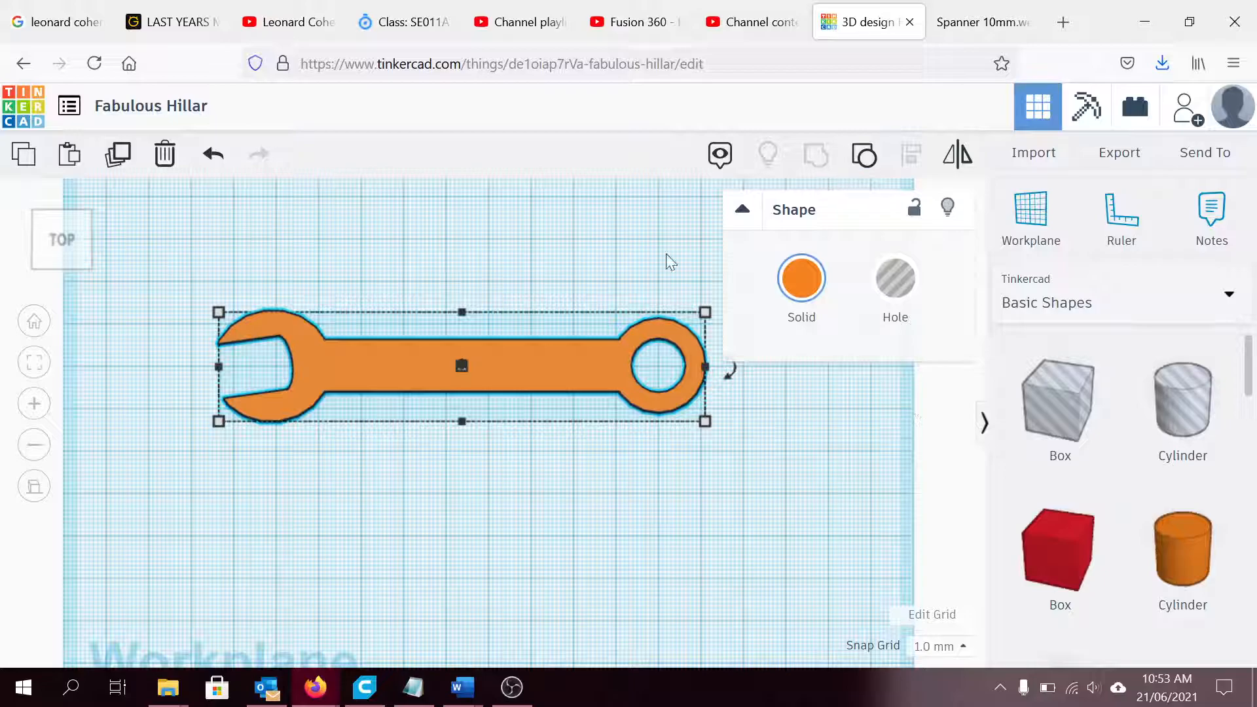
pyautogui.click(868, 157)
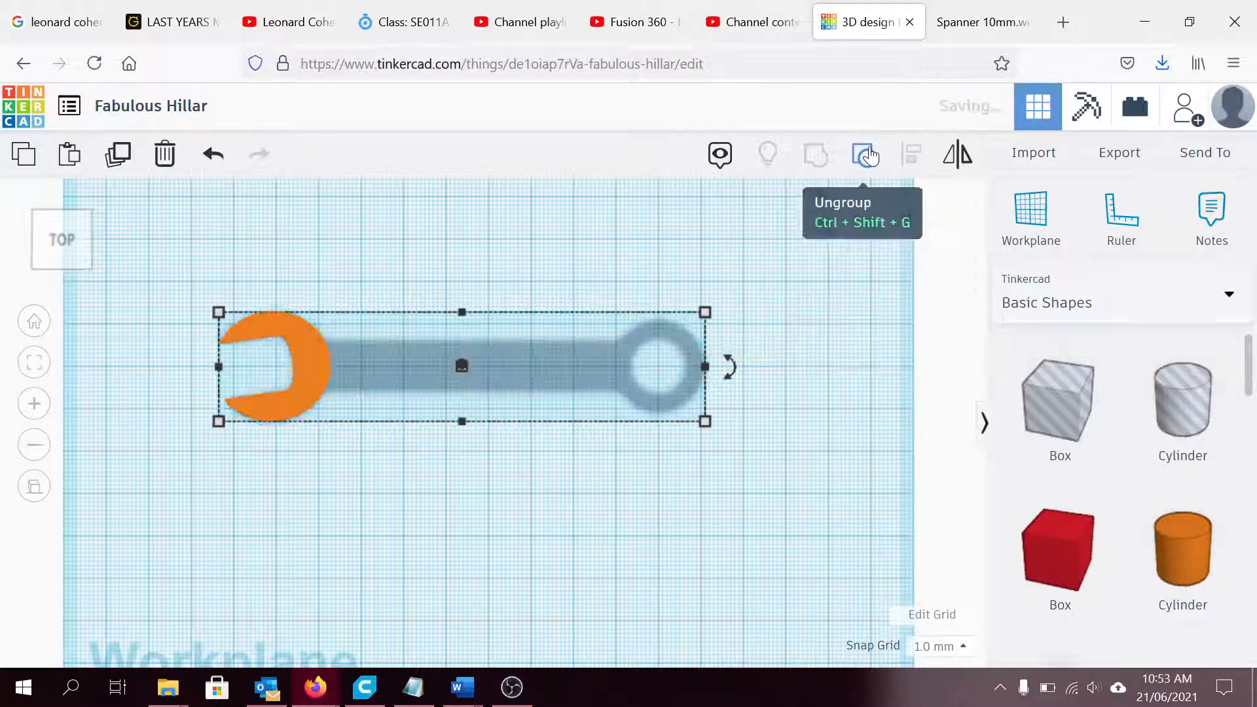
pyautogui.click(388, 497)
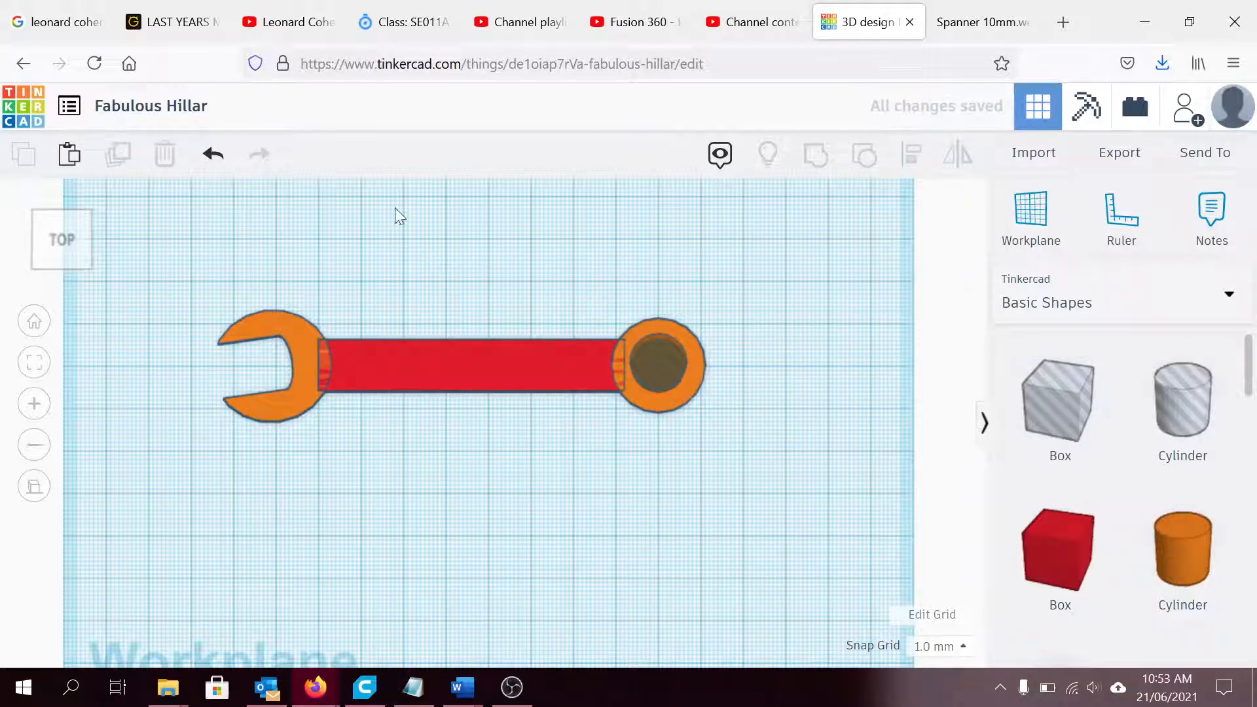
pyautogui.click(210, 158)
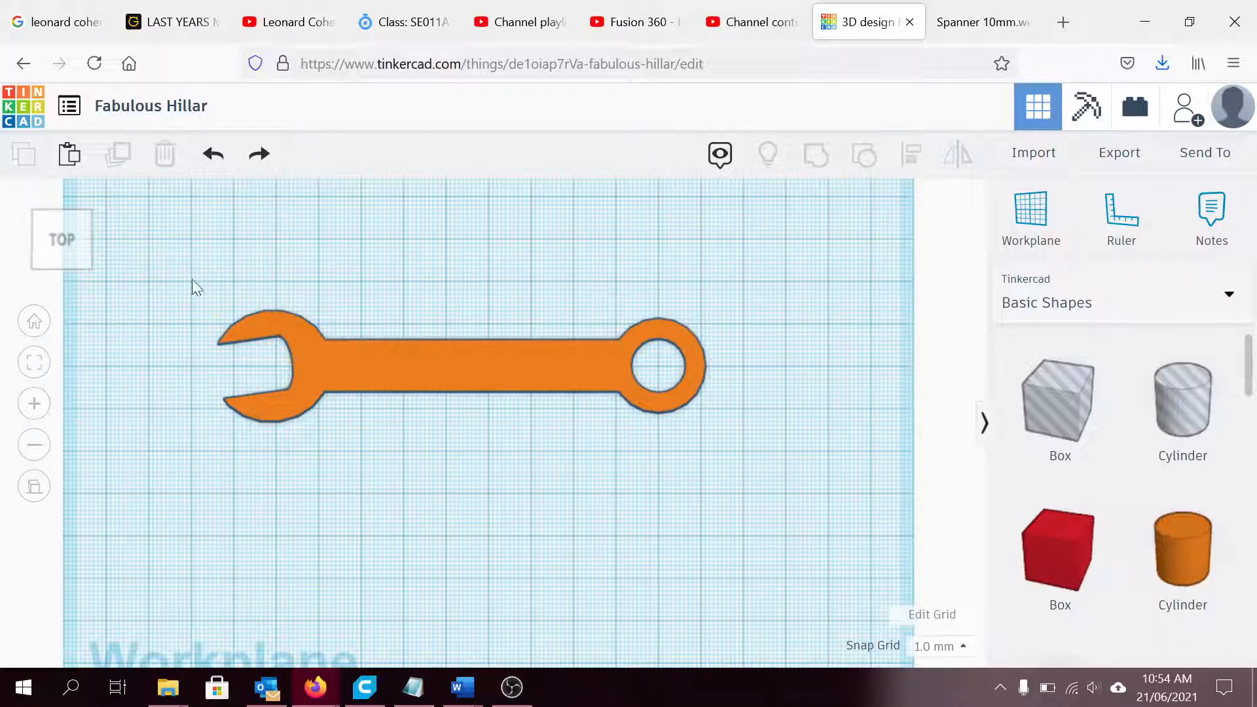
pyautogui.click(511, 687)
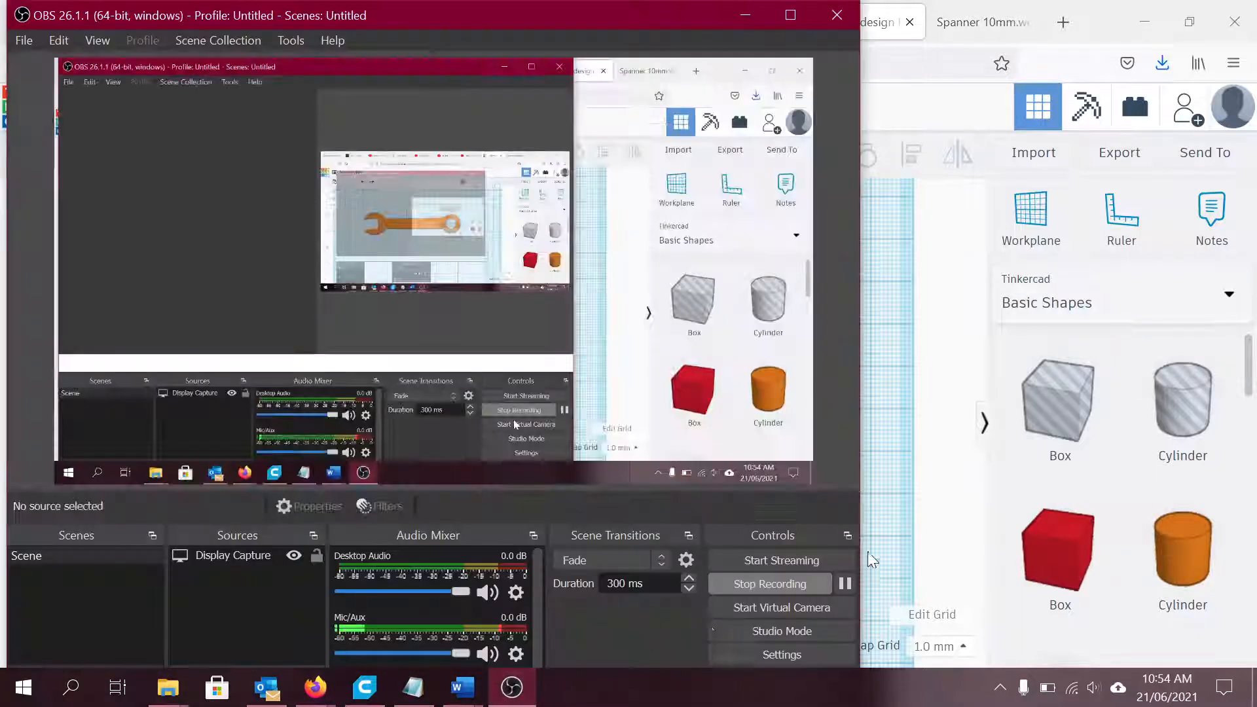